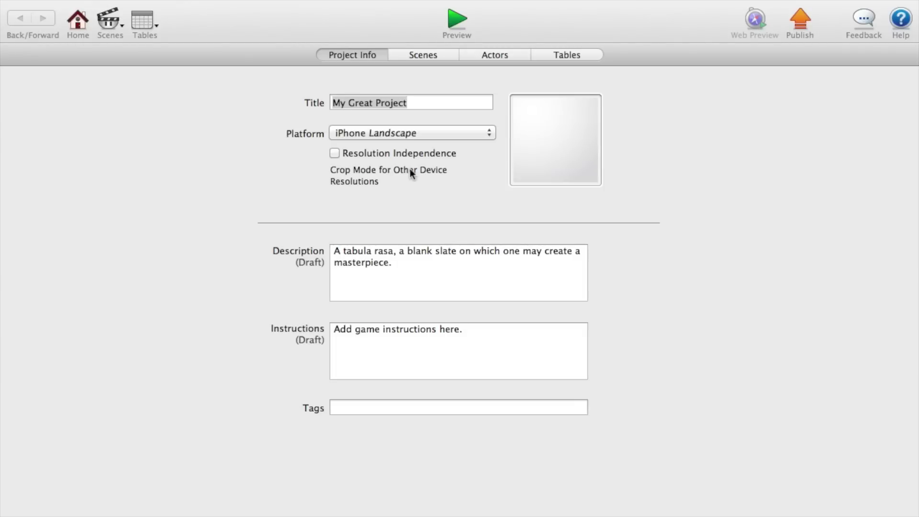
# - Retitle the project 'Ninjump' and set its platform to iPhone Portrait, accepting the resize warning
pyautogui.click(446, 116)
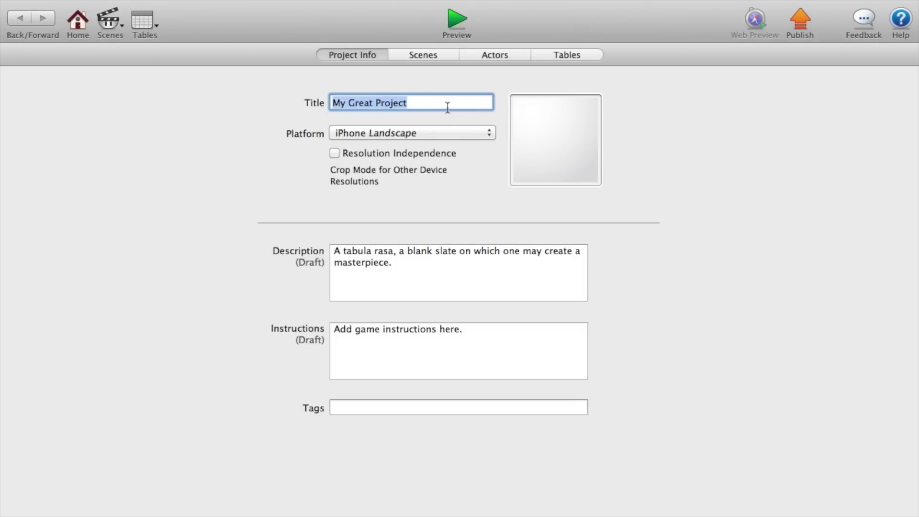
pyautogui.write('Ninjump')
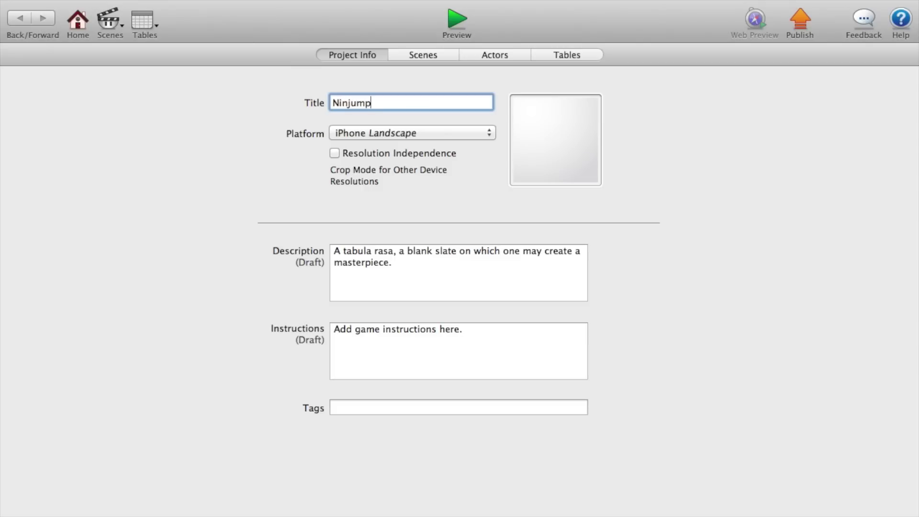
pyautogui.press('Return')
pyautogui.click(457, 139)
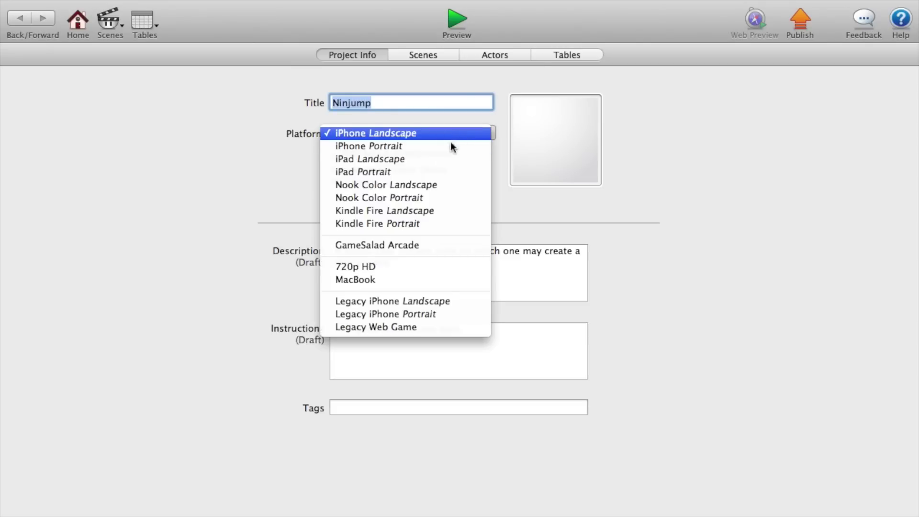
pyautogui.click(435, 146)
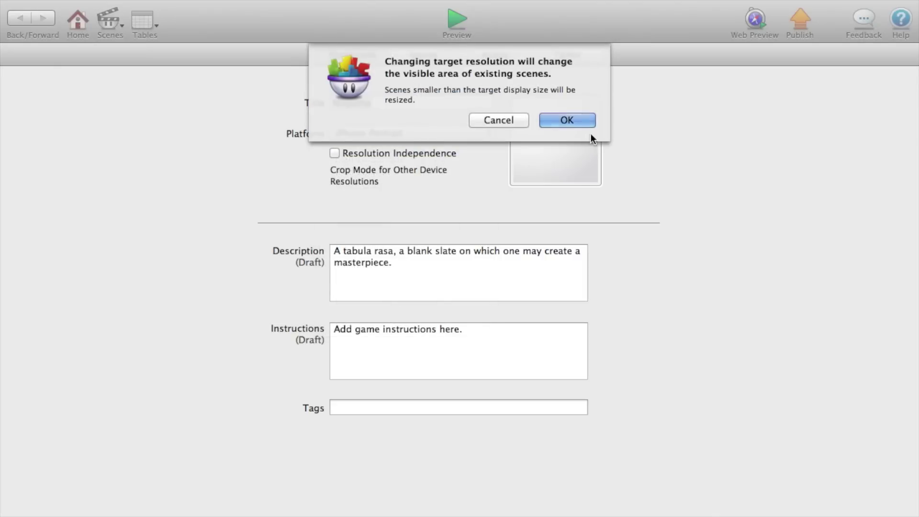
pyautogui.click(573, 119)
# - Open the Initial Scene and add an actor named Ninja
pyautogui.click(446, 53)
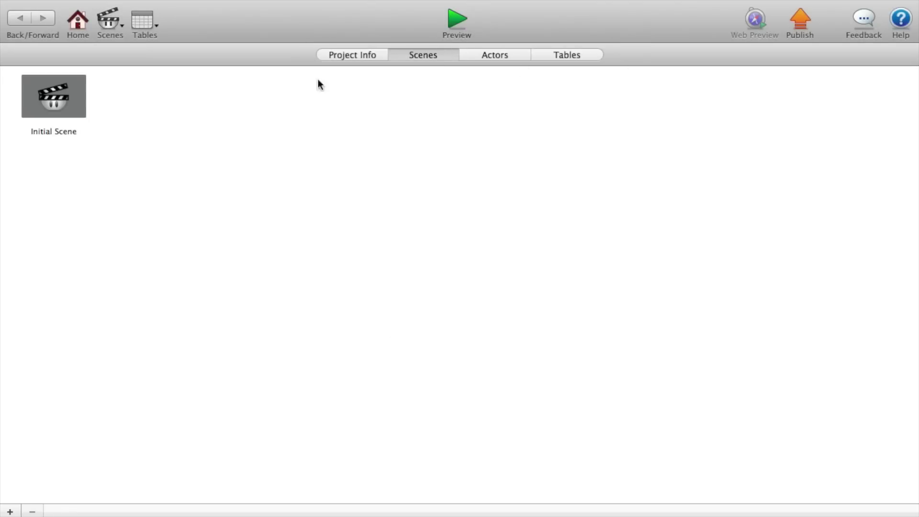
pyautogui.click(13, 93)
pyautogui.doubleClick(82, 94)
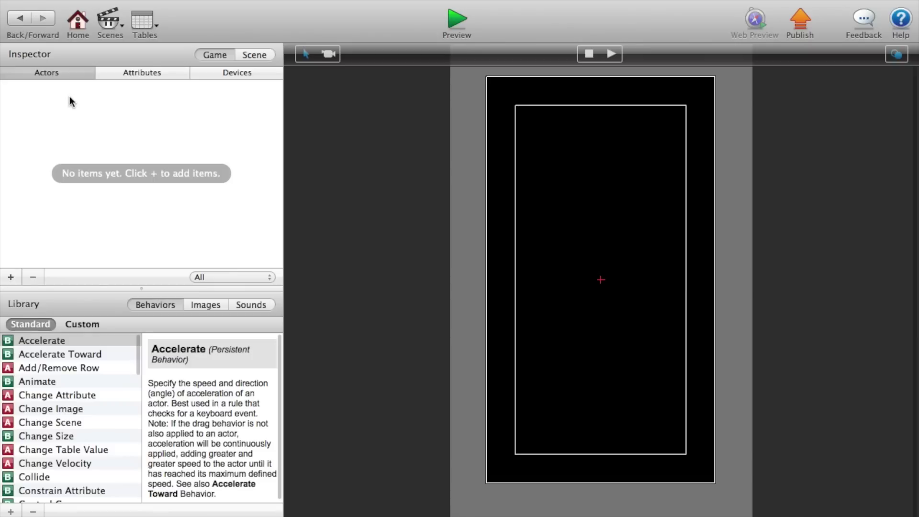
pyautogui.click(11, 277)
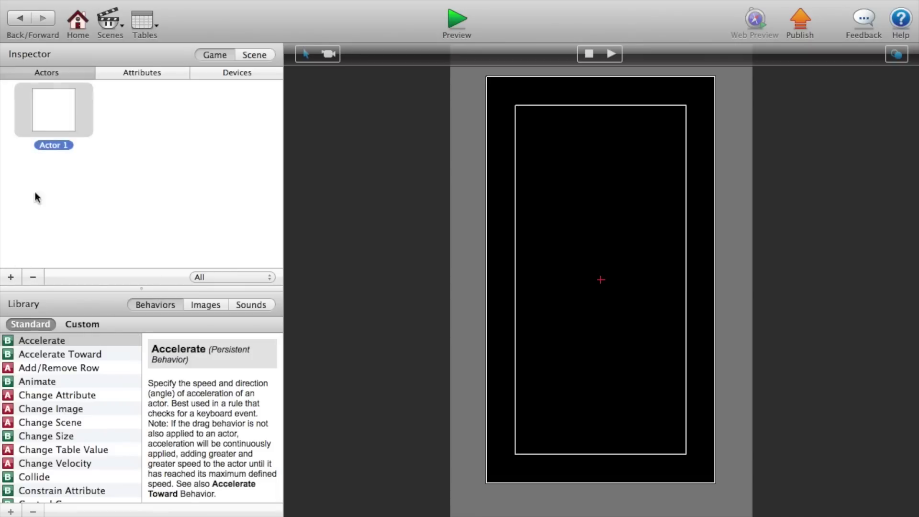
pyautogui.doubleClick(53, 145)
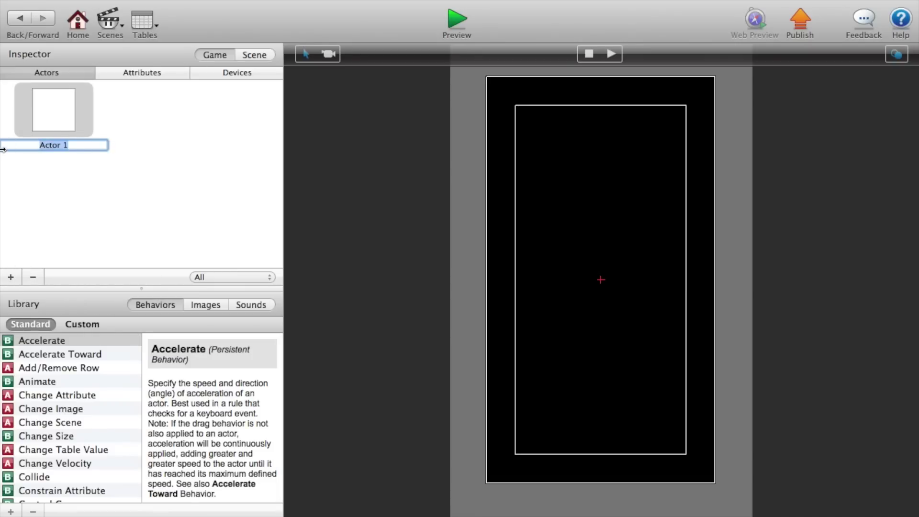
pyautogui.write('N')
pyautogui.press('super+a')
pyautogui.write('Ninja')
# - Add two more actors named WallLeft and WallRight
pyautogui.click(10, 278)
pyautogui.click(151, 131)
pyautogui.click(161, 145)
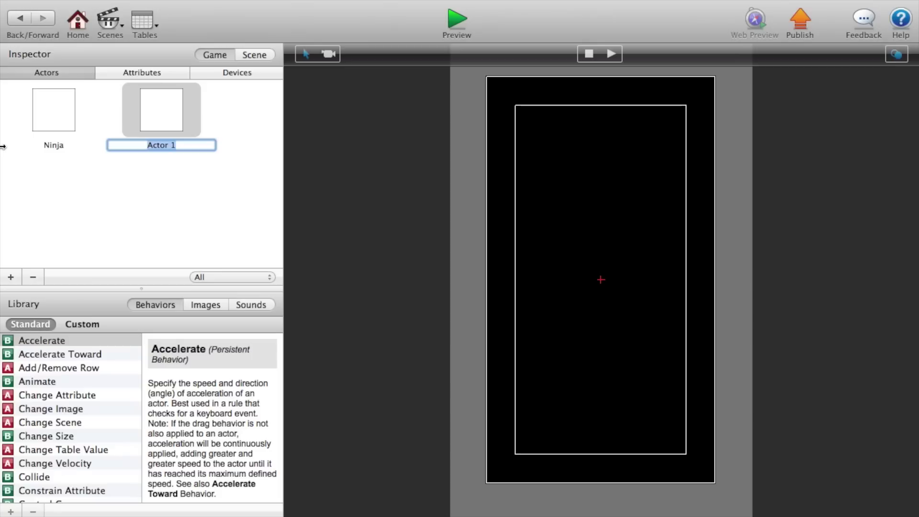
pyautogui.write('WallLeft')
pyautogui.press('Return')
pyautogui.click(11, 278)
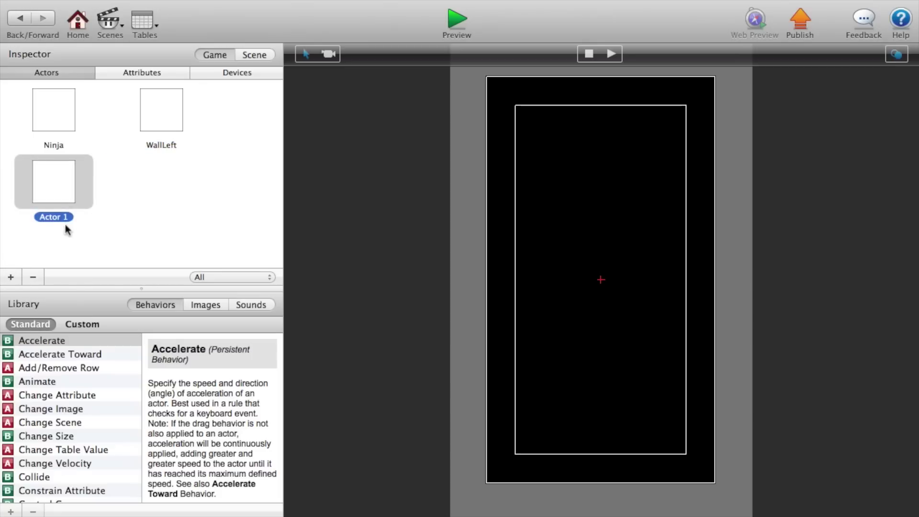
pyautogui.click(67, 218)
pyautogui.write('Wal')
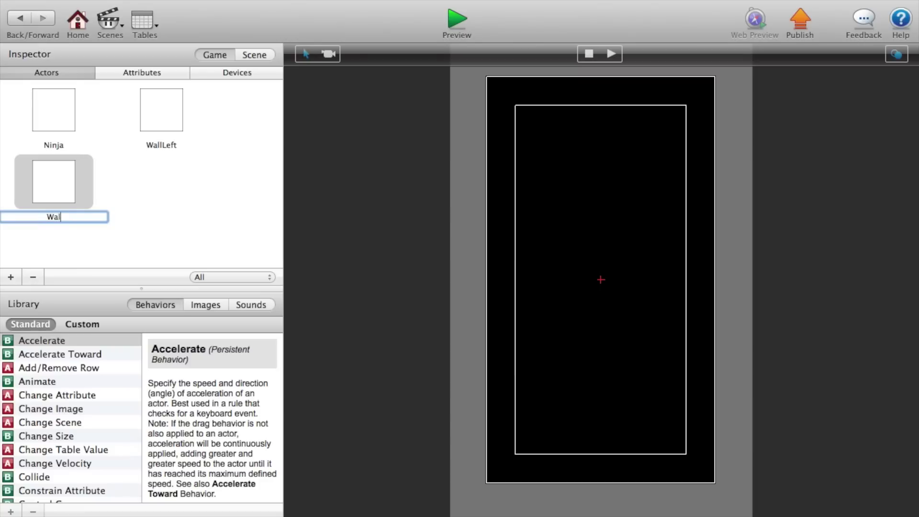
pyautogui.write('lRight')
pyautogui.press('Return')
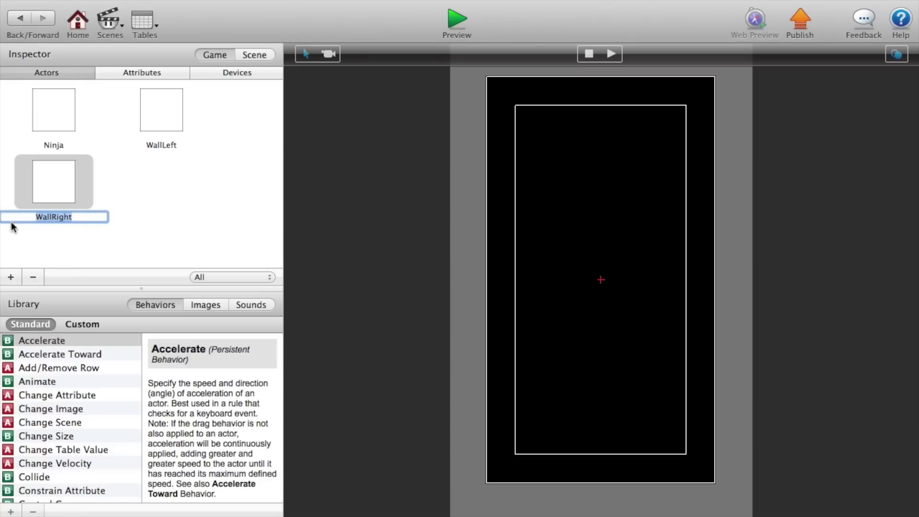
# - Add a fourth actor named Enemy
pyautogui.click(11, 277)
pyautogui.click(179, 219)
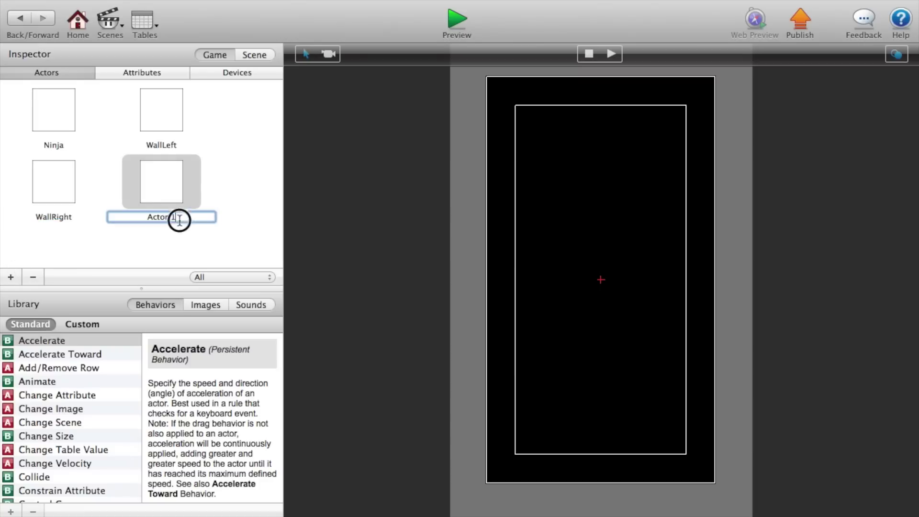
pyautogui.write('WEEnemy')
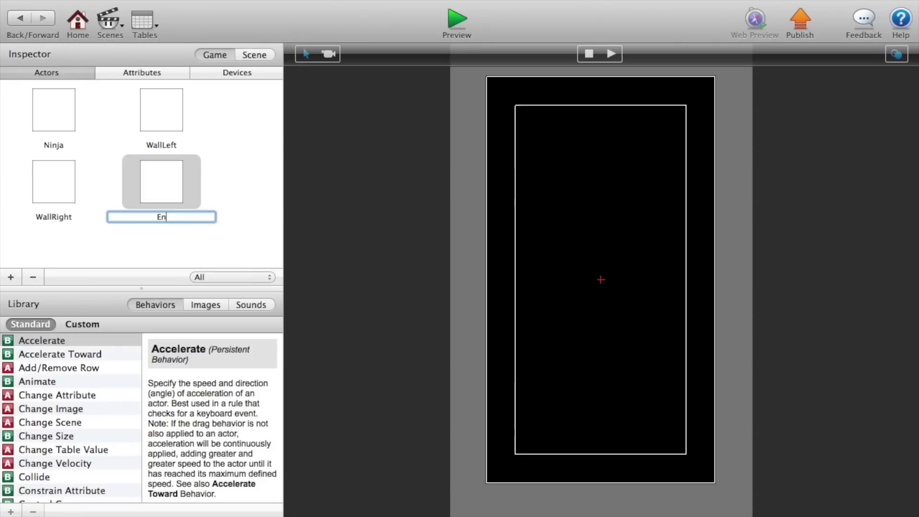
pyautogui.press('super+a')
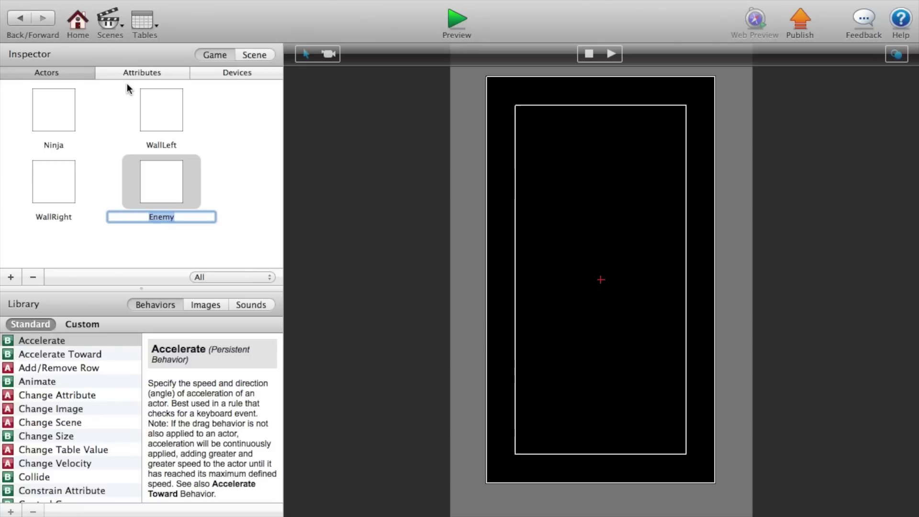
pyautogui.click(132, 73)
# - Add a boolean game attribute named TouchingWallLeft
pyautogui.click(11, 277)
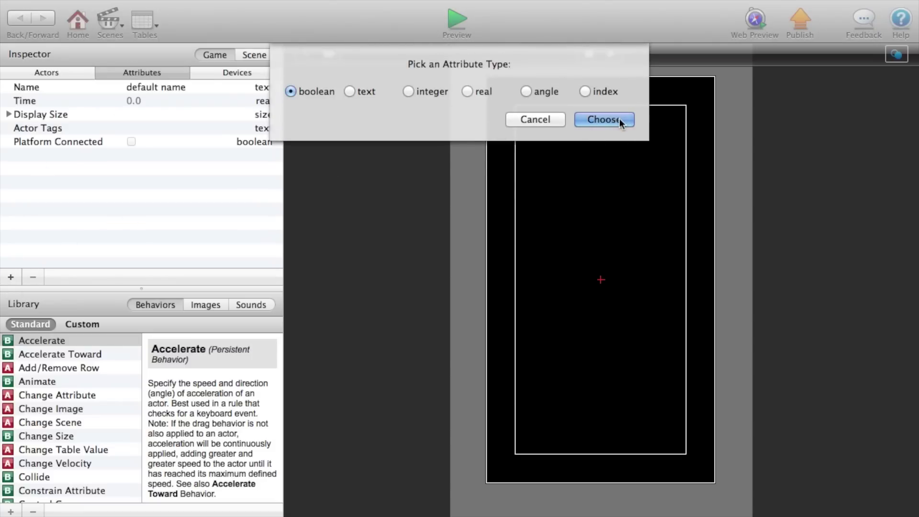
pyautogui.click(618, 116)
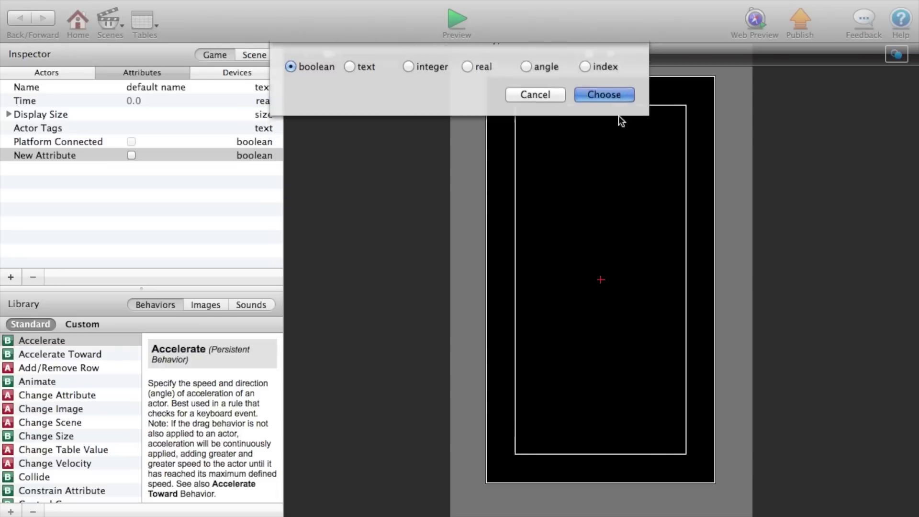
pyautogui.click(40, 168)
pyautogui.doubleClick(54, 156)
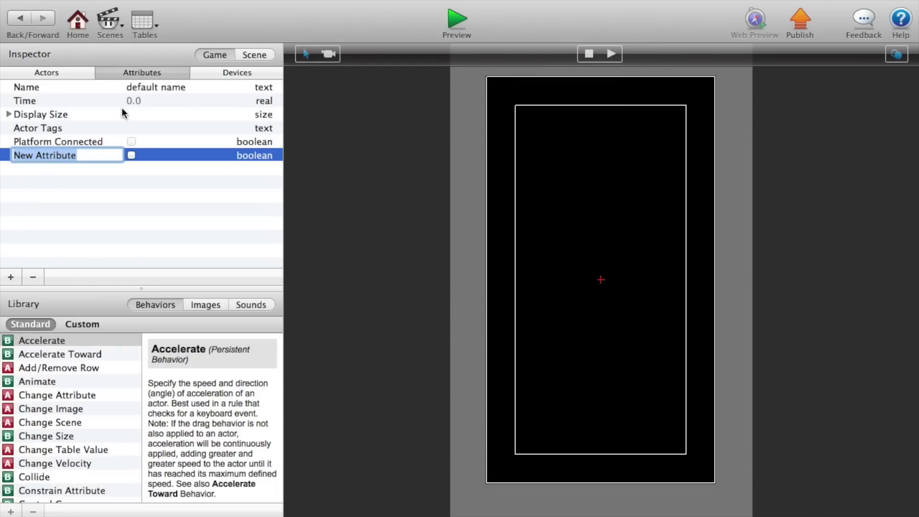
pyautogui.write('Touch')
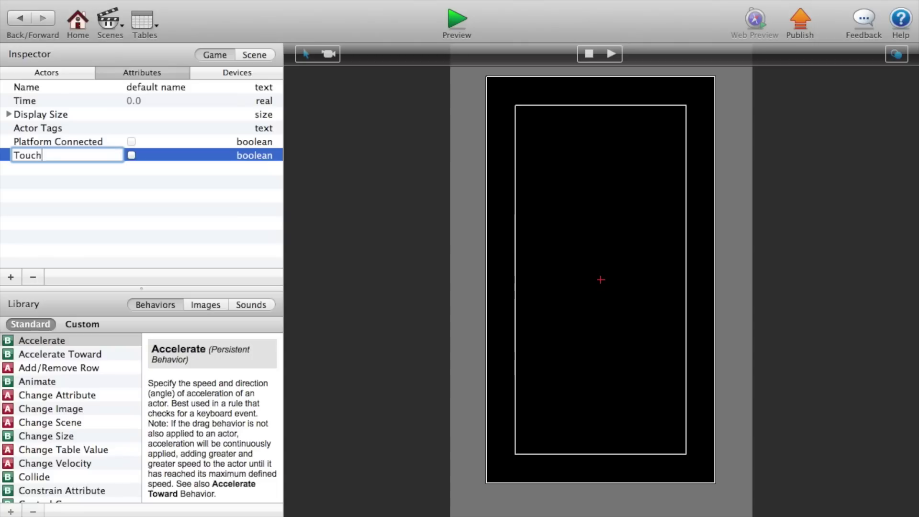
pyautogui.write('ingWallLeft')
pyautogui.press('Return')
# - Add a second boolean attribute TouchingWallRight and return to the actors list
pyautogui.click(10, 277)
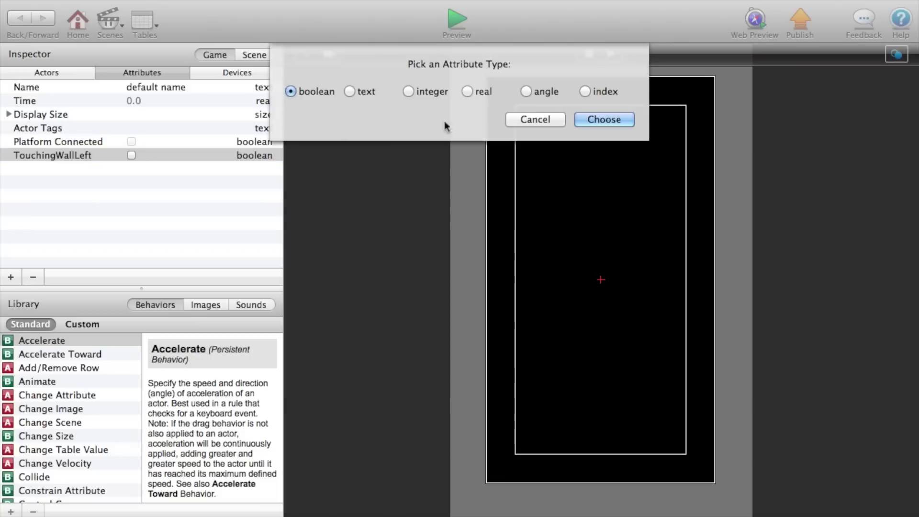
pyautogui.click(608, 119)
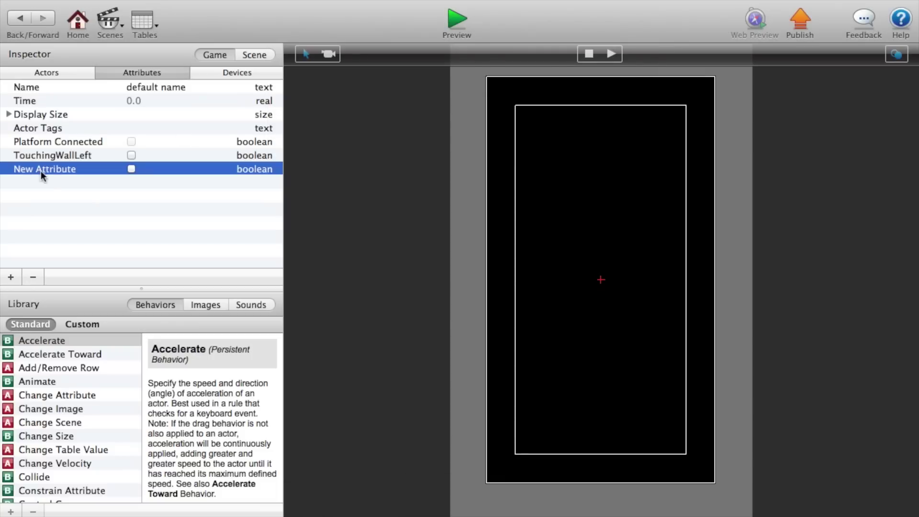
pyautogui.write('Touching')
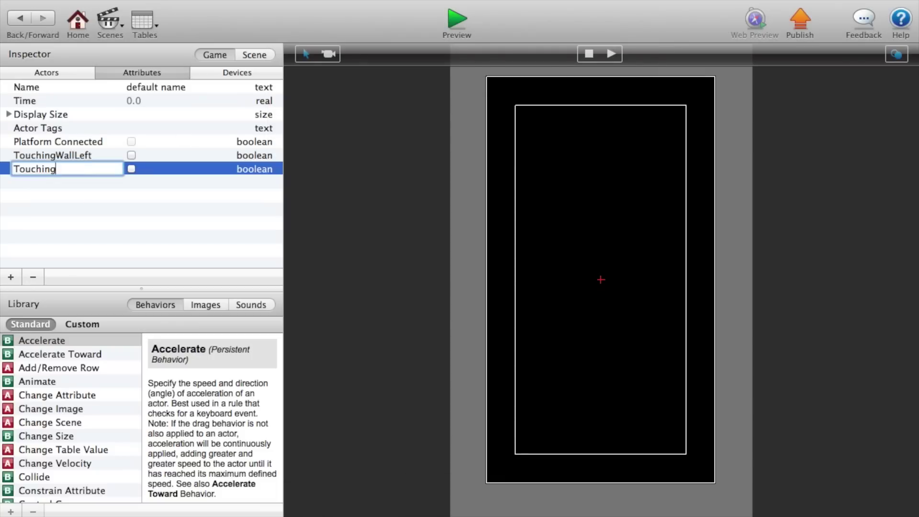
pyautogui.write('WallRight')
pyautogui.press('Return')
pyautogui.click(62, 73)
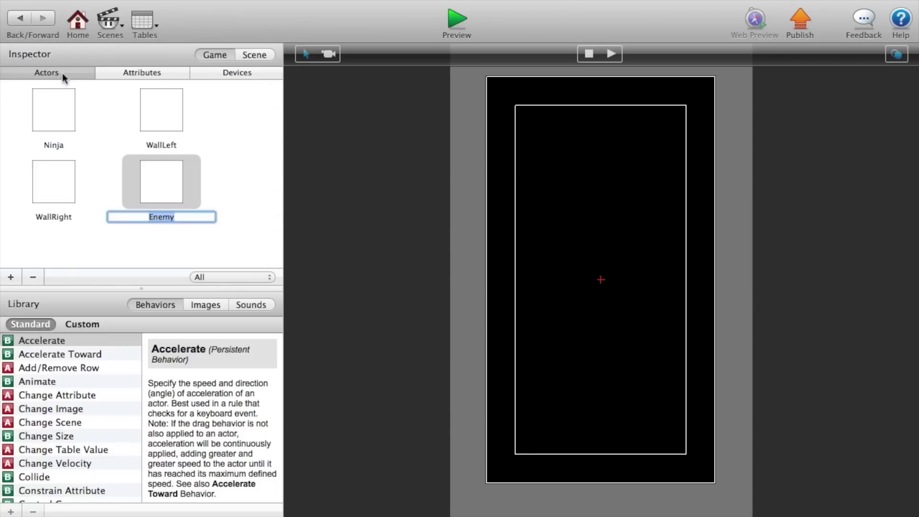
pyautogui.click(80, 254)
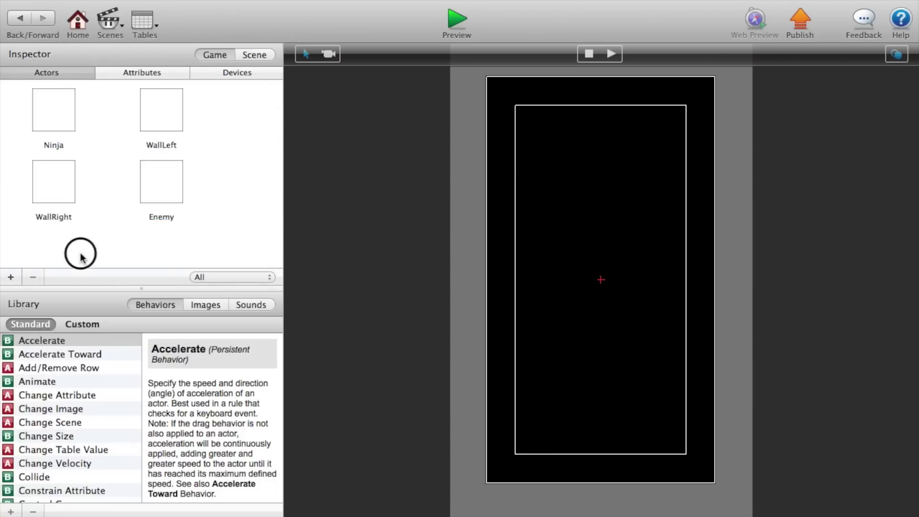
# - Import the Brick image and assign Bricks1 to the WallLeft actor
pyautogui.doubleClick(166, 92)
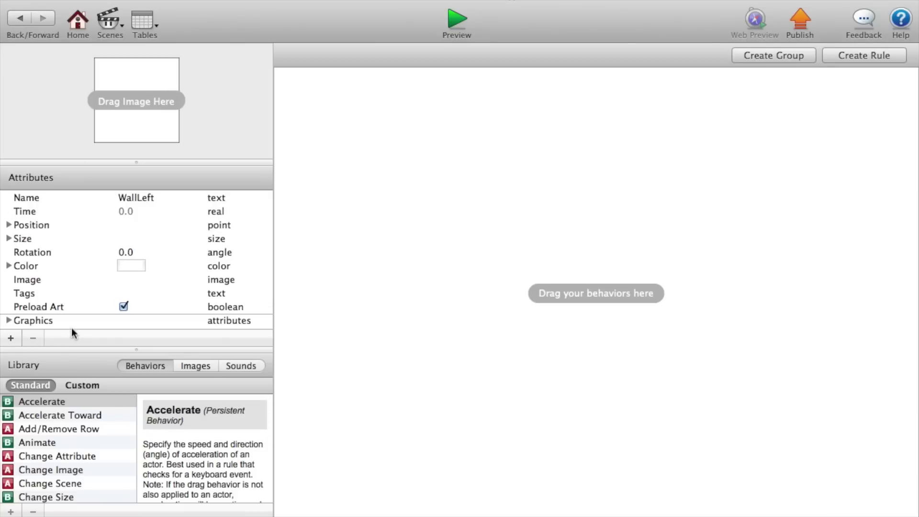
pyautogui.click(191, 367)
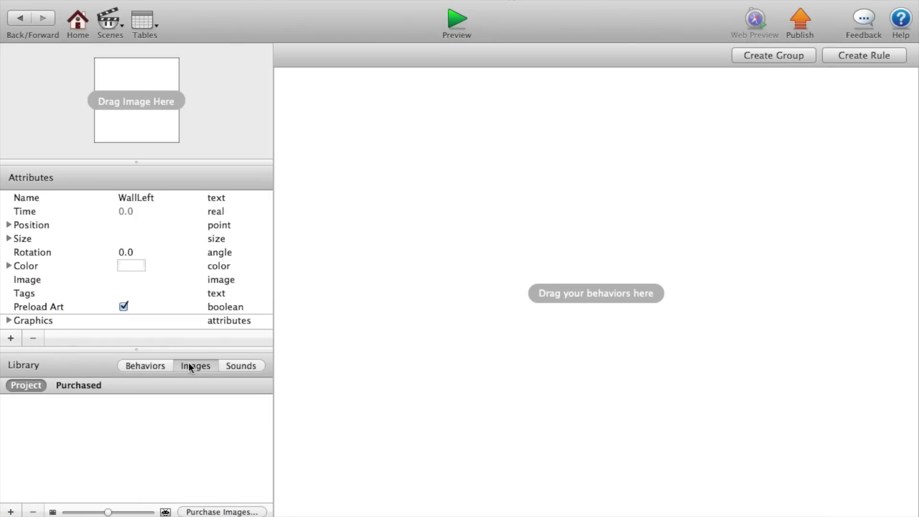
pyautogui.moveTo(2, 121); pyautogui.dragTo(27, 120)
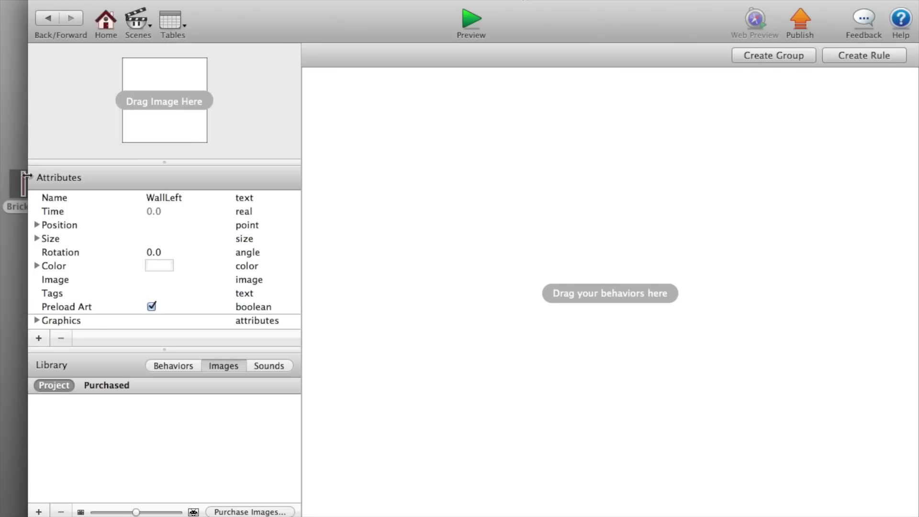
pyautogui.moveTo(17, 191); pyautogui.dragTo(111, 455)
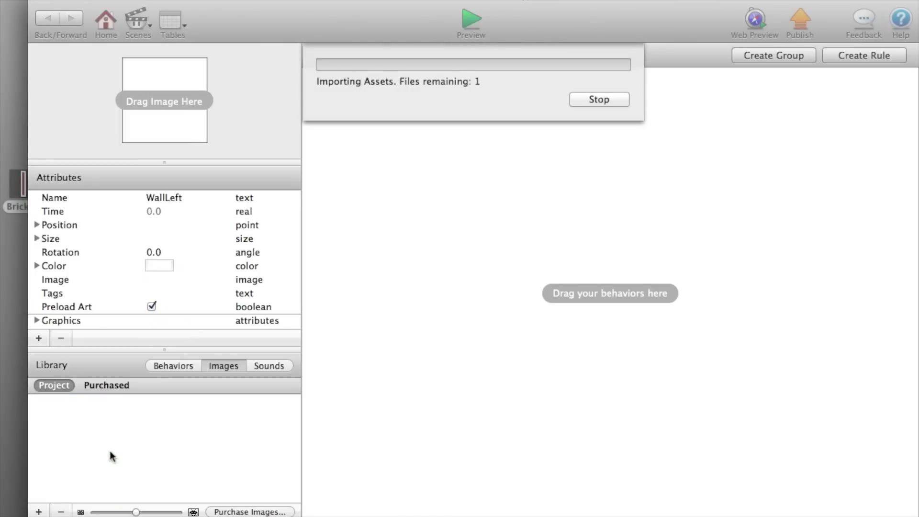
pyautogui.moveTo(56, 416); pyautogui.dragTo(173, 99)
pyautogui.moveTo(27, 89); pyautogui.dragTo(2, 74)
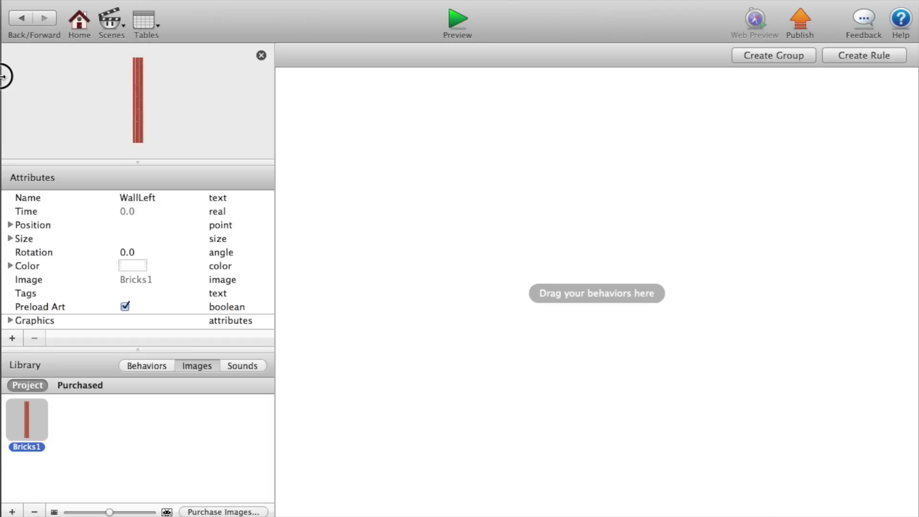
# - Size WallLeft to 40 wide by 640 tall
pyautogui.click(10, 239)
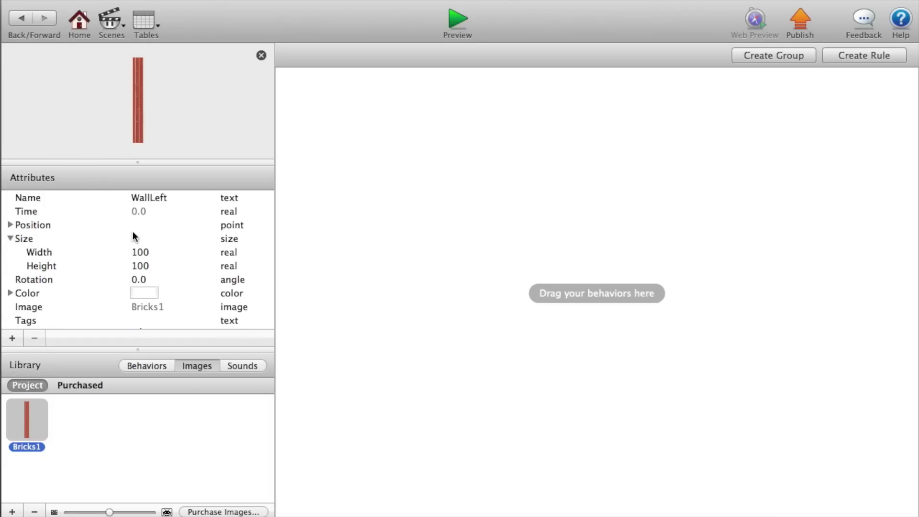
pyautogui.doubleClick(136, 251)
pyautogui.write('40')
pyautogui.press('Tab')
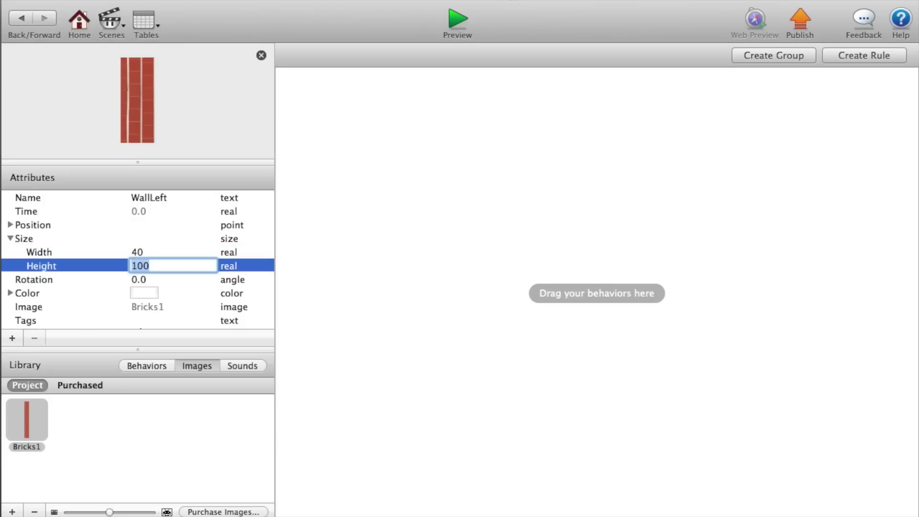
pyautogui.write('640')
pyautogui.press('Tab')
pyautogui.click(19, 18)
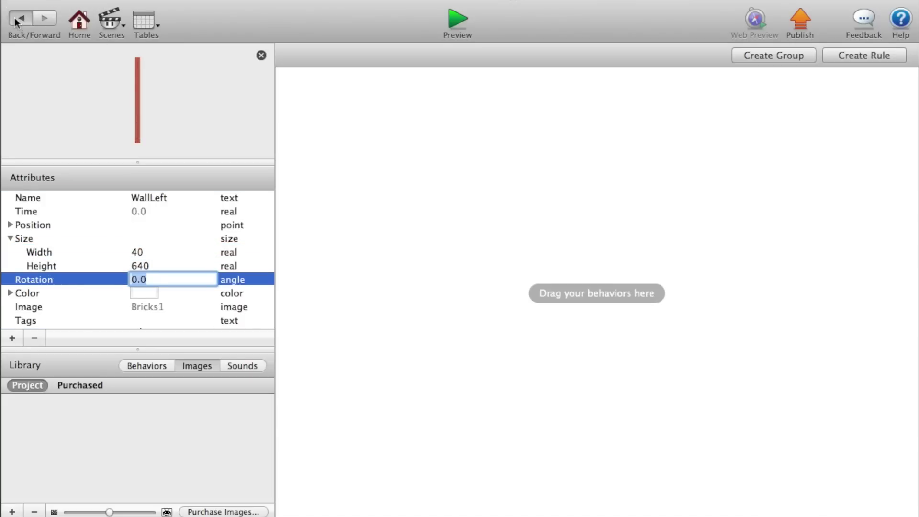
# - Give WallRight the Bricks1 image and size it 40 by 640
pyautogui.doubleClick(38, 195)
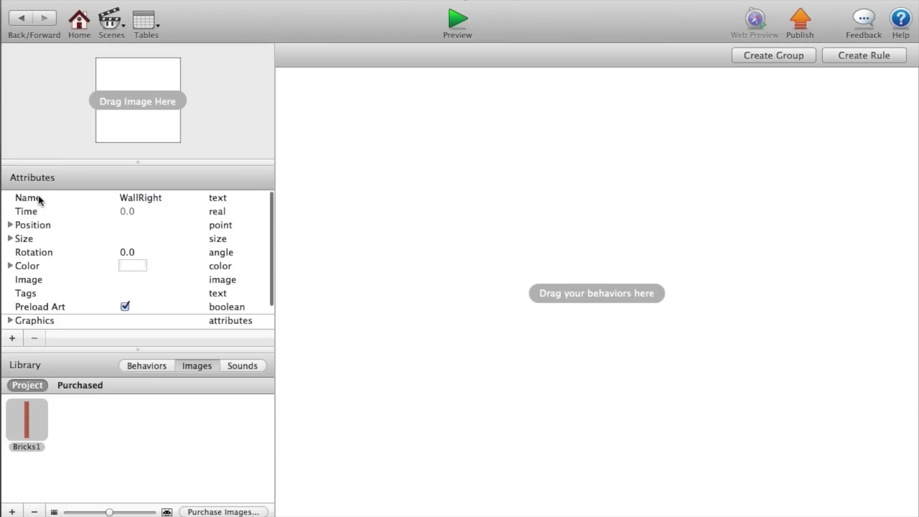
pyautogui.moveTo(26, 420); pyautogui.dragTo(162, 95)
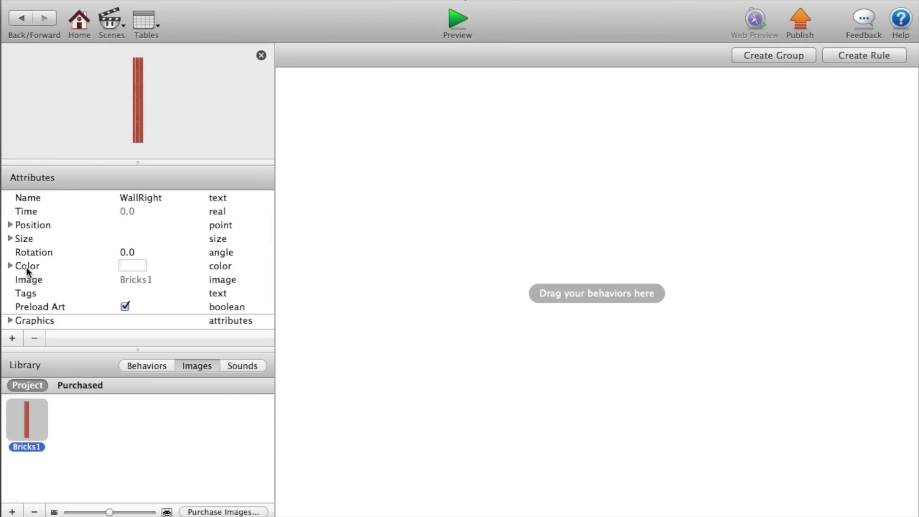
pyautogui.click(10, 239)
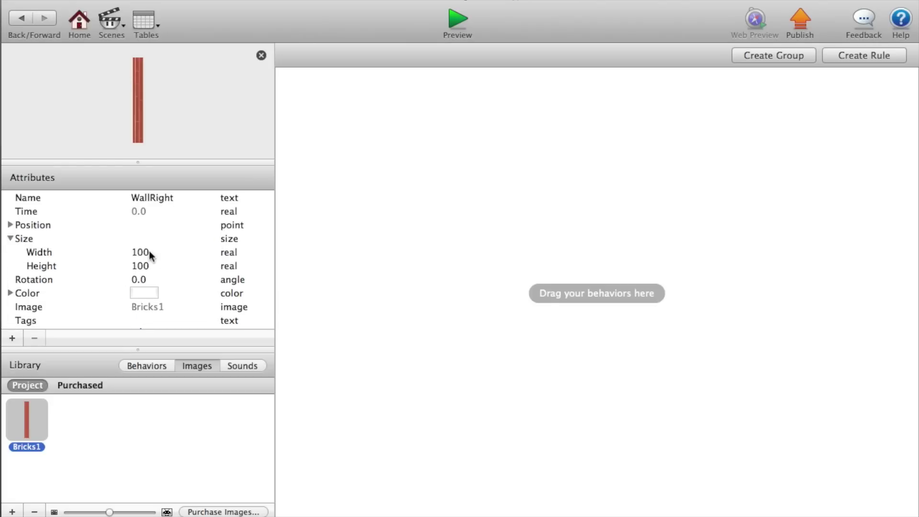
pyautogui.doubleClick(149, 252)
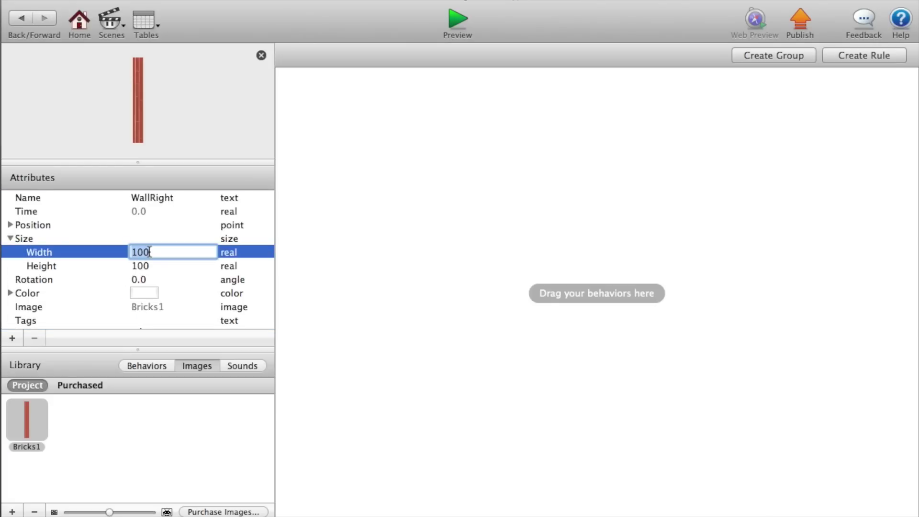
pyautogui.write('40')
pyautogui.press('Tab')
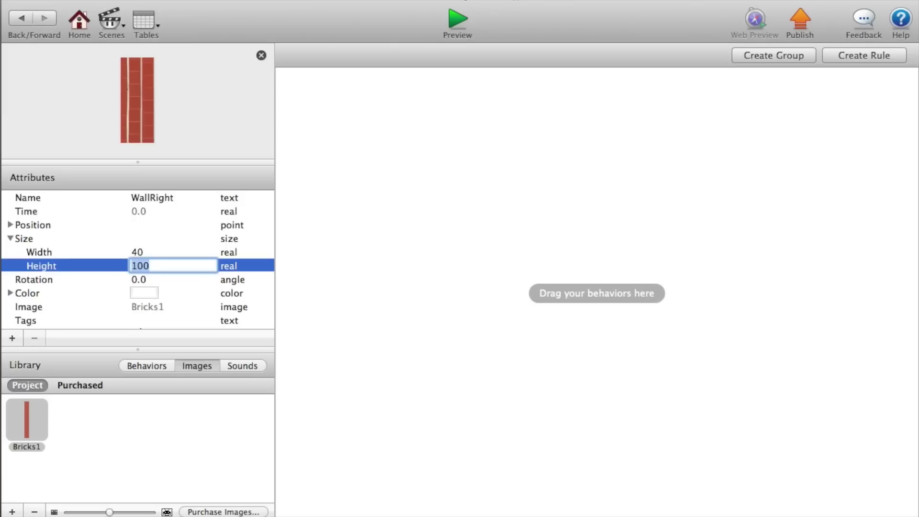
pyautogui.write('640')
pyautogui.press('Tab')
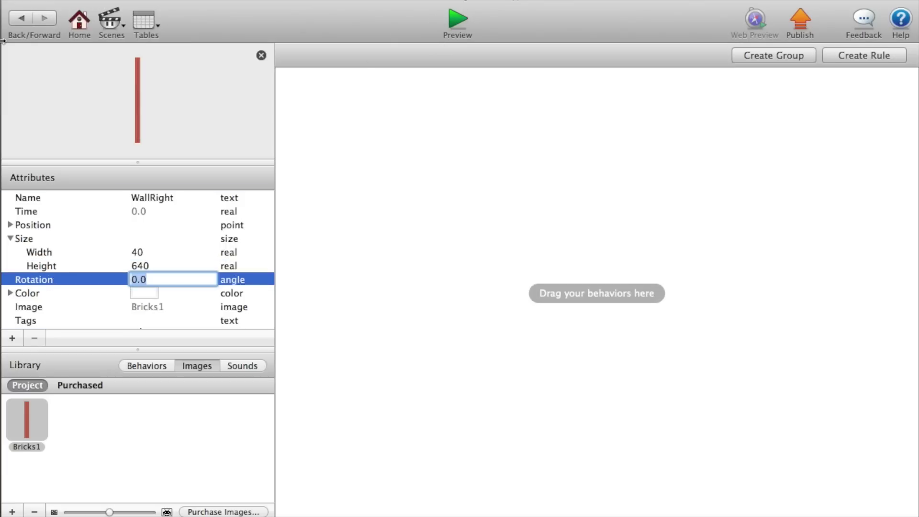
pyautogui.click(20, 20)
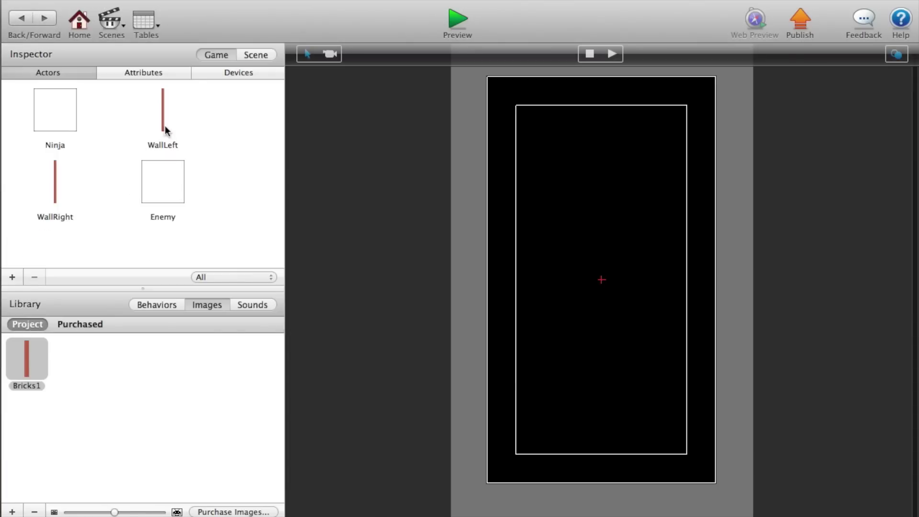
# - Add a Move To behaviour to the WallLeft actor
pyautogui.doubleClick(165, 125)
pyautogui.click(148, 366)
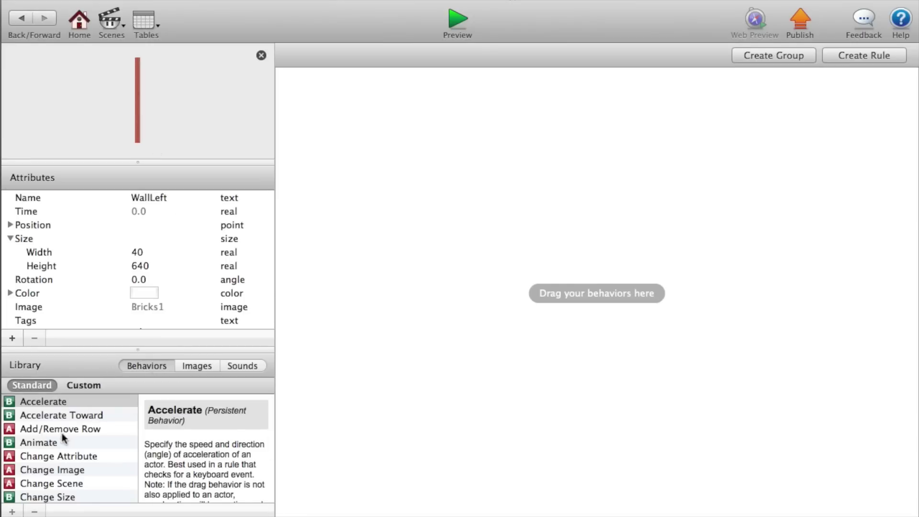
pyautogui.scroll(-7, 63, 437)
pyautogui.scroll(2, 62, 437)
pyautogui.scroll(5, 62, 437)
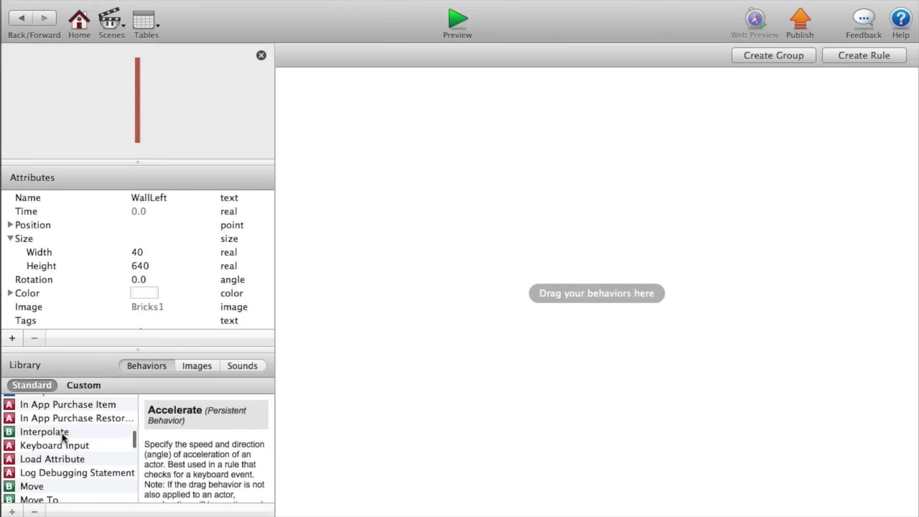
pyautogui.scroll(-8, 62, 437)
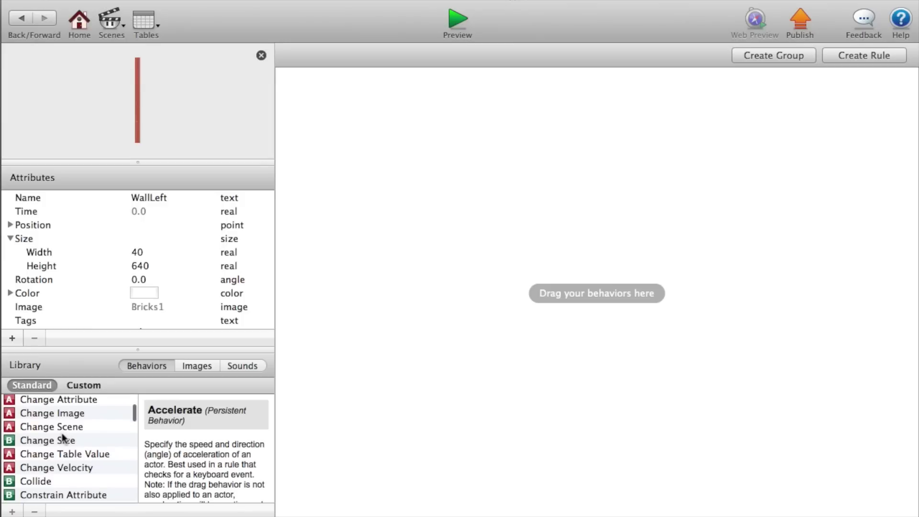
pyautogui.scroll(2, 63, 437)
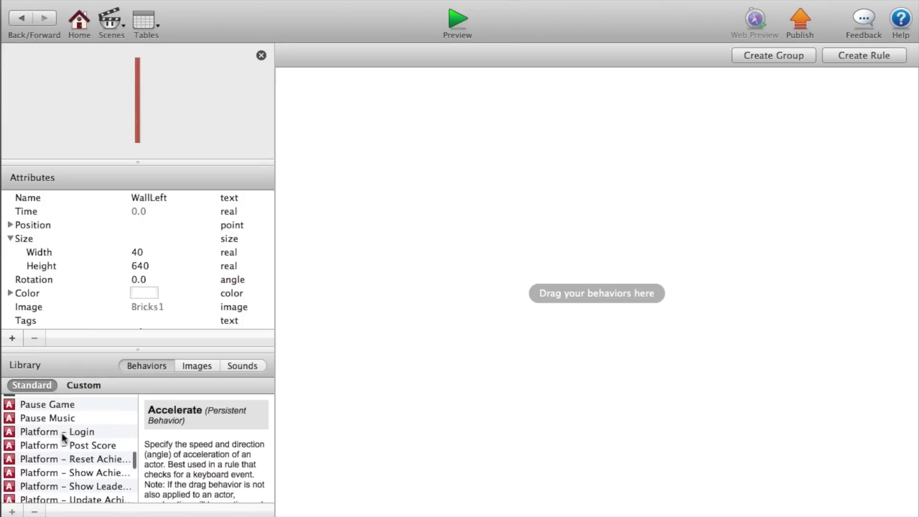
pyautogui.scroll(-6, 63, 437)
pyautogui.scroll(8, 63, 437)
pyautogui.scroll(3, 64, 437)
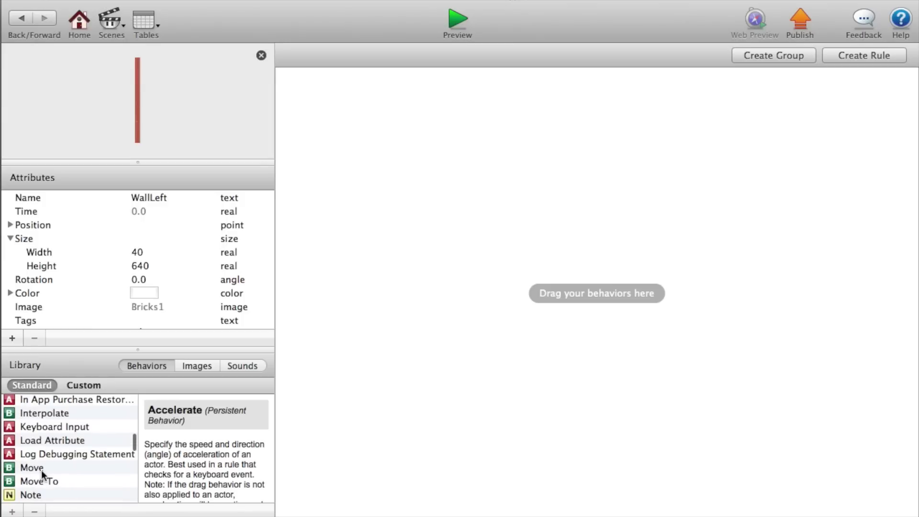
pyautogui.moveTo(41, 478); pyautogui.dragTo(498, 243)
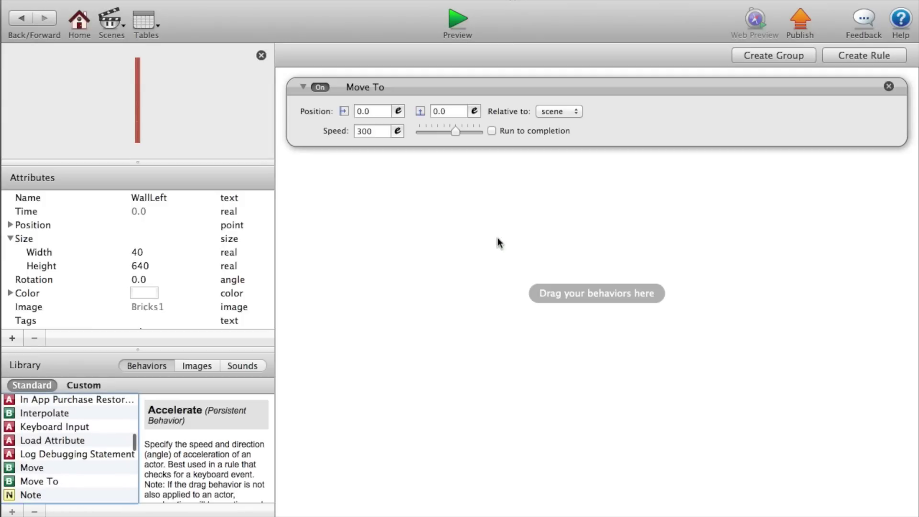
# - Set the Move To X target to self.Position.X
pyautogui.click(398, 111)
pyautogui.click(364, 132)
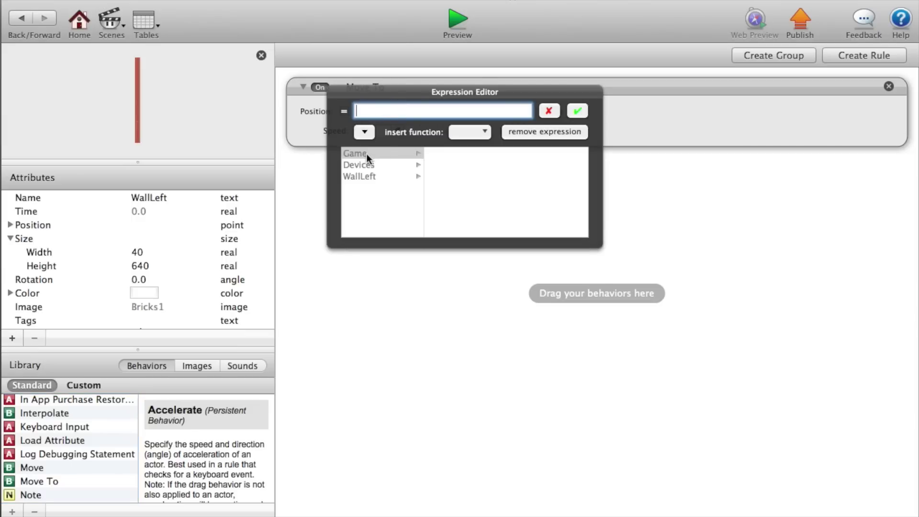
pyautogui.click(366, 154)
pyautogui.click(375, 165)
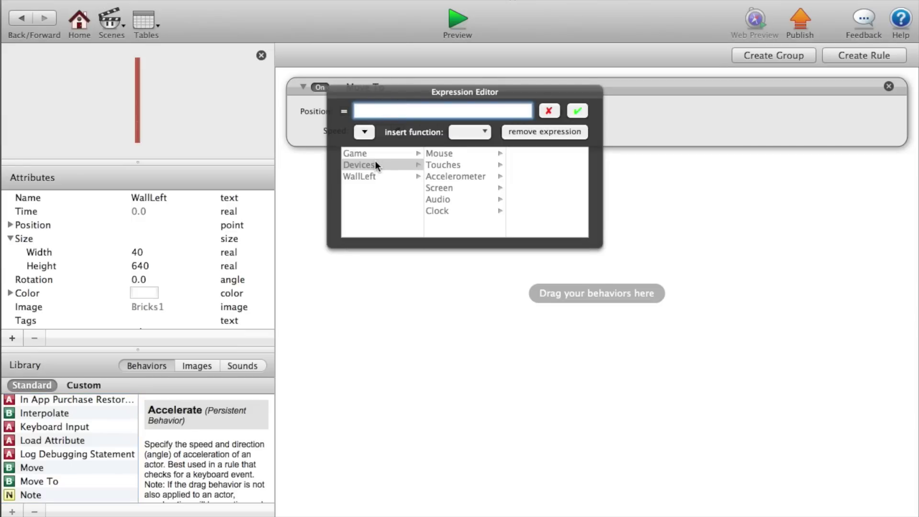
pyautogui.click(370, 178)
pyautogui.click(455, 176)
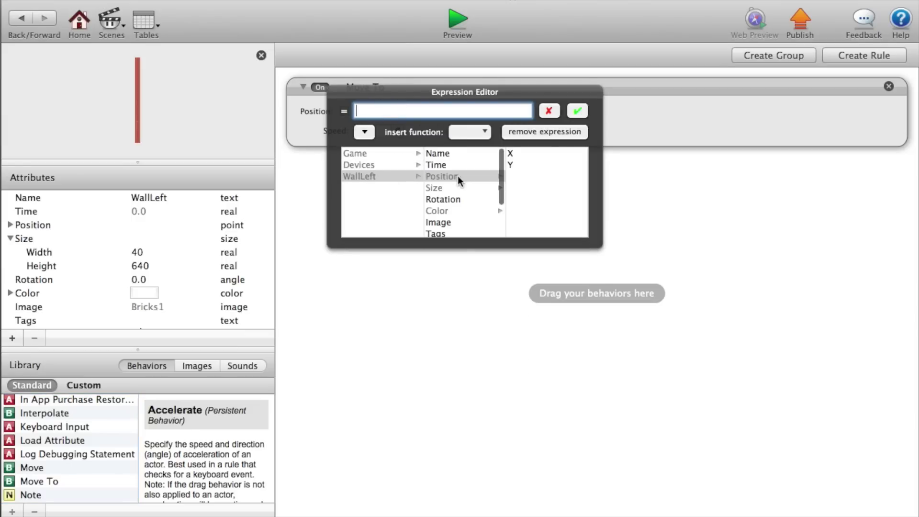
pyautogui.click(510, 153)
pyautogui.click(577, 111)
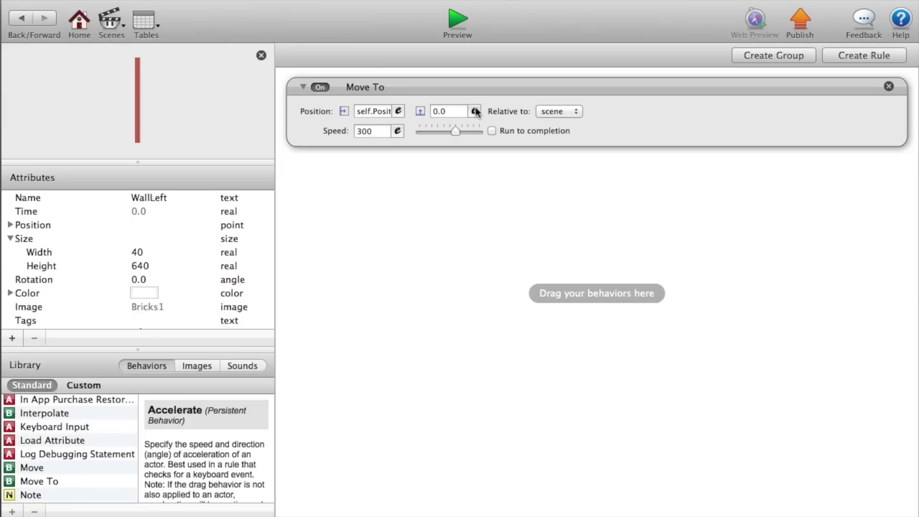
# - Set the Move To Y target to self.Position.Y -50
pyautogui.click(474, 111)
pyautogui.click(441, 131)
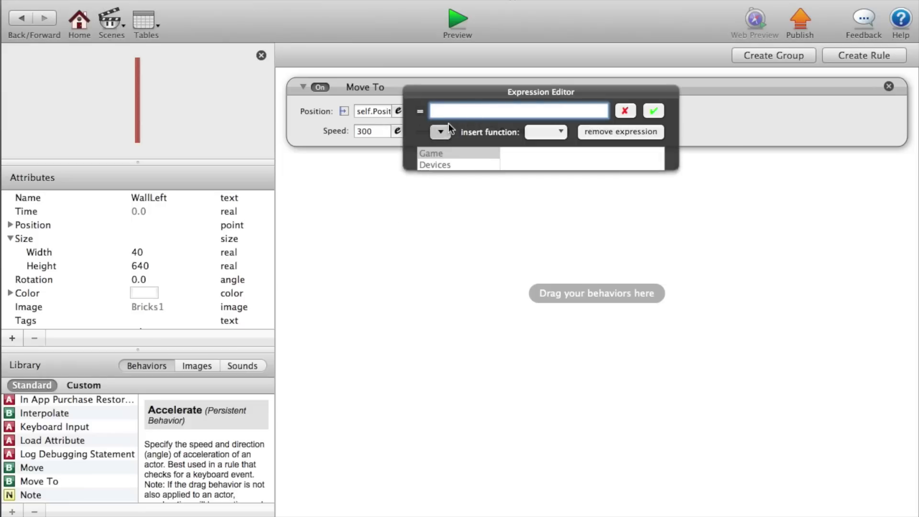
pyautogui.click(459, 153)
pyautogui.click(452, 176)
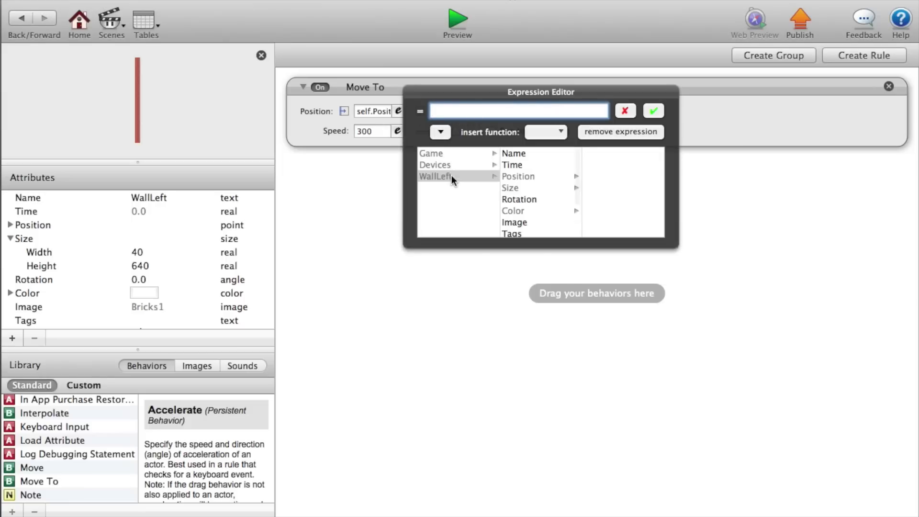
pyautogui.click(516, 177)
pyautogui.click(592, 165)
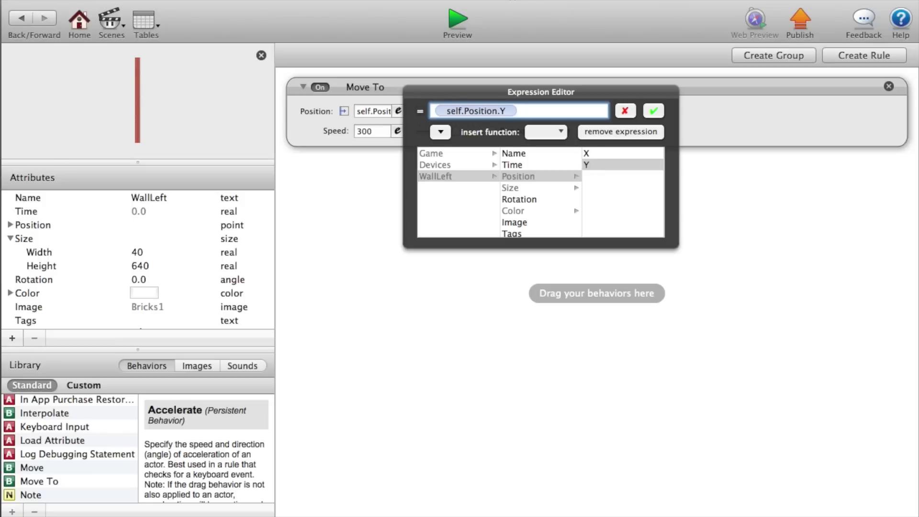
pyautogui.write('-50')
pyautogui.click(648, 112)
pyautogui.click(547, 89)
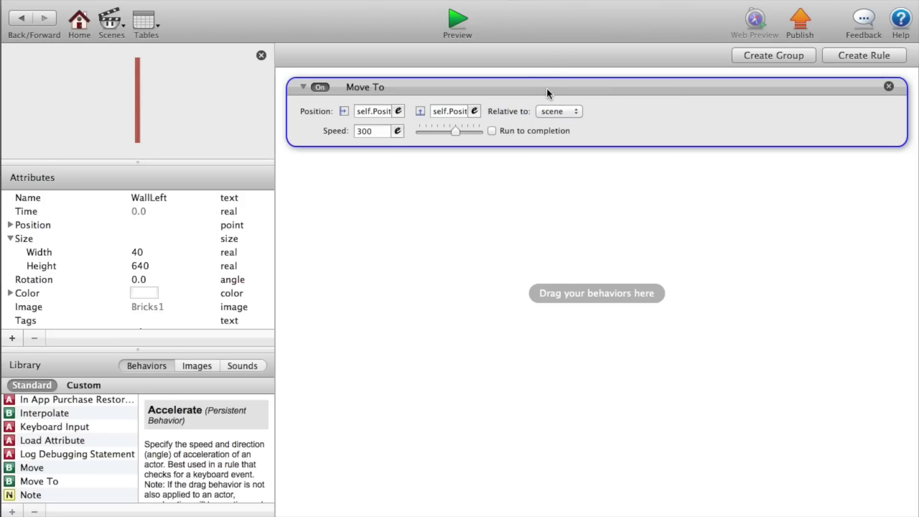
# - Paste the copied Move To behaviour into WallRight
pyautogui.click(20, 19)
pyautogui.doubleClick(57, 194)
pyautogui.press('super+v')
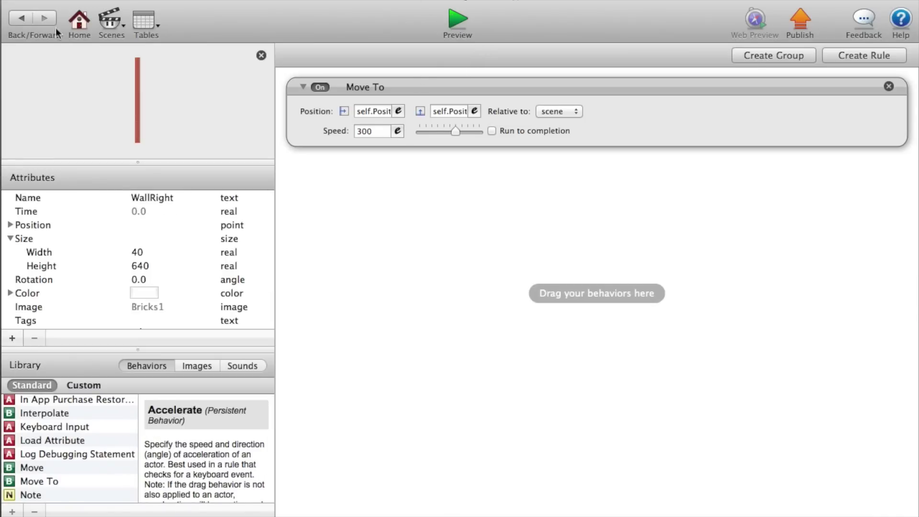
# - Place WallLeft along the stage's left edge and WallRight near the right edge
pyautogui.click(21, 19)
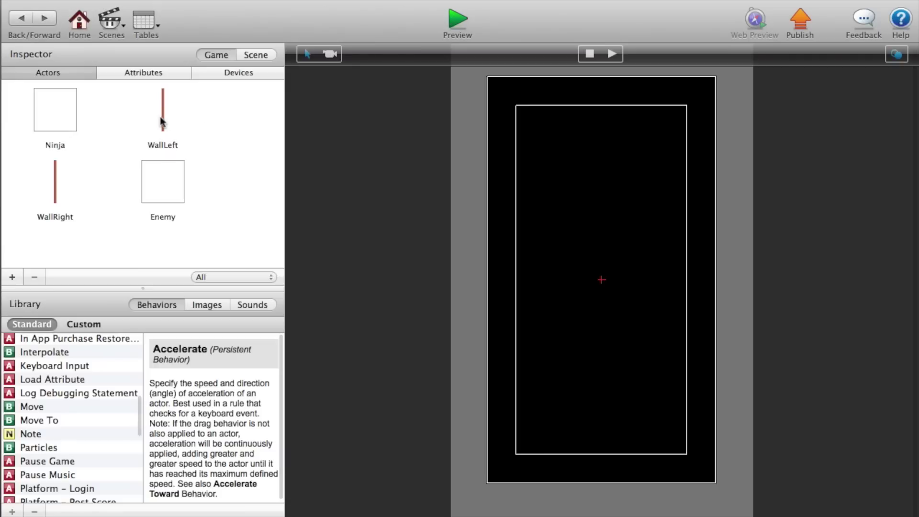
pyautogui.moveTo(162, 113); pyautogui.dragTo(501, 421)
pyautogui.moveTo(58, 185); pyautogui.dragTo(720, 455)
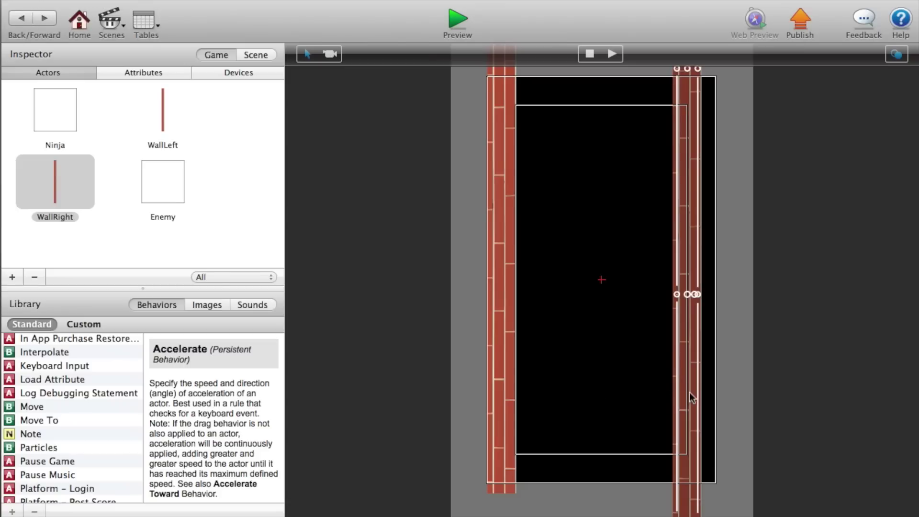
# - Unlock the left wall on the stage and set its X position to 20
pyautogui.doubleClick(502, 349)
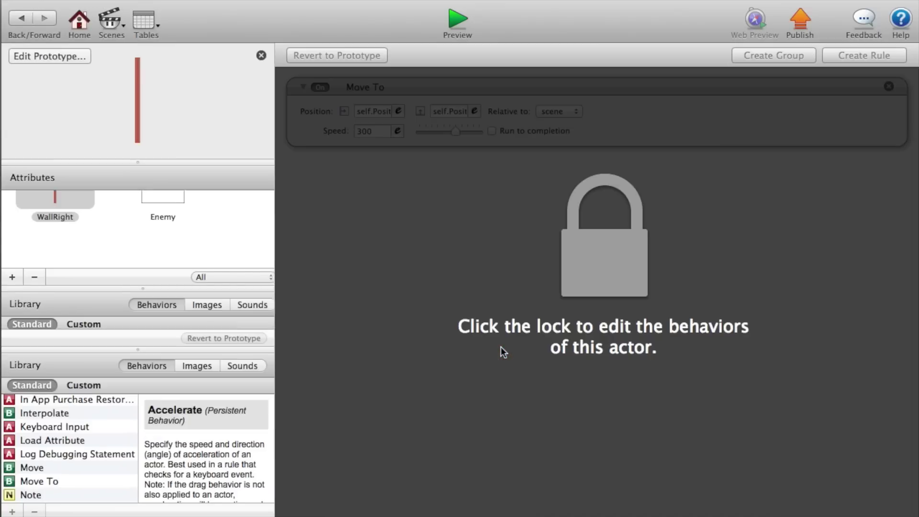
pyautogui.click(601, 257)
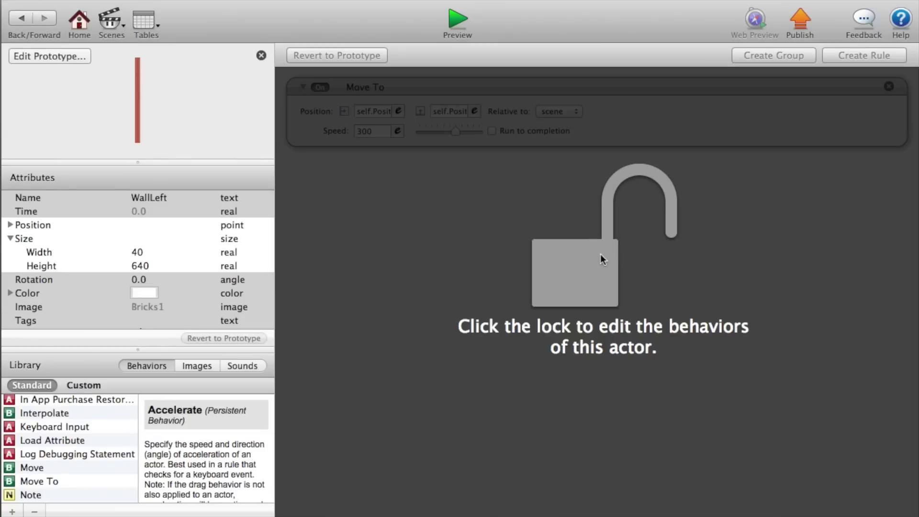
pyautogui.click(7, 224)
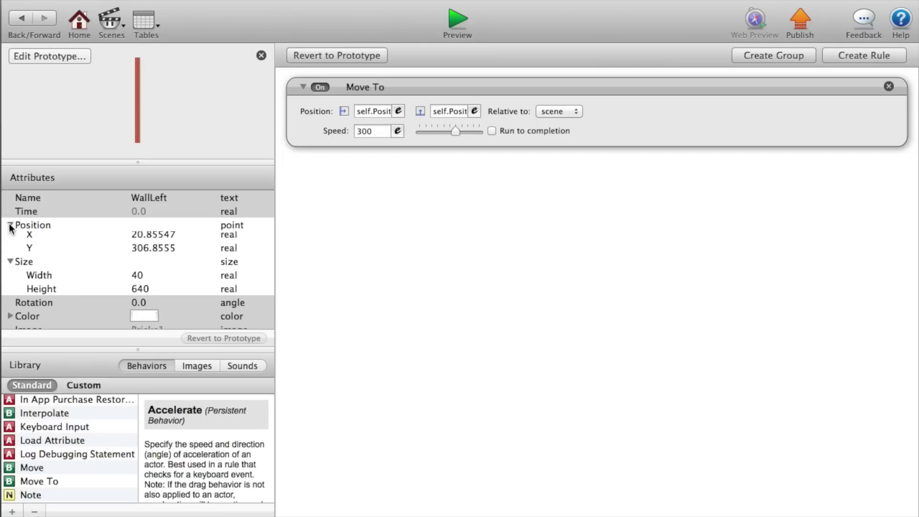
pyautogui.doubleClick(143, 240)
pyautogui.write('20')
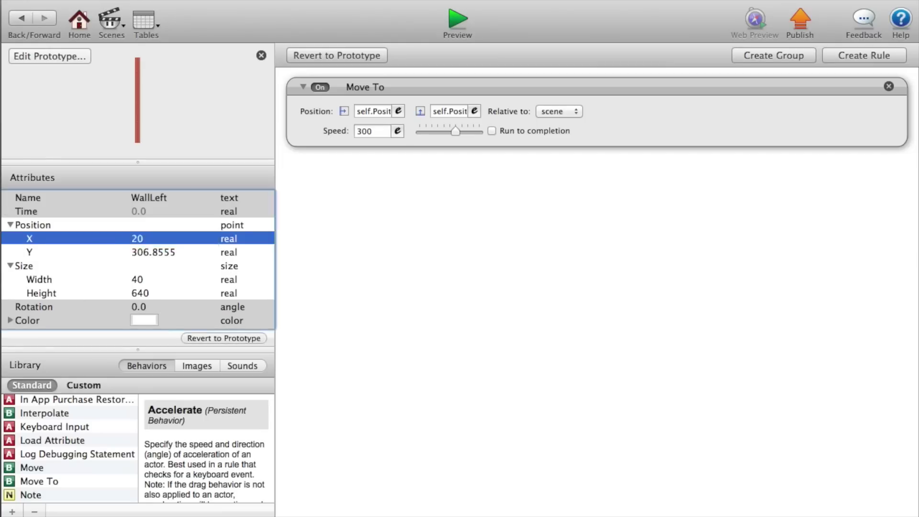
pyautogui.press('Tab')
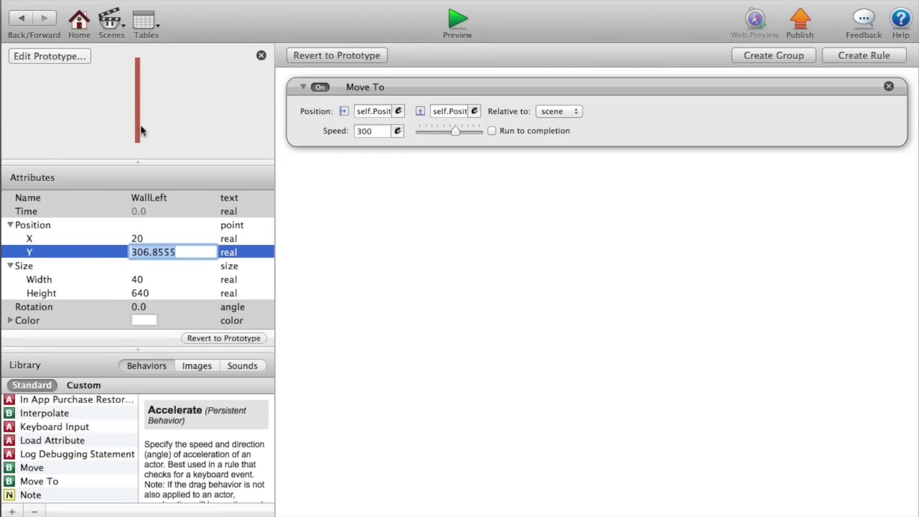
pyautogui.doubleClick(144, 240)
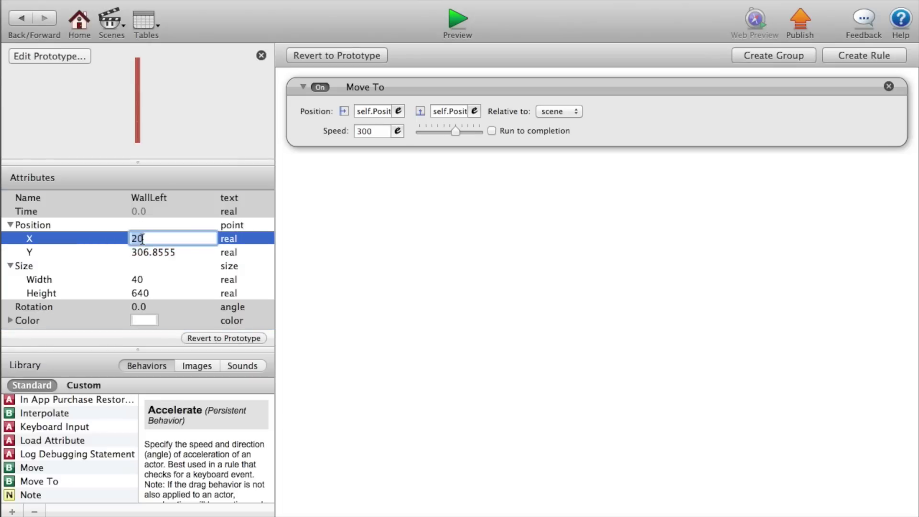
pyautogui.click(21, 30)
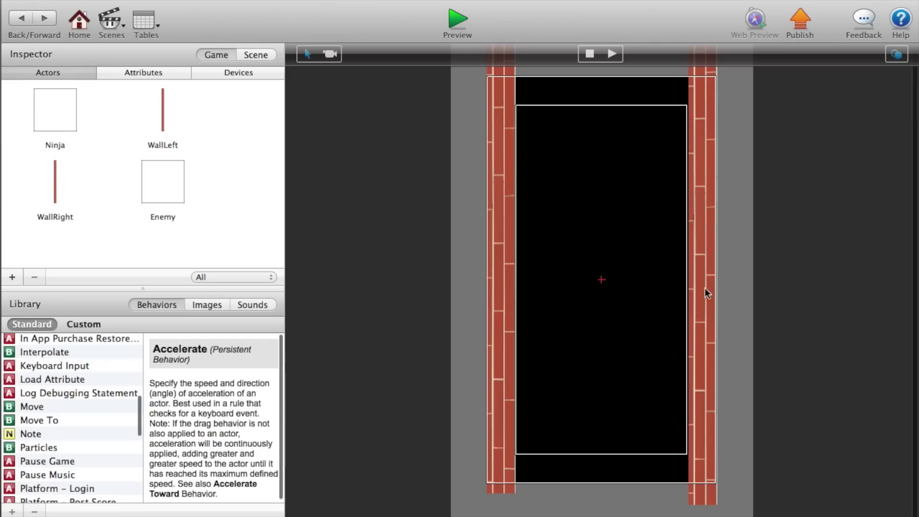
# - Unlock the right wall and set its X position to 300
pyautogui.click(703, 288)
pyautogui.doubleClick(702, 288)
pyautogui.click(603, 245)
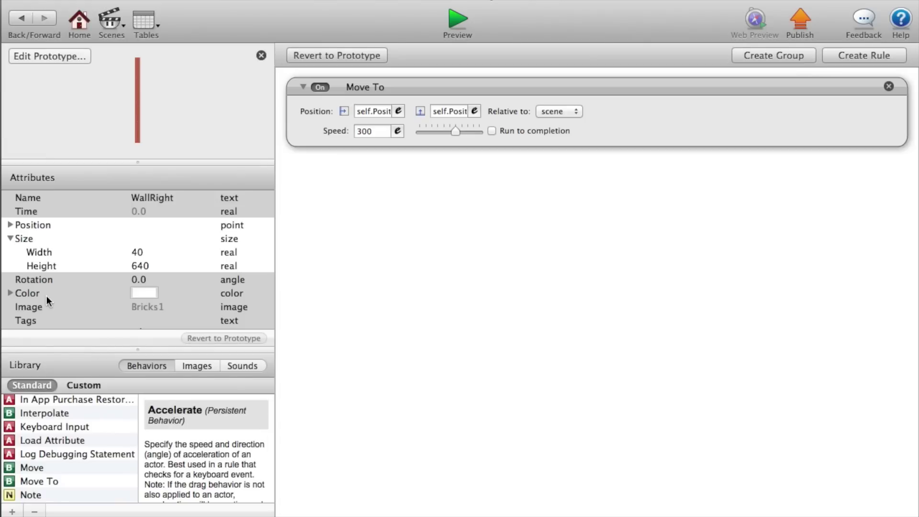
pyautogui.click(9, 225)
pyautogui.doubleClick(144, 239)
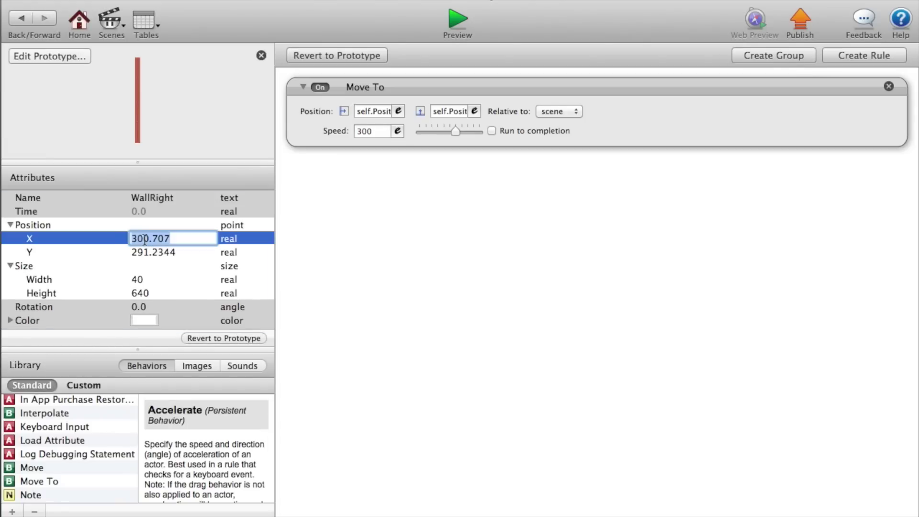
pyautogui.write('300')
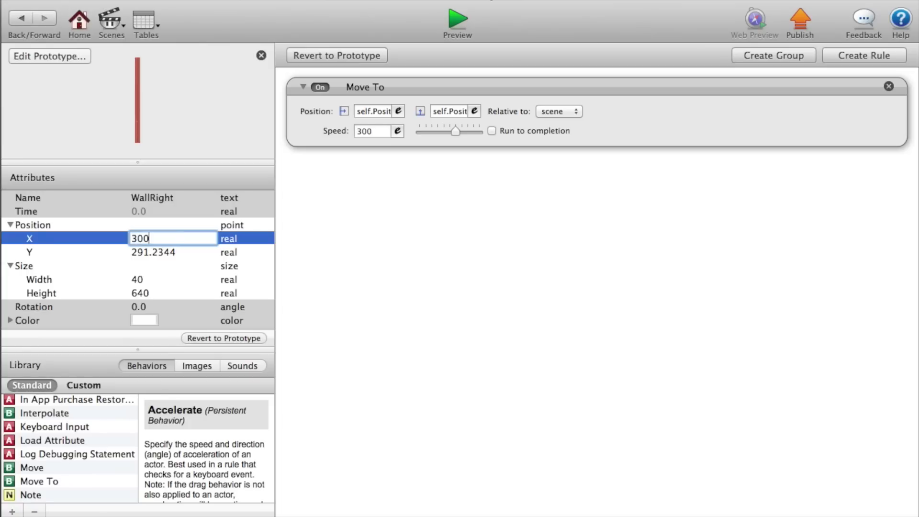
pyautogui.press('Tab')
pyautogui.click(23, 19)
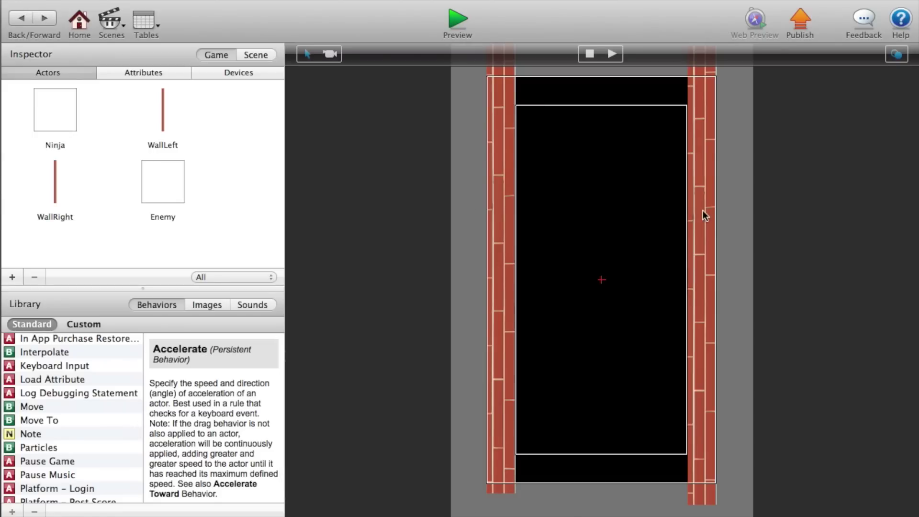
pyautogui.doubleClick(61, 113)
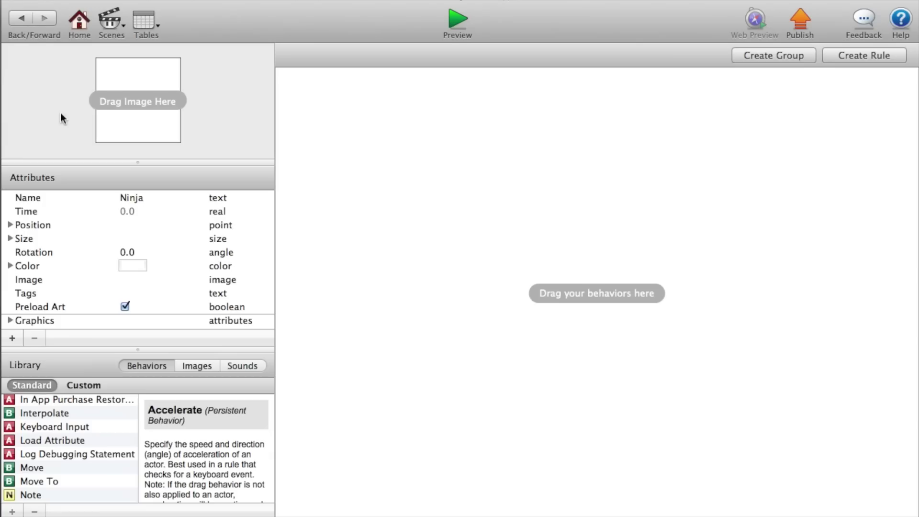
# - Preview the game to check the brick walls
pyautogui.click(23, 20)
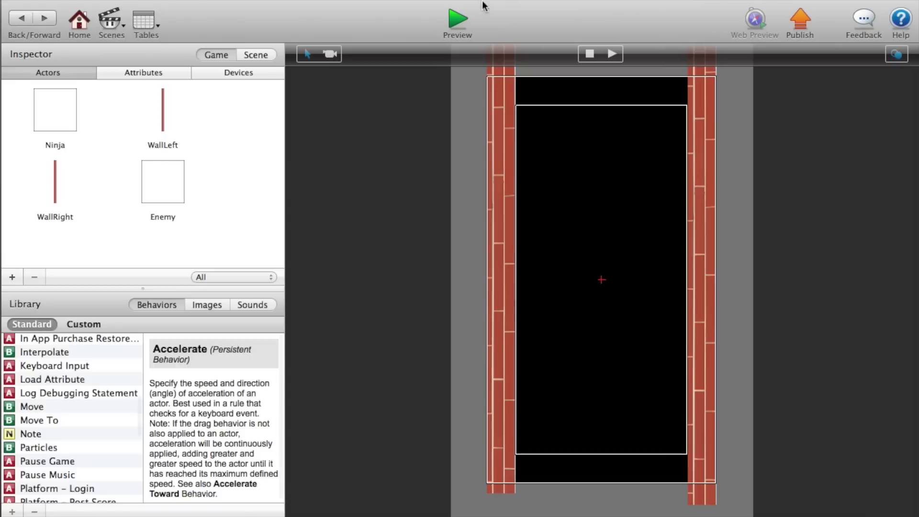
pyautogui.click(458, 19)
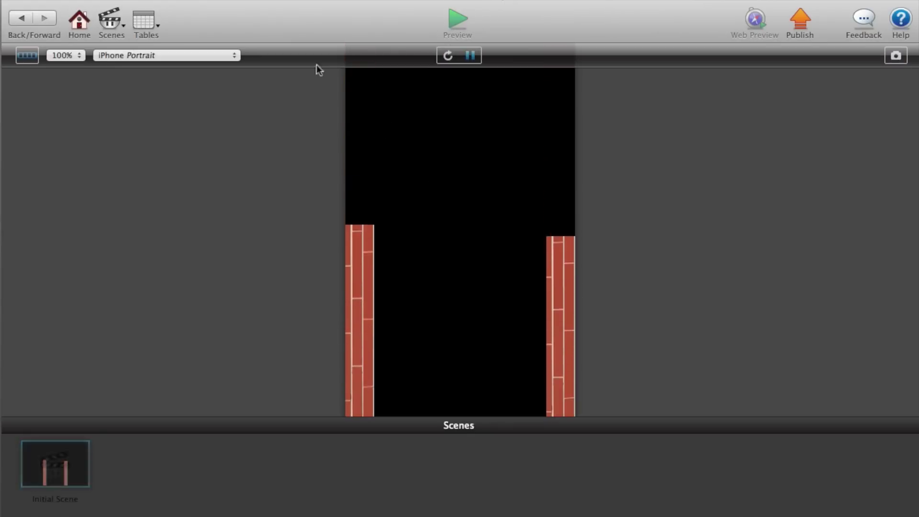
pyautogui.click(22, 24)
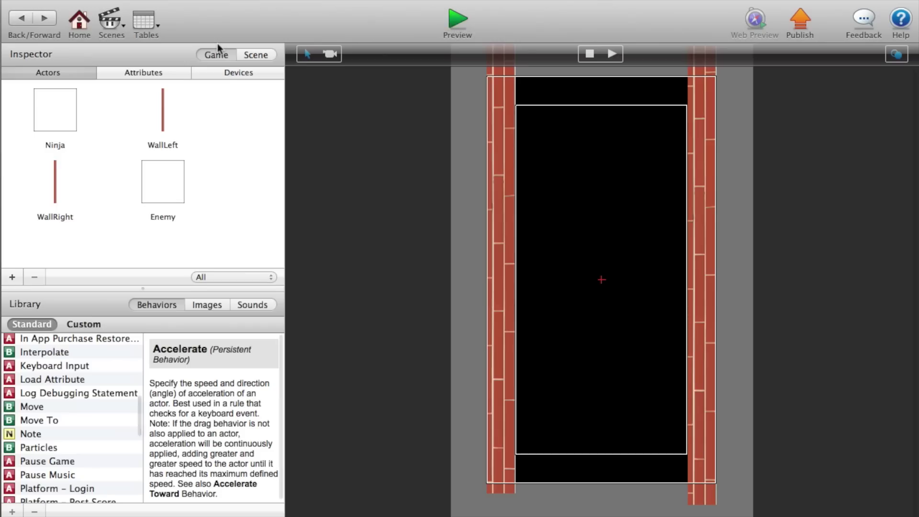
# - Turn on Wrap Y for the Initial Scene and preview the game again
pyautogui.click(244, 54)
pyautogui.click(226, 55)
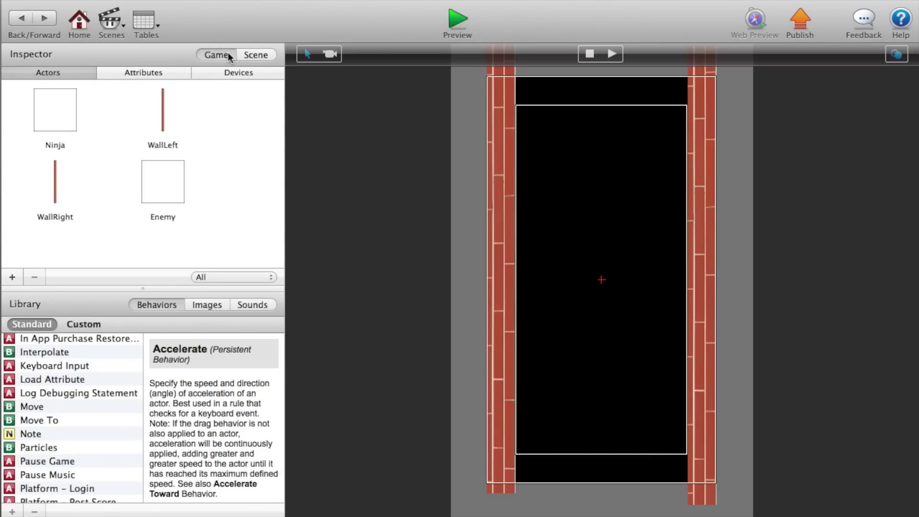
pyautogui.click(254, 54)
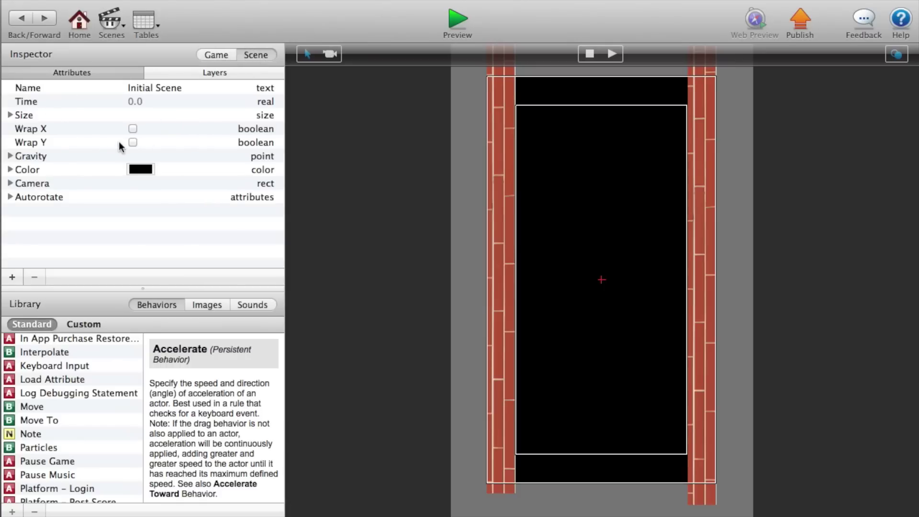
pyautogui.click(133, 143)
pyautogui.click(459, 20)
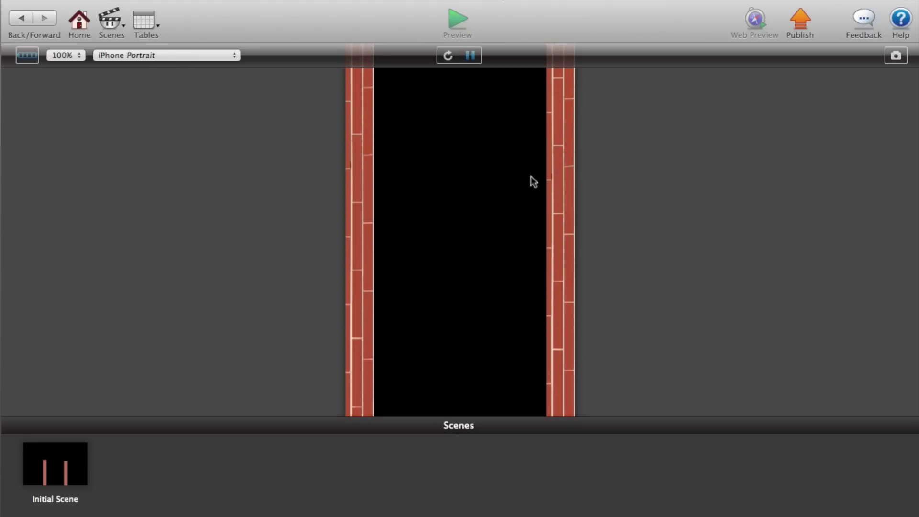
pyautogui.click(19, 18)
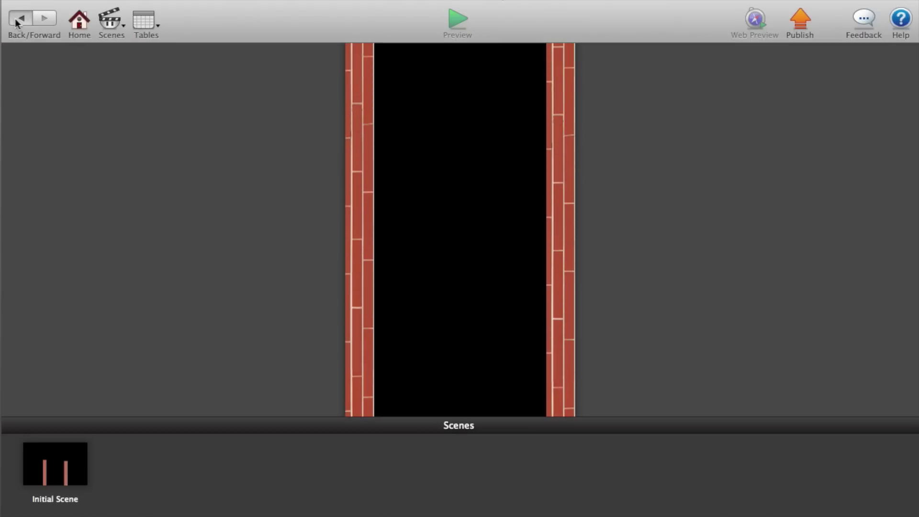
pyautogui.click(66, 130)
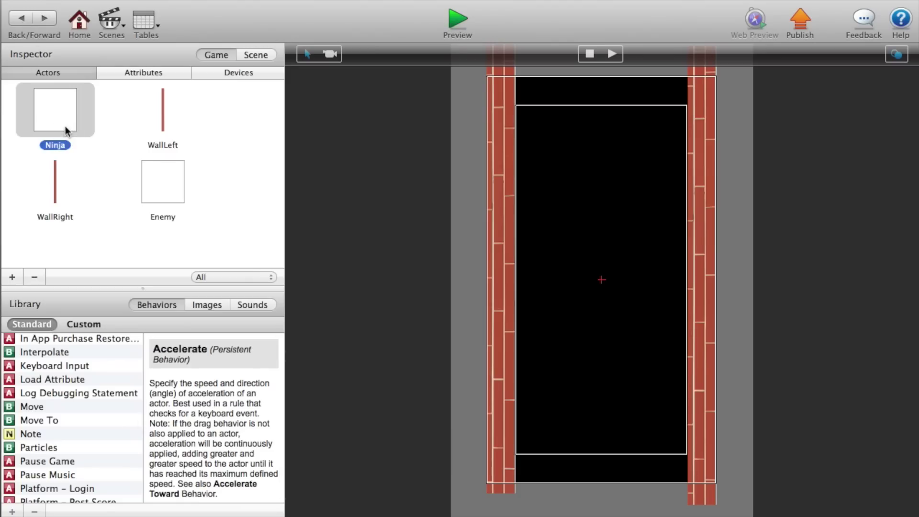
# - In the Ninja actor, add a rule that fires when it overlaps or collides with WallLeft
pyautogui.doubleClick(66, 130)
pyautogui.click(15, 342)
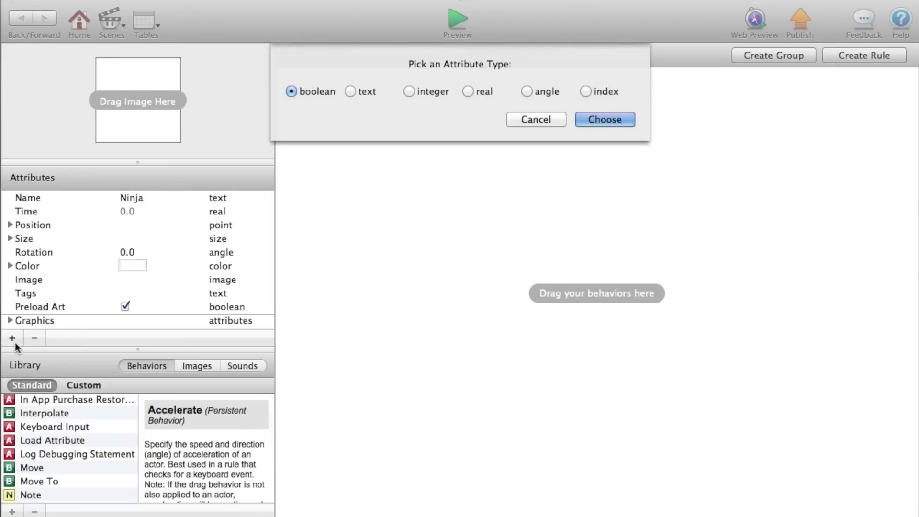
pyautogui.click(511, 120)
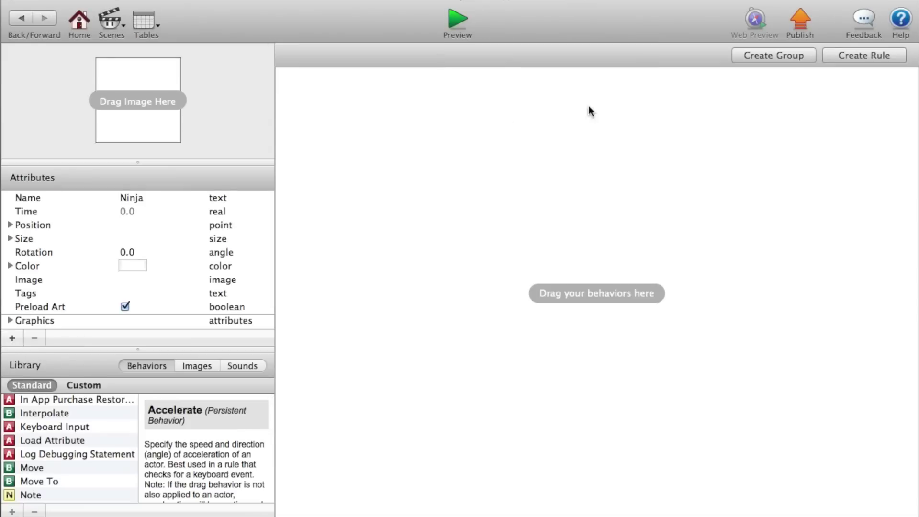
pyautogui.scroll(-2, 43, 438)
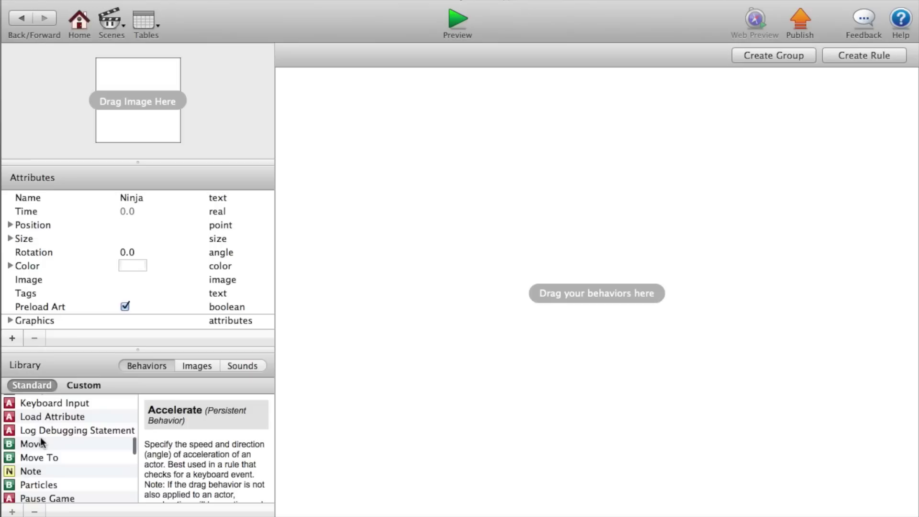
pyautogui.scroll(-6, 54, 464)
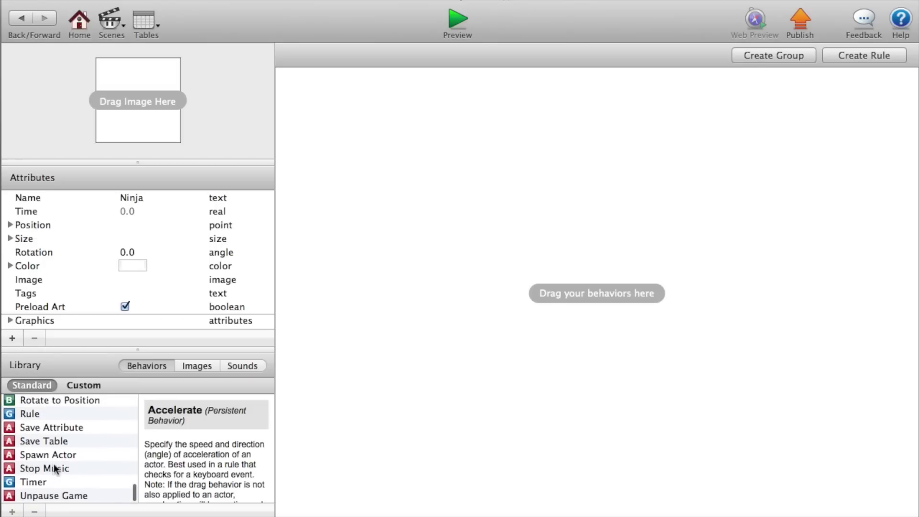
pyautogui.moveTo(30, 415); pyautogui.dragTo(596, 310)
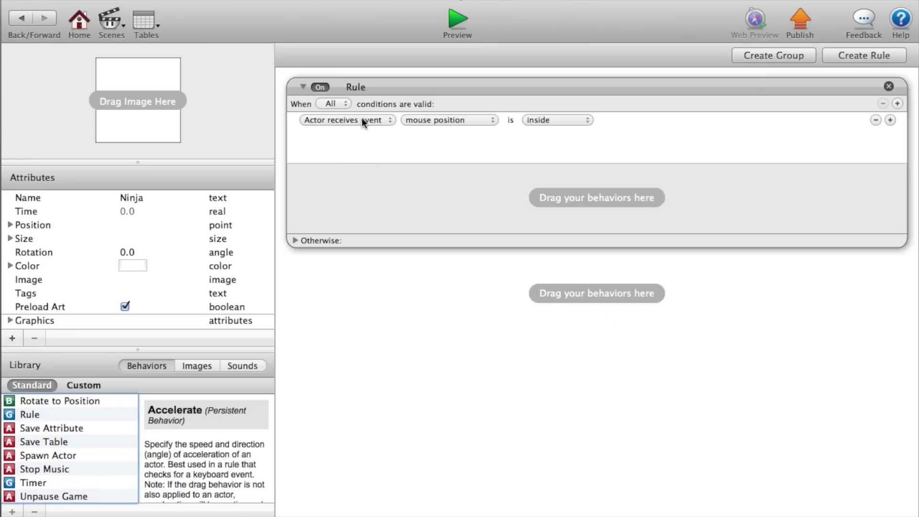
pyautogui.click(438, 123)
pyautogui.click(456, 140)
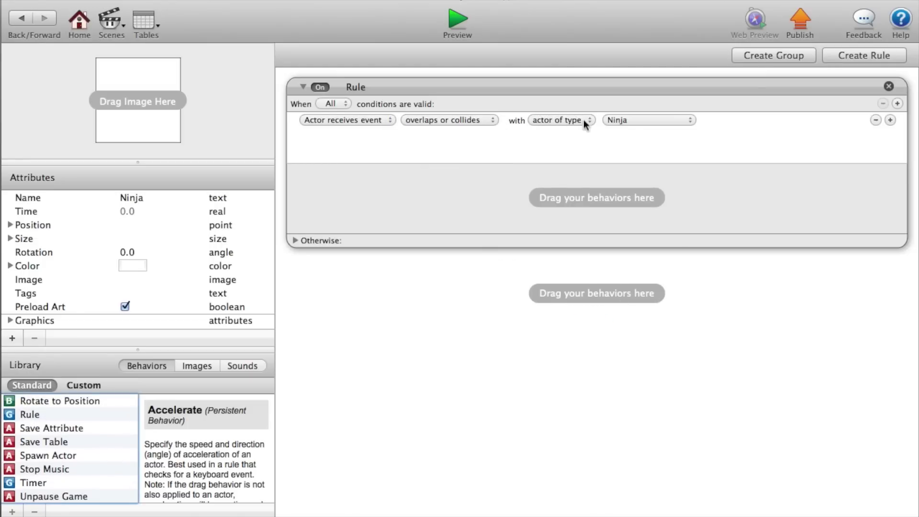
pyautogui.click(636, 122)
pyautogui.click(650, 136)
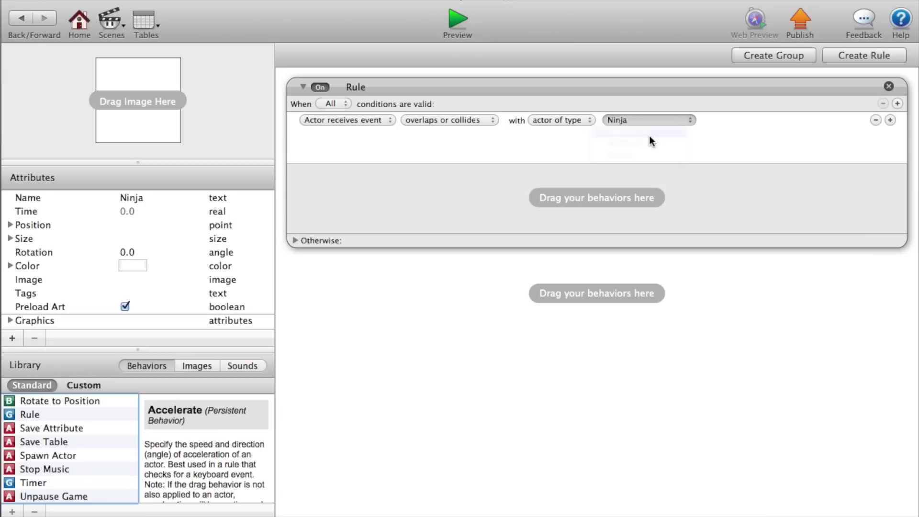
pyautogui.scroll(5, 68, 452)
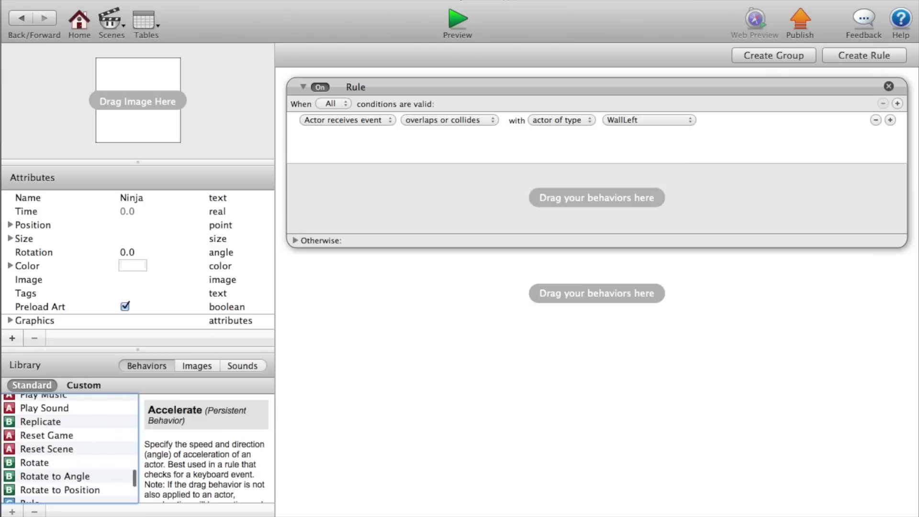
pyautogui.scroll(20, 65, 474)
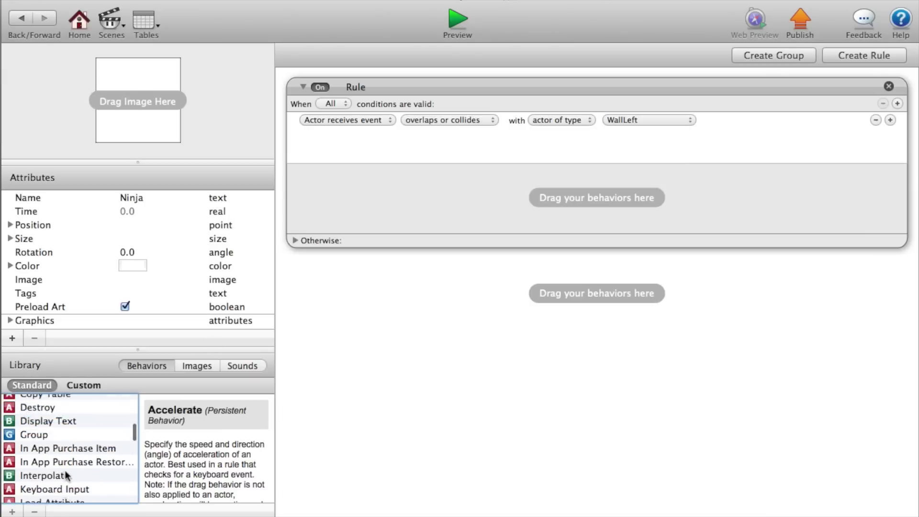
pyautogui.scroll(5, 65, 474)
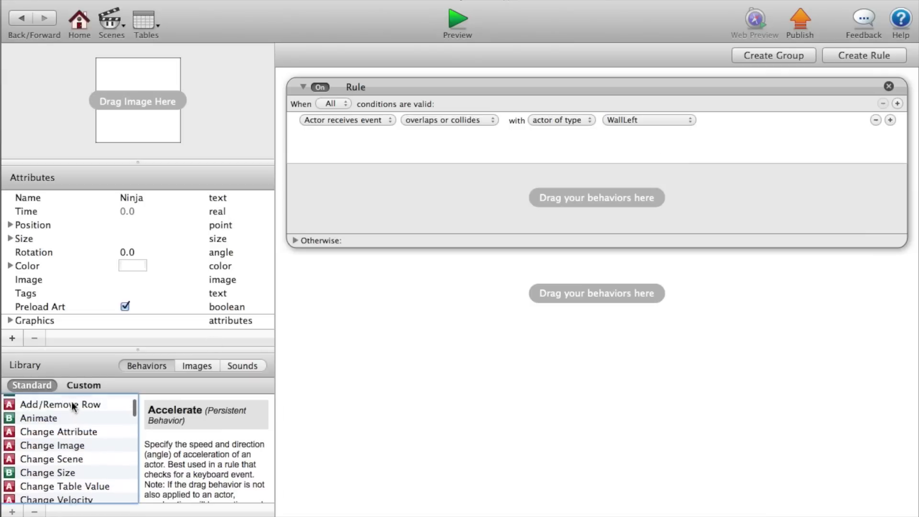
# - Add a Change Attribute to that rule setting game.TouchingWallLeft to true
pyautogui.moveTo(63, 438); pyautogui.dragTo(421, 199)
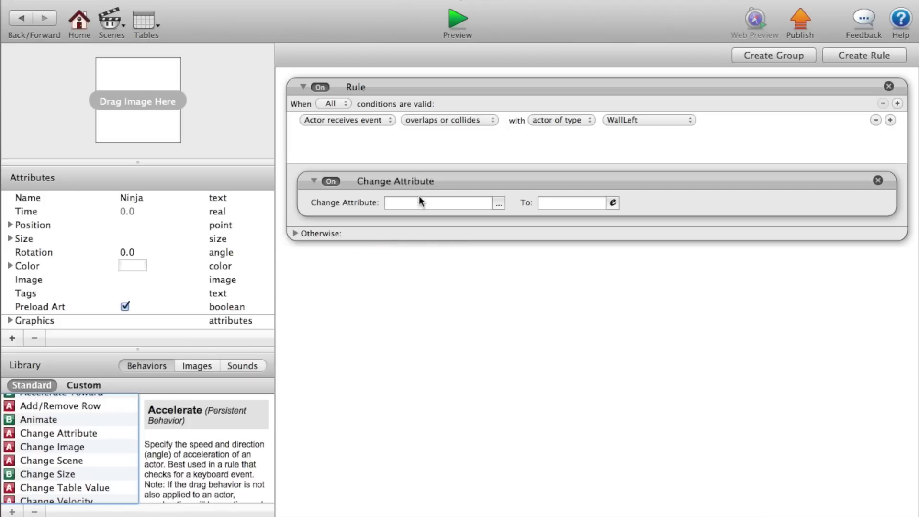
pyautogui.click(498, 204)
pyautogui.click(515, 218)
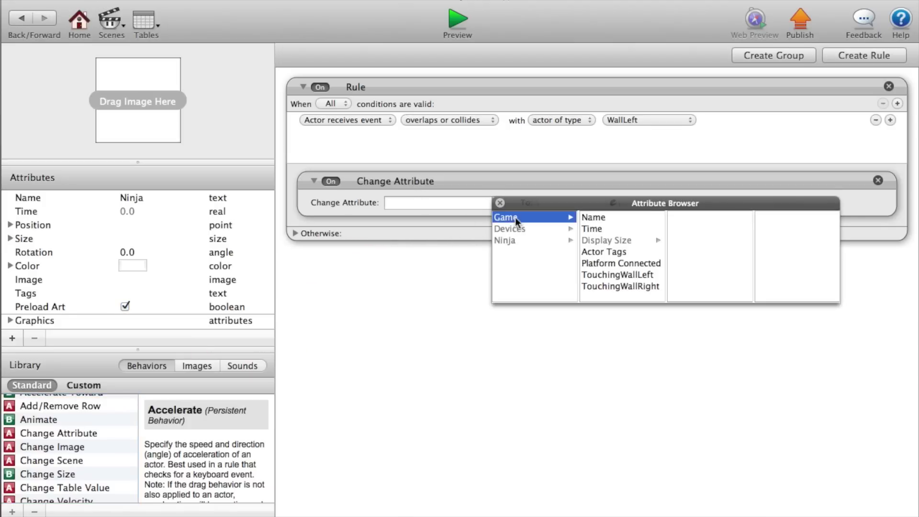
pyautogui.click(601, 277)
pyautogui.click(586, 201)
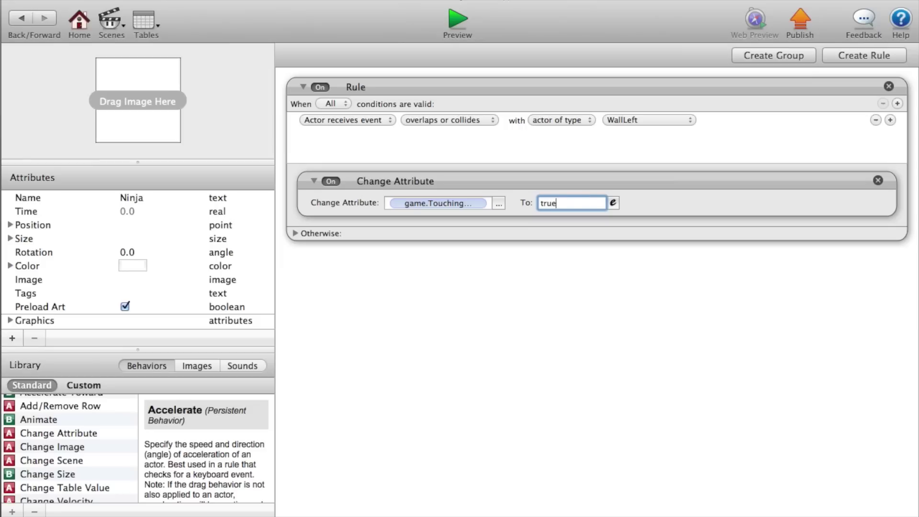
pyautogui.write('true')
pyautogui.press('Return')
# - Duplicate that behavior and make the copy set game.TouchingWallRight to false
pyautogui.click(365, 181)
pyautogui.press('super+d')
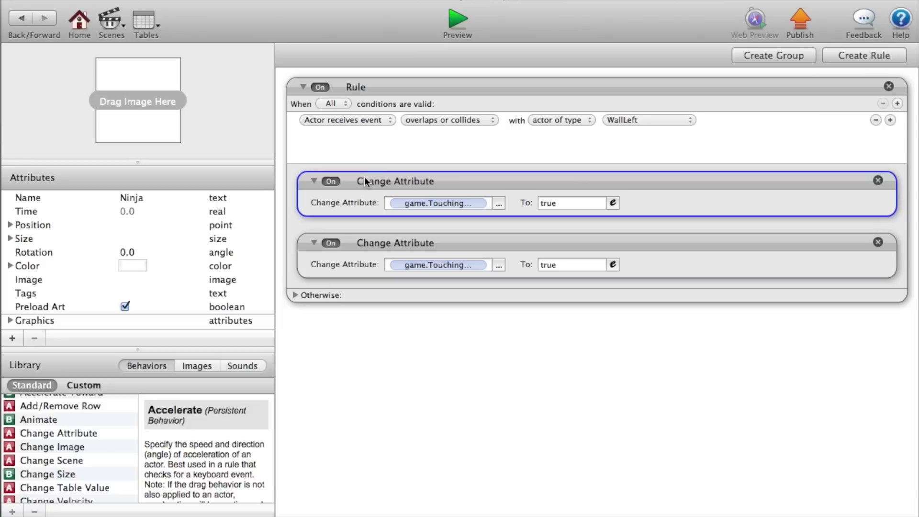
pyautogui.click(498, 265)
pyautogui.click(513, 281)
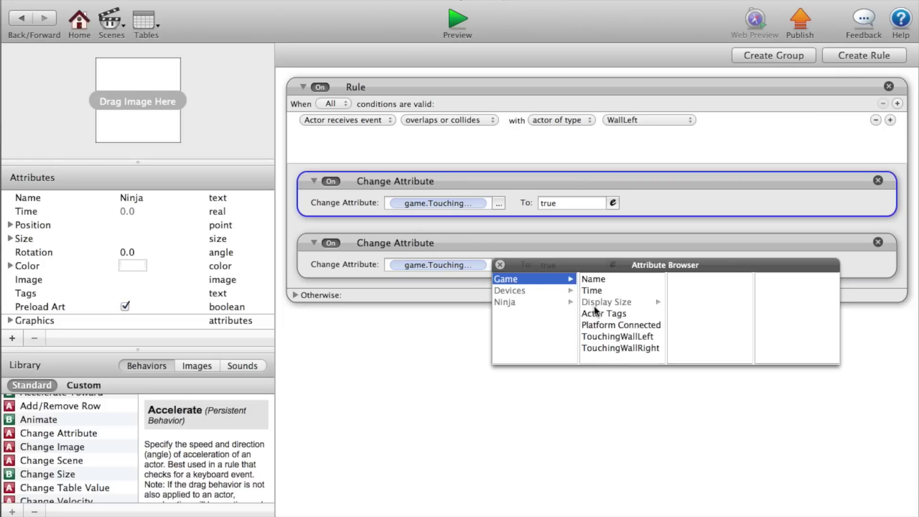
pyautogui.click(639, 350)
pyautogui.doubleClick(577, 270)
pyautogui.write('false')
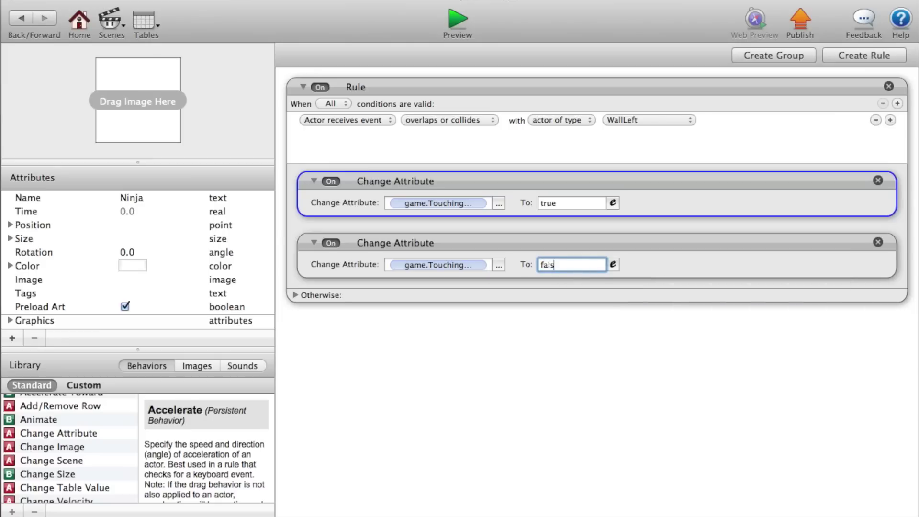
pyautogui.click(580, 94)
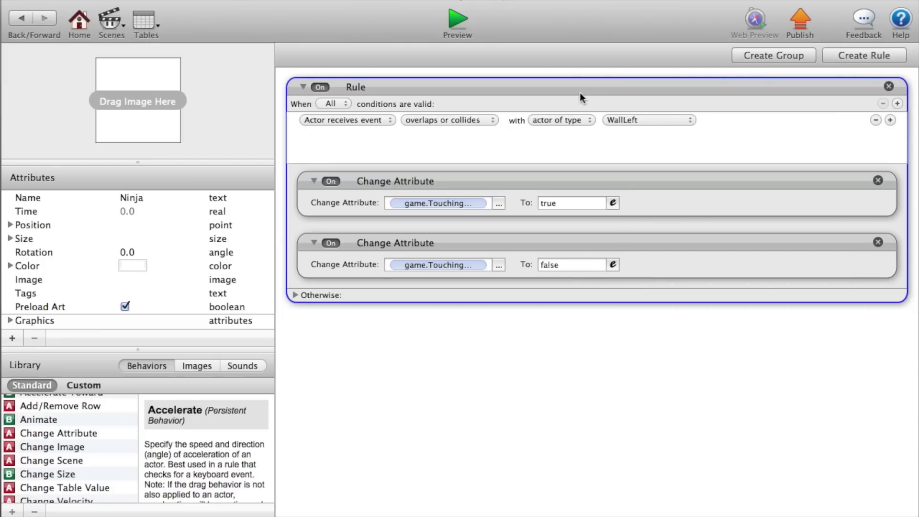
# - Duplicate the WallLeft rule, switch it to WallRight, and set TouchingWallLeft false, TouchingWallRight true
pyautogui.press('super+d')
pyautogui.scroll(-3, 553, 279)
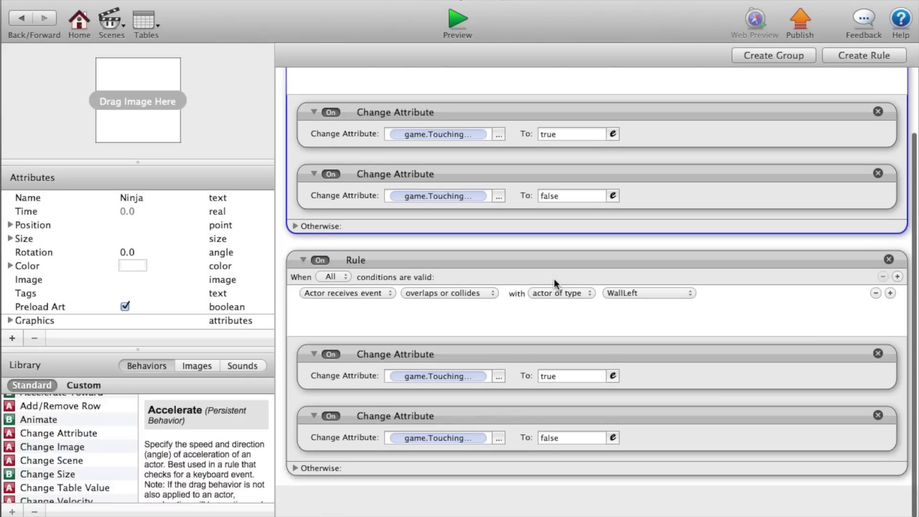
pyautogui.click(622, 328)
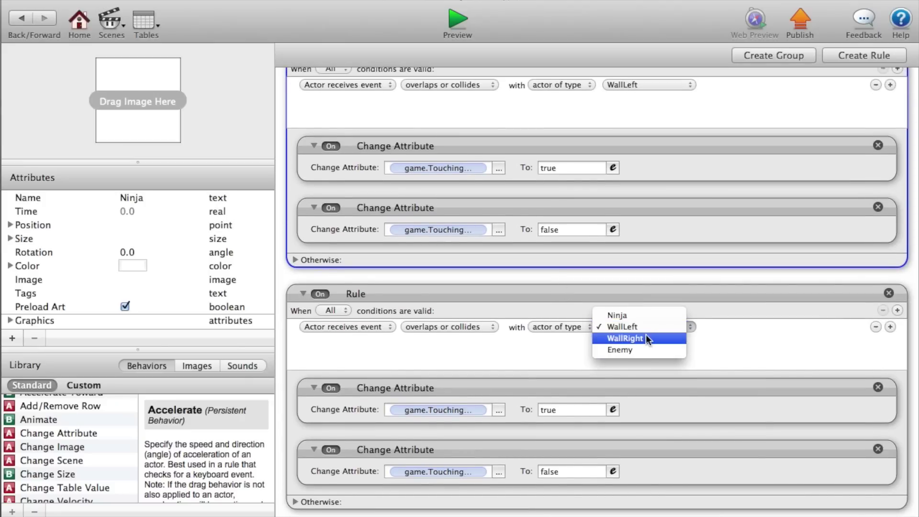
pyautogui.click(636, 338)
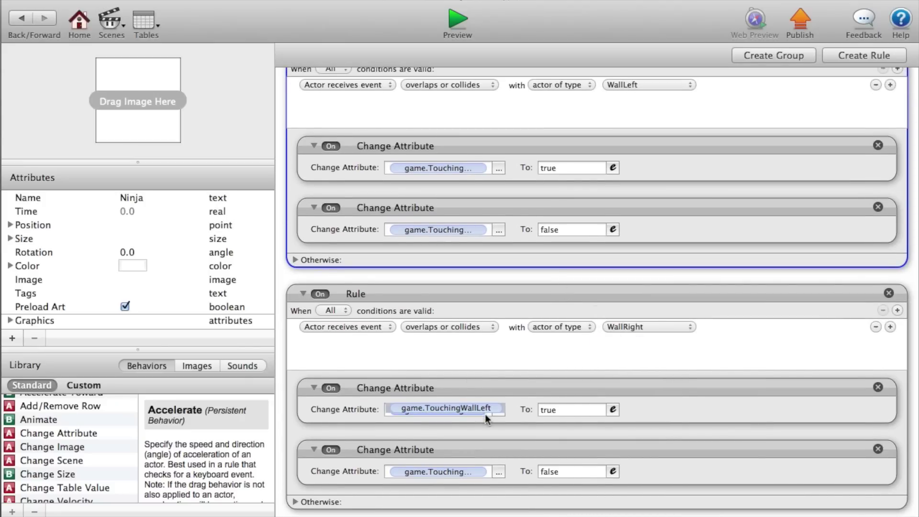
pyautogui.click(580, 411)
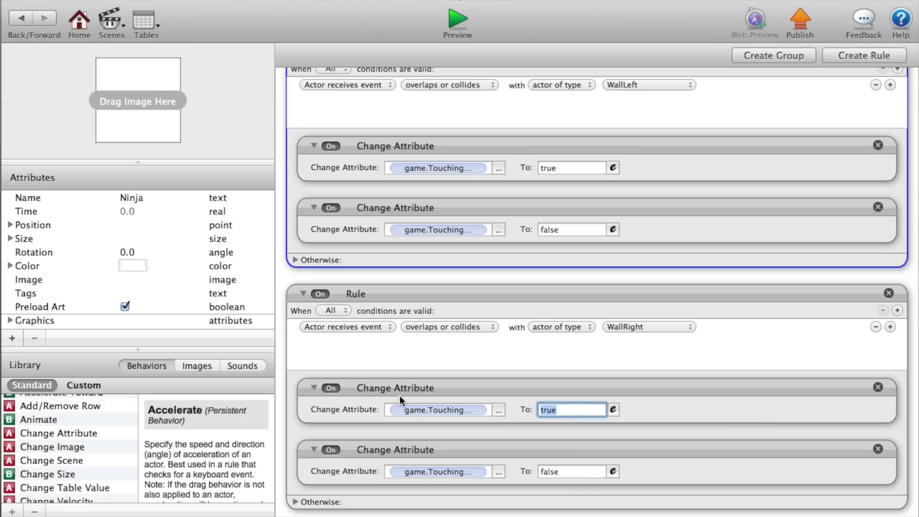
pyautogui.write('false')
pyautogui.press('Return')
pyautogui.click(591, 470)
pyautogui.write('tr')
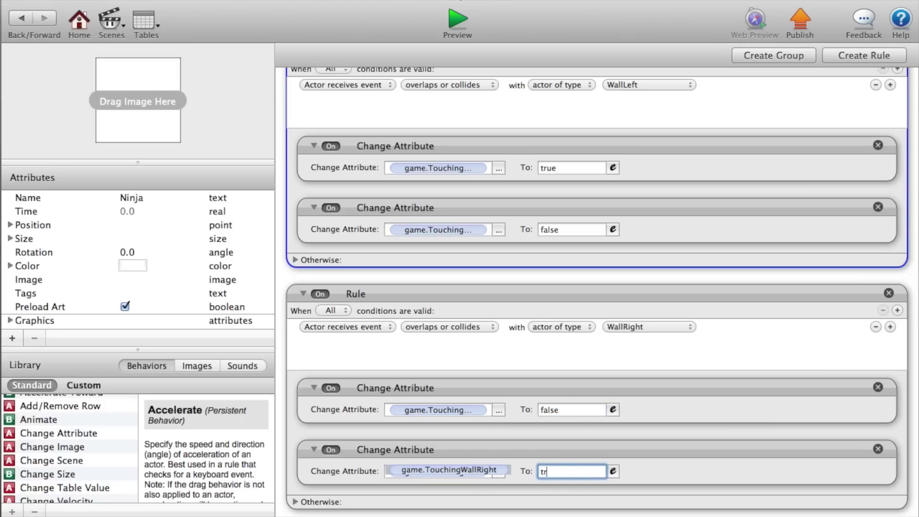
pyautogui.write('ue')
pyautogui.press('Return')
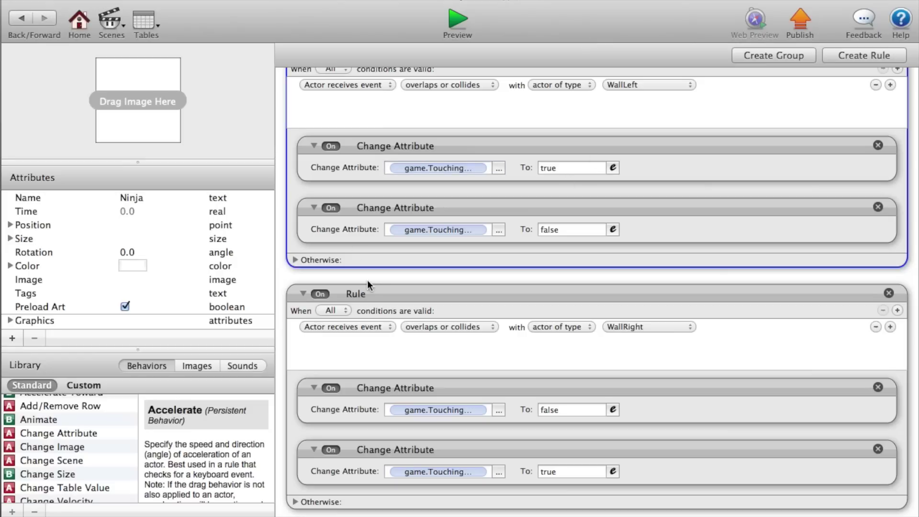
pyautogui.scroll(-10, 88, 446)
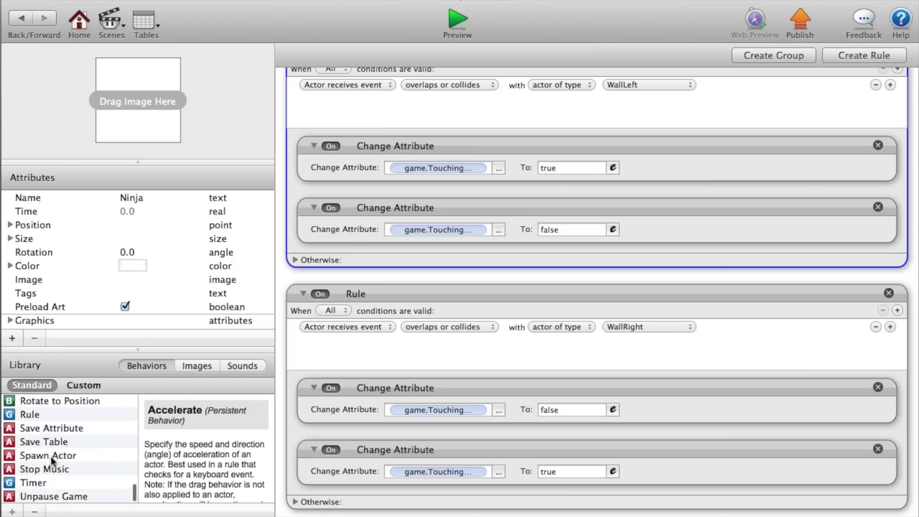
# - Add a new Ninja rule triggered when touch is outside
pyautogui.click(34, 419)
pyautogui.moveTo(35, 421); pyautogui.dragTo(349, 507)
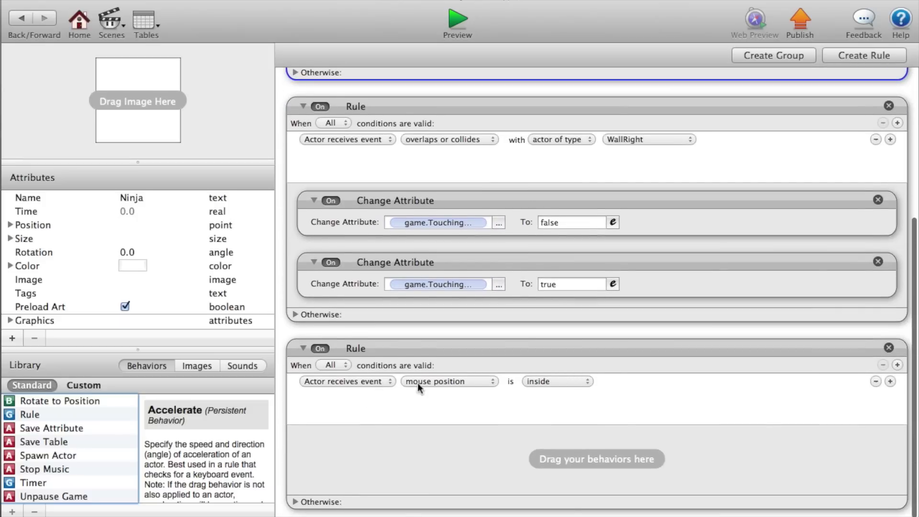
pyautogui.click(454, 380)
pyautogui.click(449, 394)
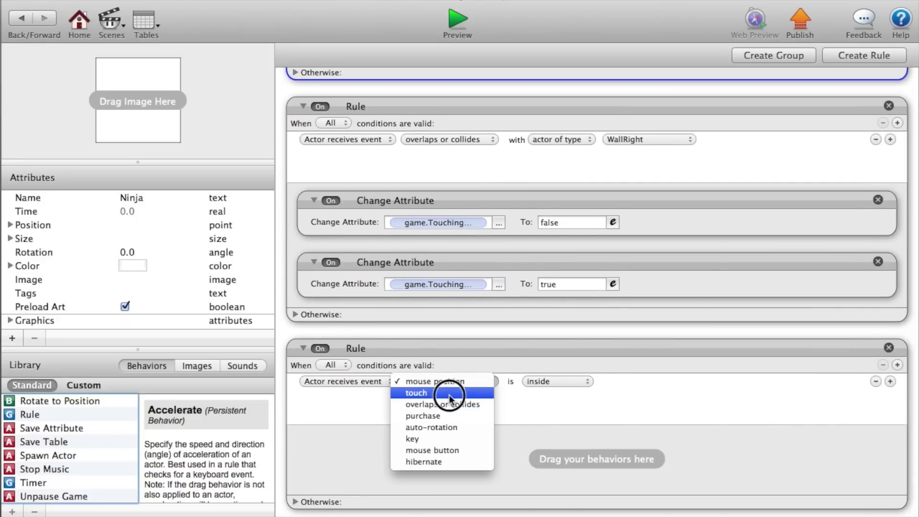
pyautogui.click(562, 380)
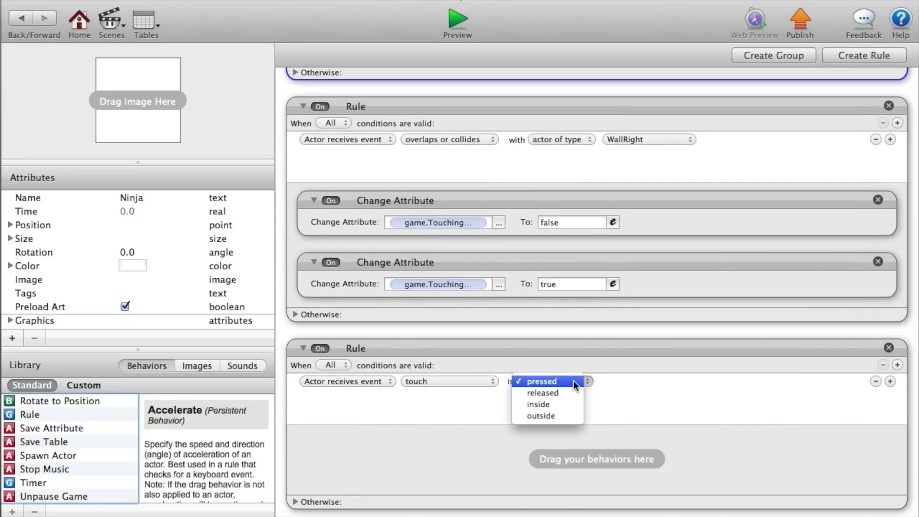
pyautogui.click(557, 419)
pyautogui.scroll(10, 88, 462)
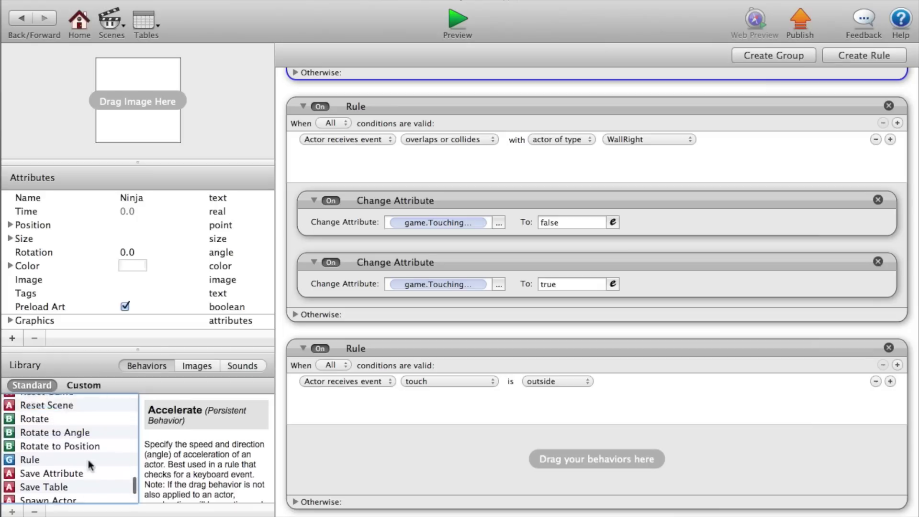
pyautogui.scroll(5, 87, 459)
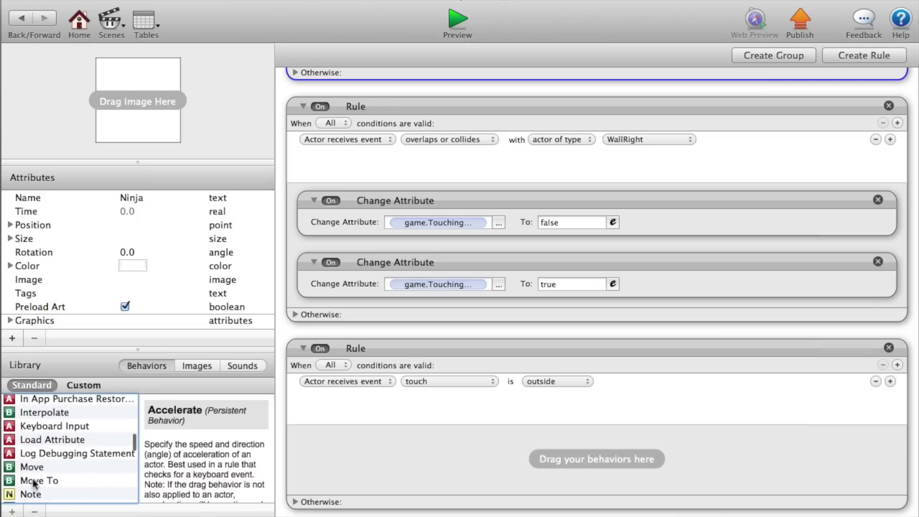
# - Add a Move To behavior to the touch rule with Position X 255
pyautogui.moveTo(34, 481); pyautogui.dragTo(412, 450)
pyautogui.click(388, 468)
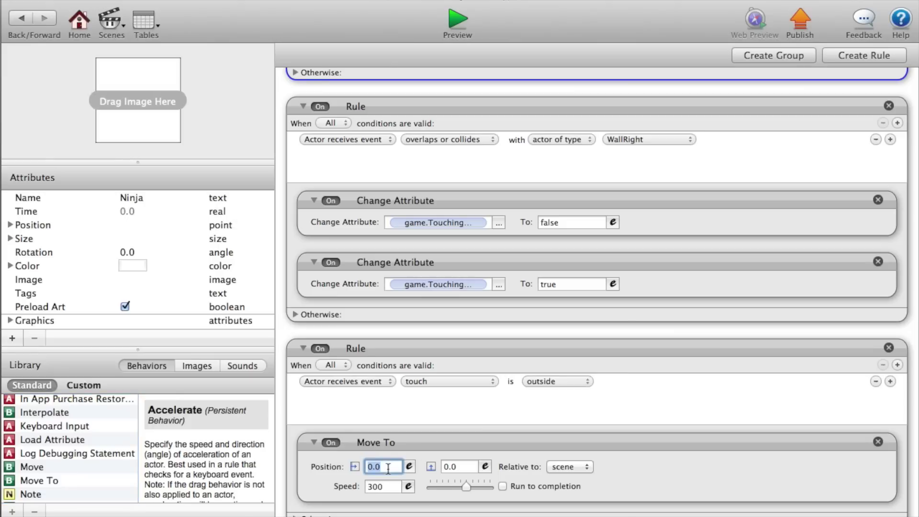
pyautogui.press('Return')
pyautogui.scroll(-3, 279, 392)
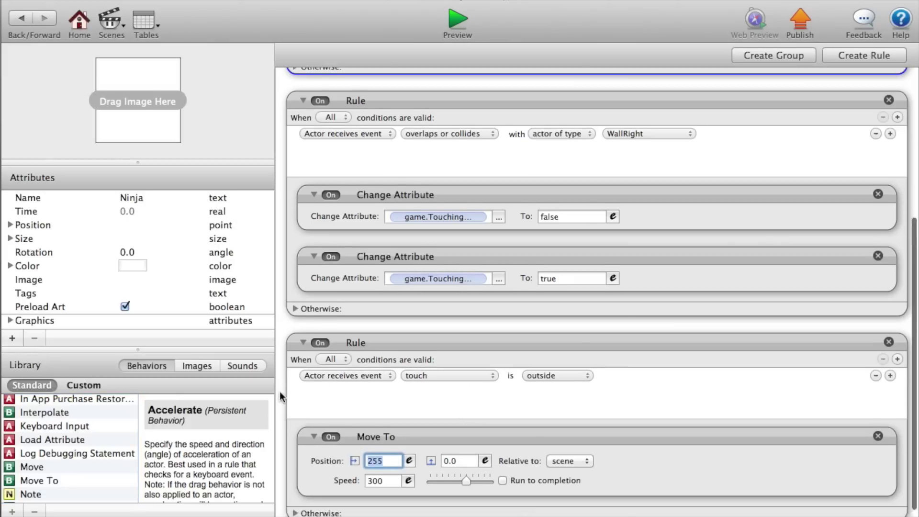
pyautogui.scroll(3, 38, 481)
pyautogui.scroll(-10, 33, 455)
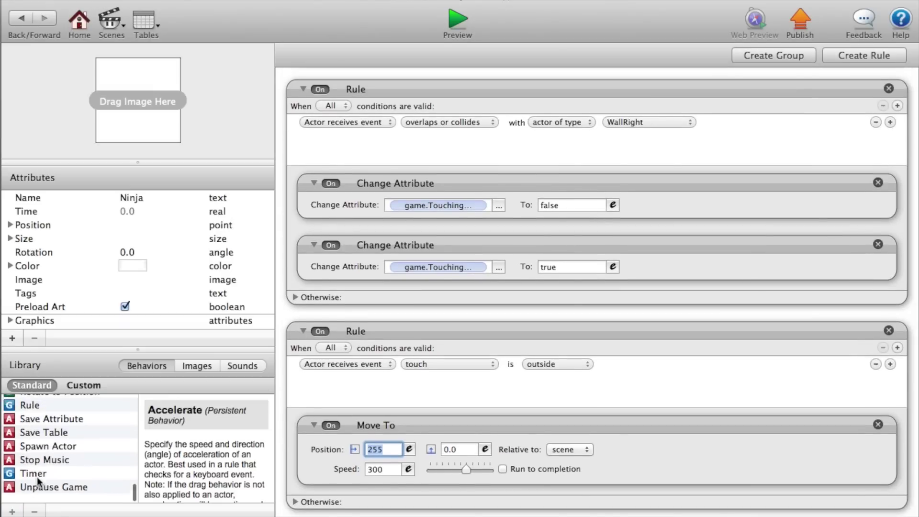
# - Nest a rule checking game.TouchingWallLeft is true inside the touch rule, and move the Move To into it
pyautogui.moveTo(30, 415); pyautogui.dragTo(395, 427)
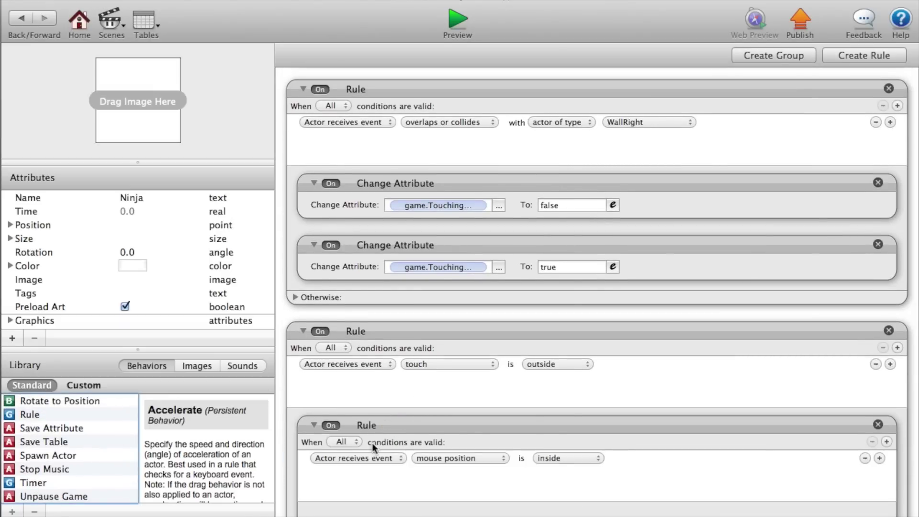
pyautogui.scroll(-5, 292, 417)
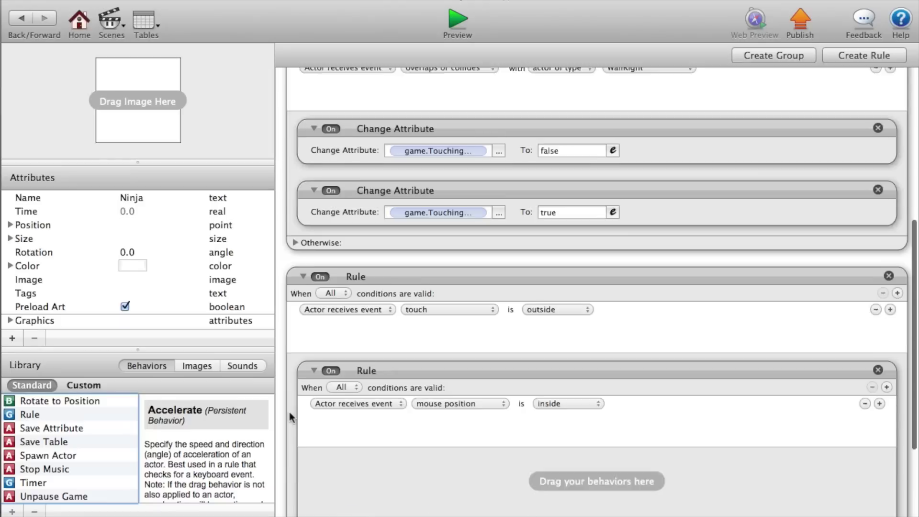
pyautogui.scroll(-6, 290, 418)
pyautogui.click(372, 271)
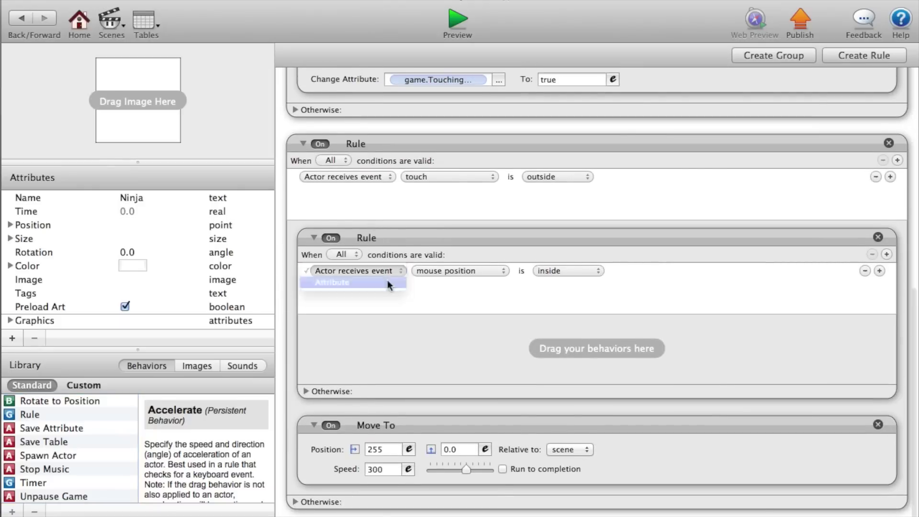
pyautogui.click(387, 283)
pyautogui.click(504, 271)
pyautogui.click(525, 286)
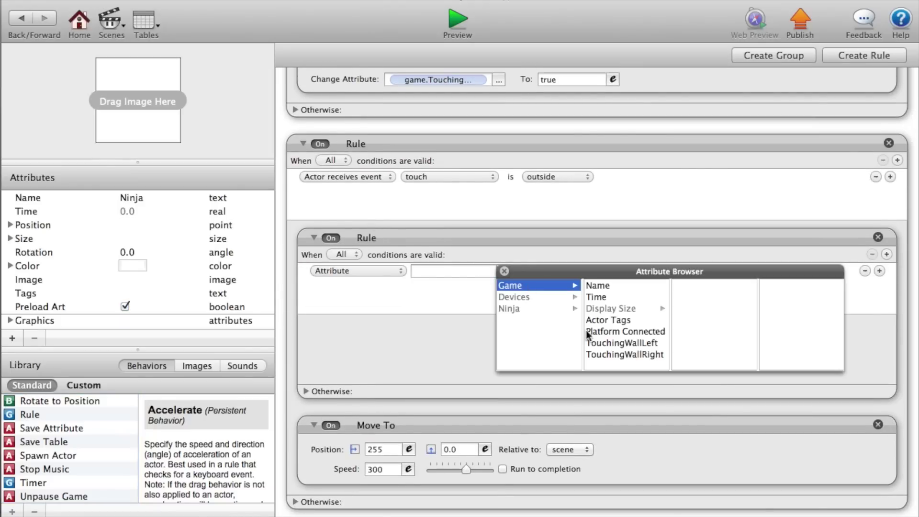
pyautogui.click(593, 340)
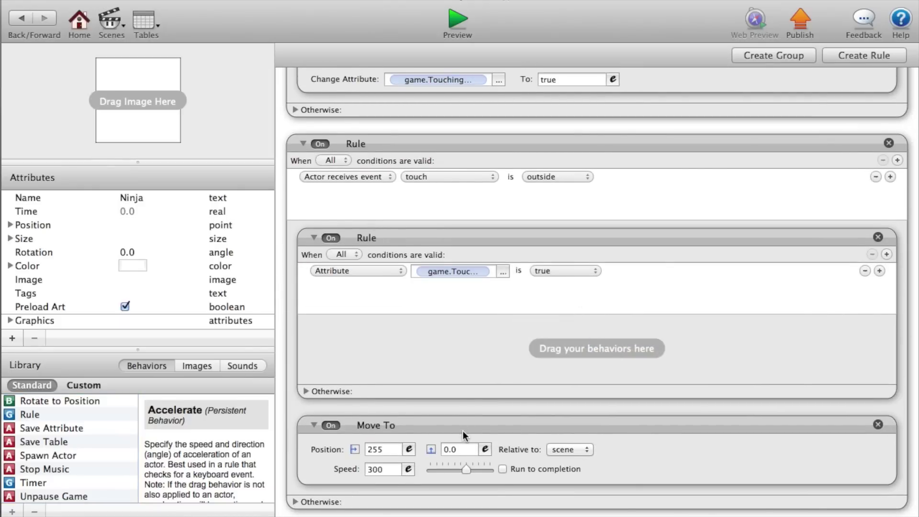
pyautogui.moveTo(464, 431); pyautogui.dragTo(468, 351)
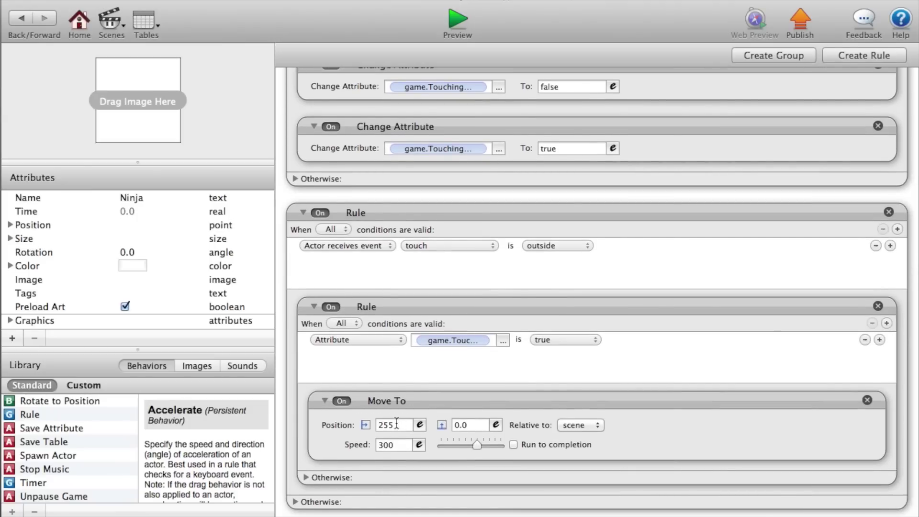
# - Set the Move To Y target to the expression self.Position.Y
pyautogui.click(471, 424)
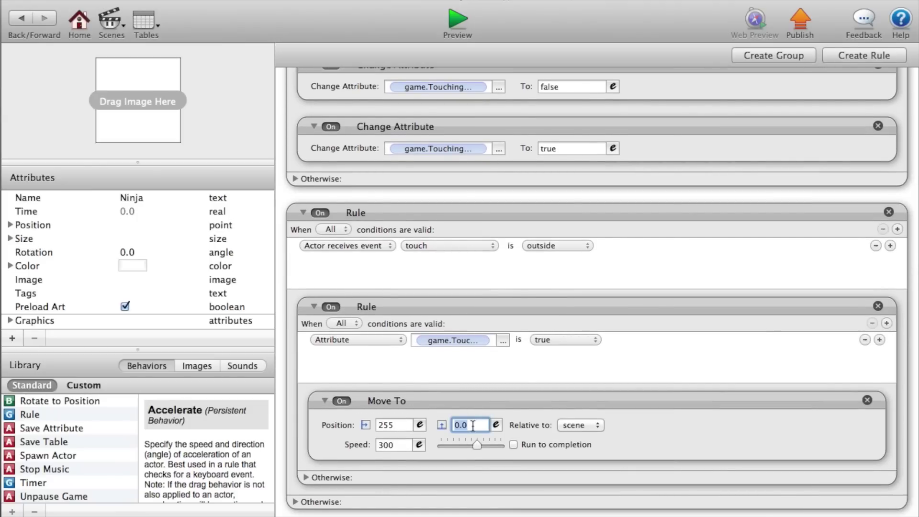
pyautogui.click(496, 428)
pyautogui.click(462, 446)
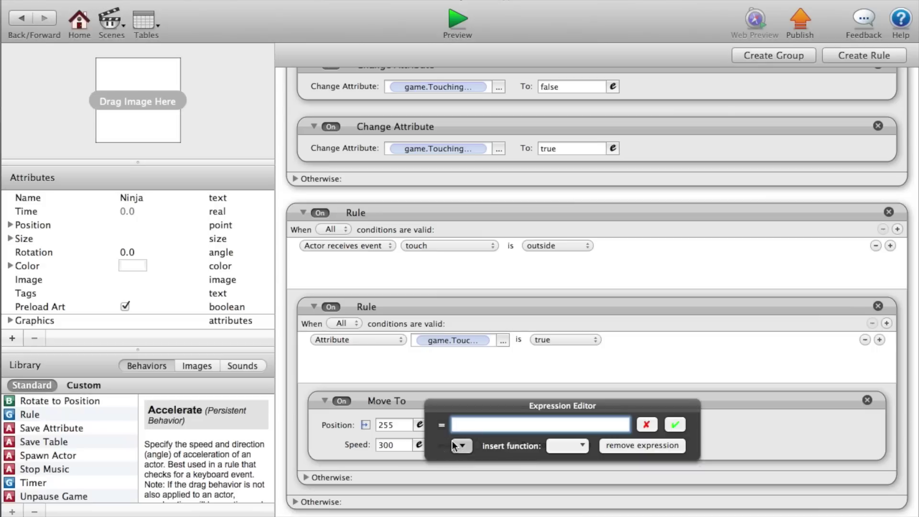
pyautogui.click(464, 467)
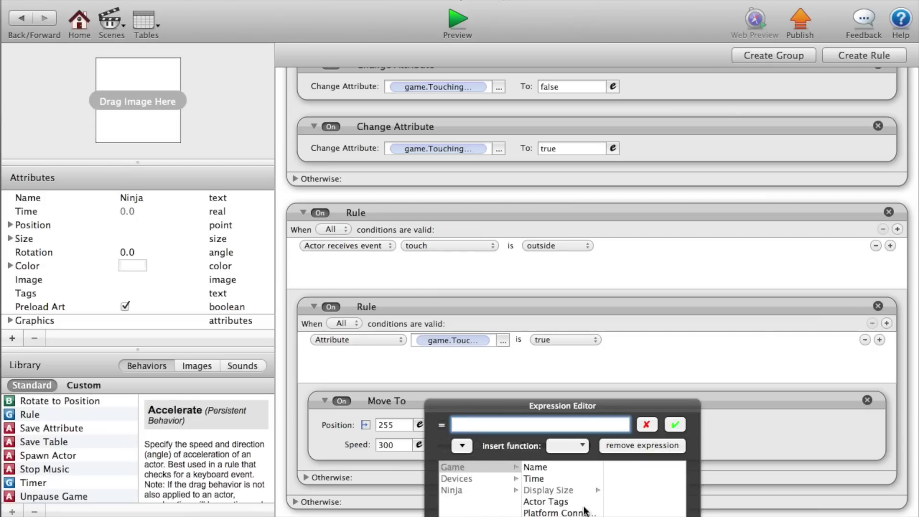
pyautogui.moveTo(573, 403); pyautogui.dragTo(683, 220)
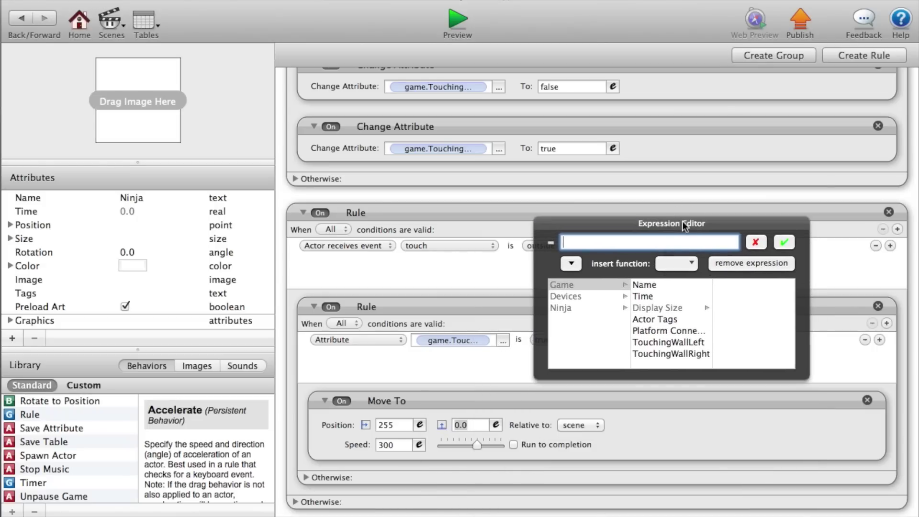
pyautogui.click(567, 308)
pyautogui.click(650, 309)
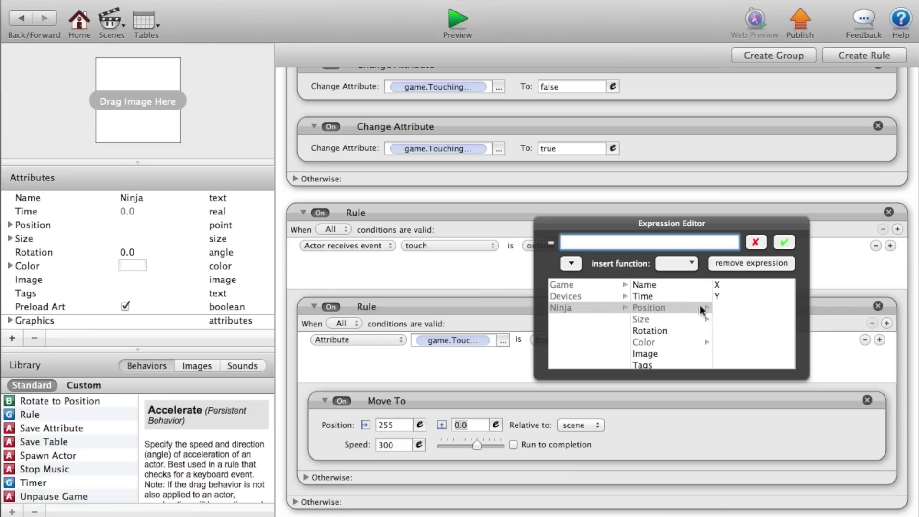
pyautogui.click(724, 297)
pyautogui.click(784, 243)
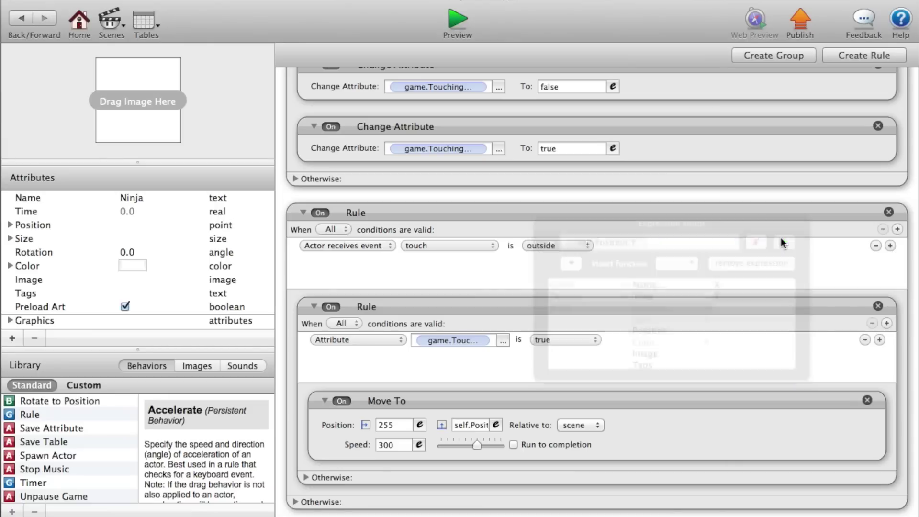
pyautogui.click(504, 307)
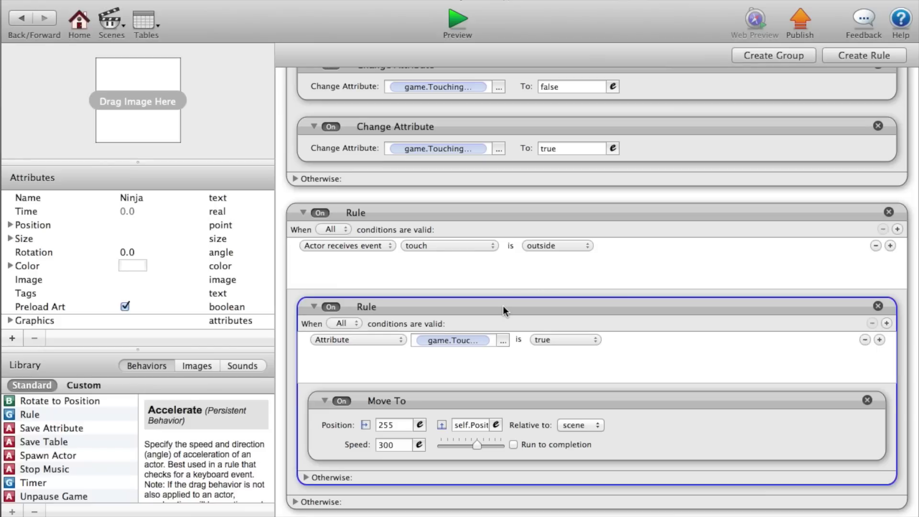
# - Duplicate the inner move rule, conditioning the copy on game.TouchingWallRight with X target 65
pyautogui.click(448, 216)
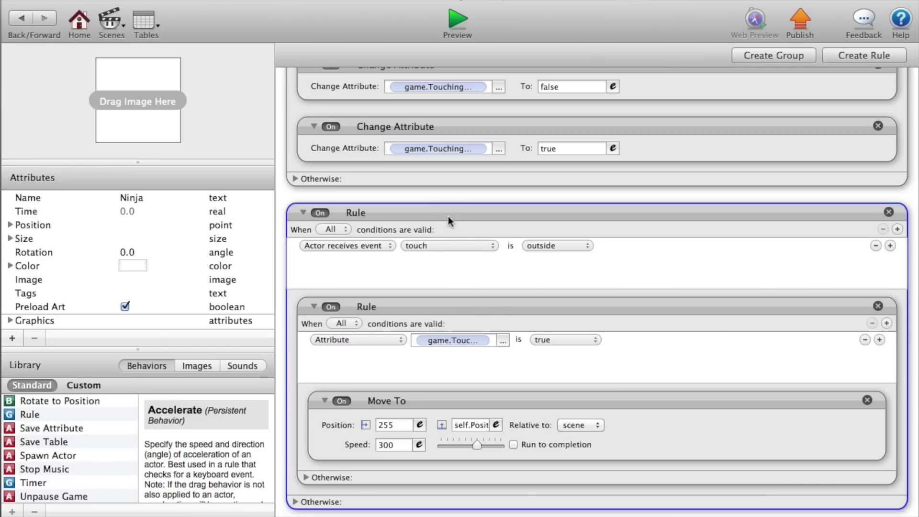
pyautogui.click(447, 316)
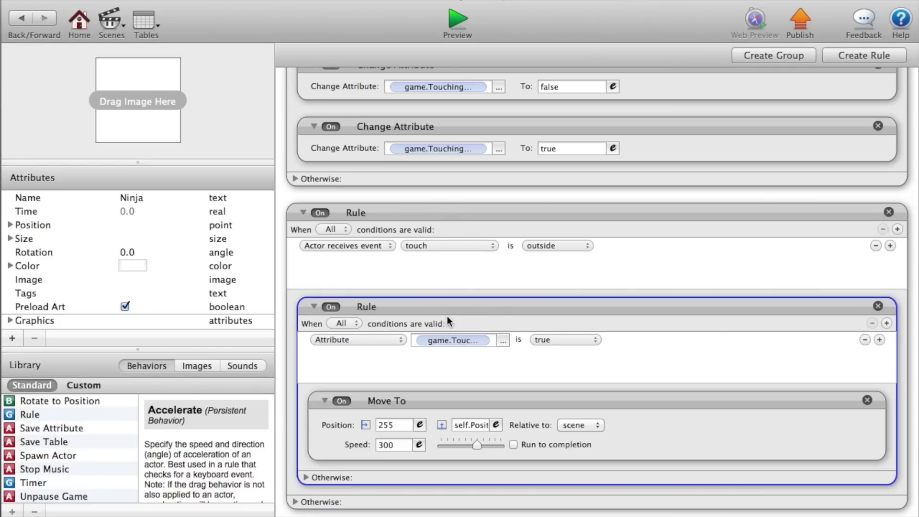
pyautogui.press('super+d')
pyautogui.scroll(-5, 447, 316)
pyautogui.click(502, 340)
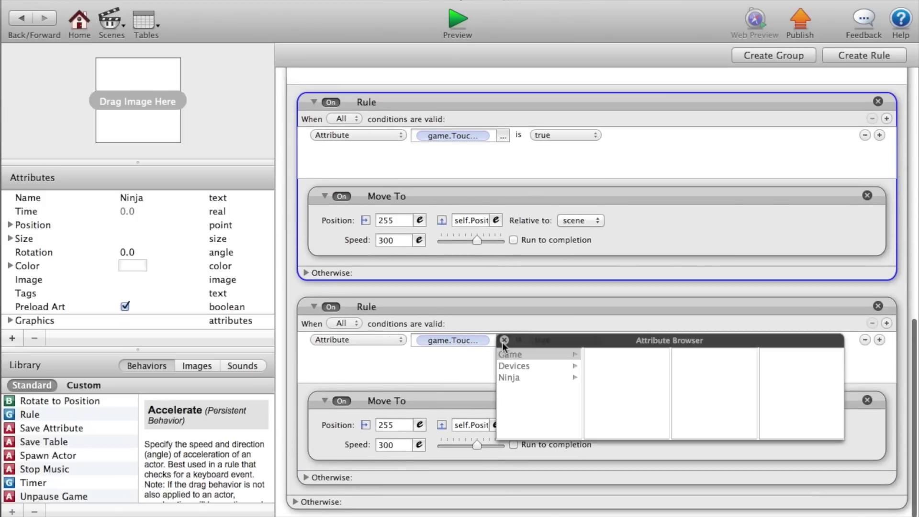
pyautogui.click(512, 355)
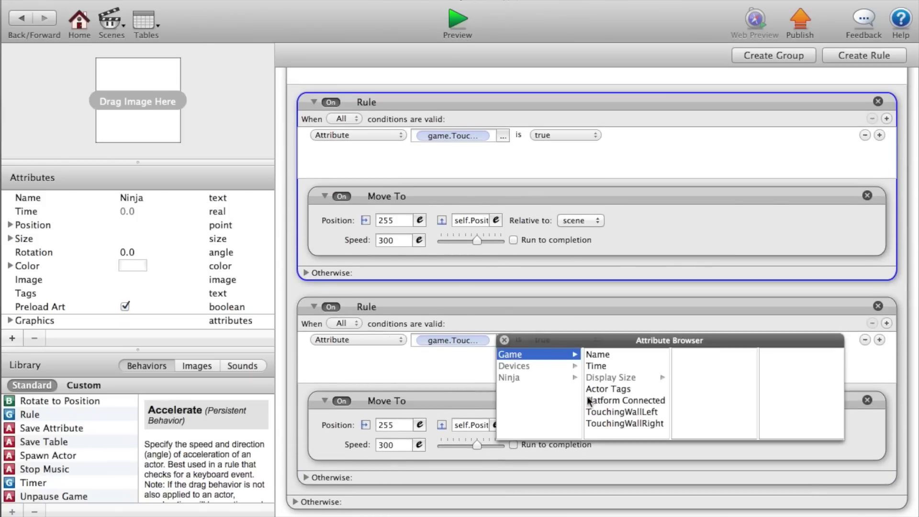
pyautogui.click(648, 424)
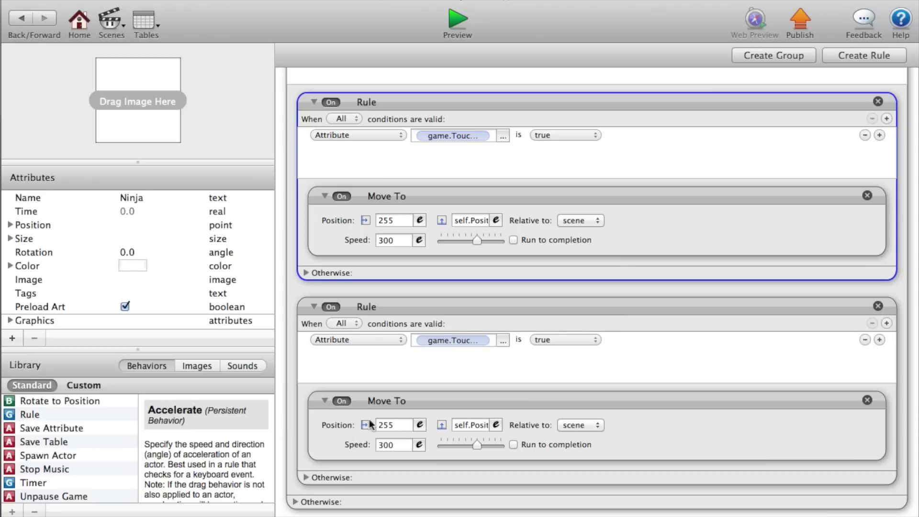
pyautogui.click(386, 425)
pyautogui.write('65')
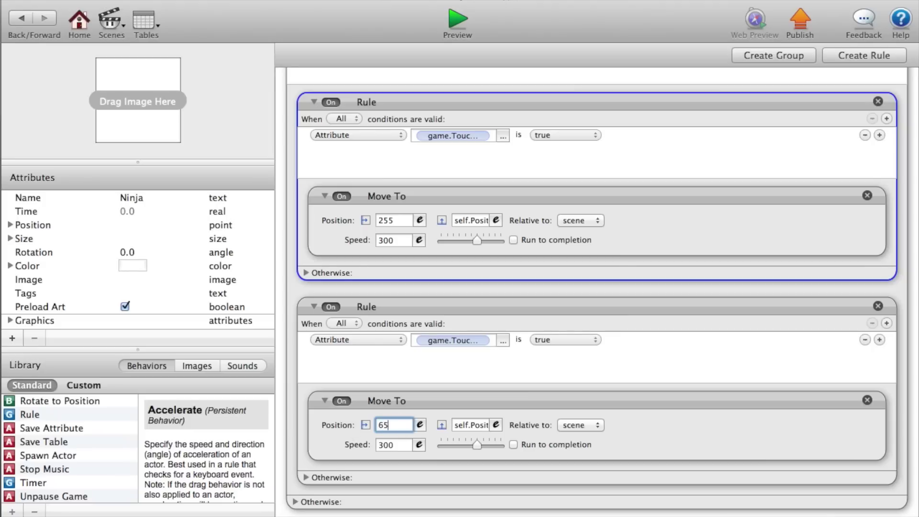
pyautogui.press('Return')
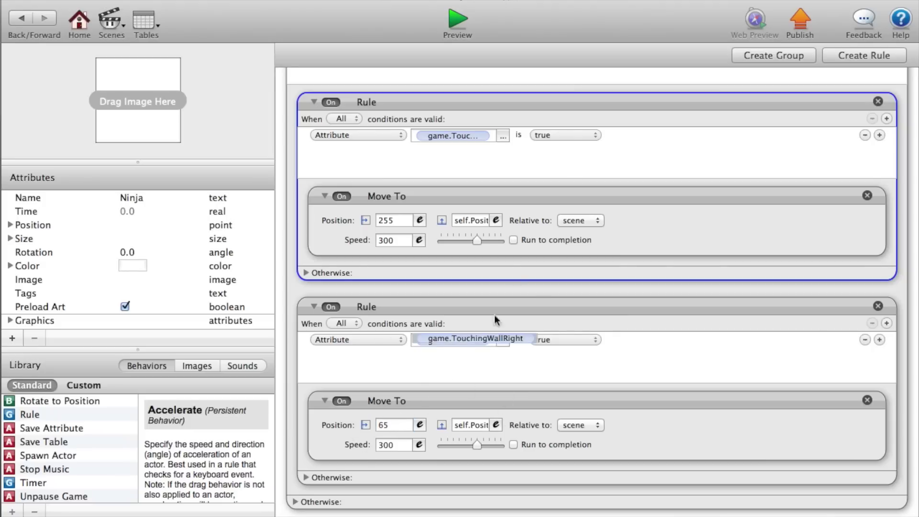
# - Resize the Ninja to 50×50 and place it on the left side of the scene
pyautogui.click(10, 238)
pyautogui.click(147, 250)
pyautogui.click(147, 250)
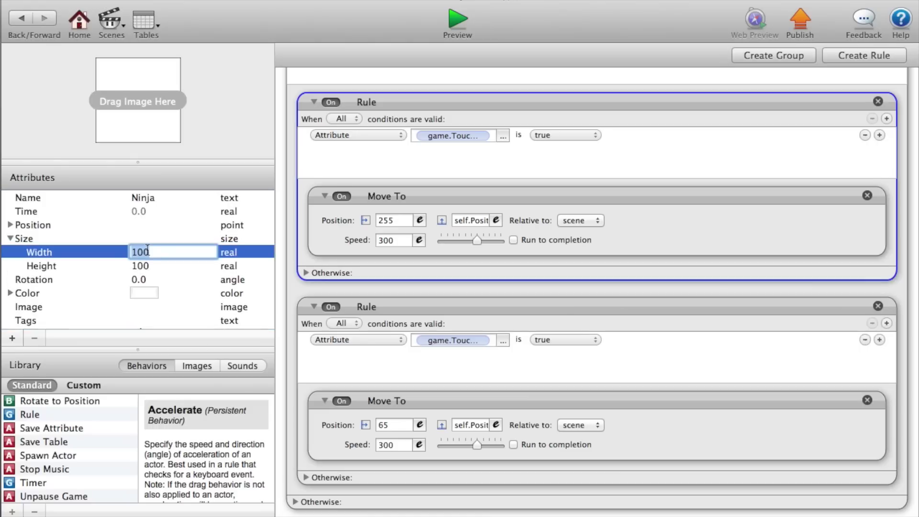
pyautogui.write('50')
pyautogui.press('Tab')
pyautogui.write('50')
pyautogui.press('Tab')
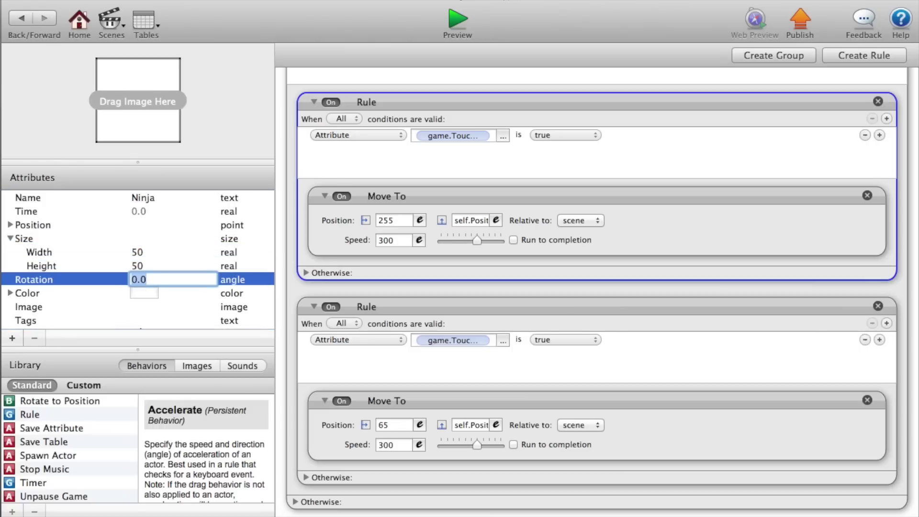
pyautogui.click(20, 19)
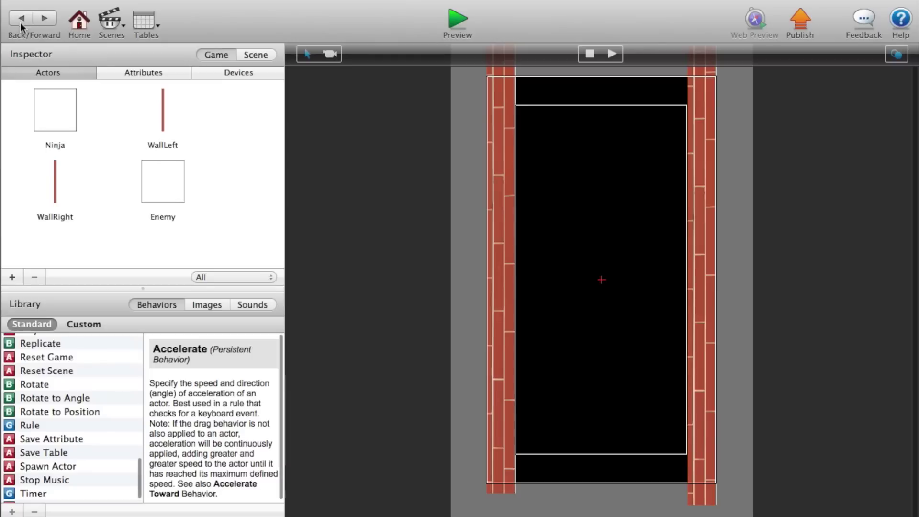
pyautogui.moveTo(56, 127); pyautogui.dragTo(542, 275)
# - Unlock the placed Ninja instance and set its position to X 65, Y 300
pyautogui.doubleClick(541, 273)
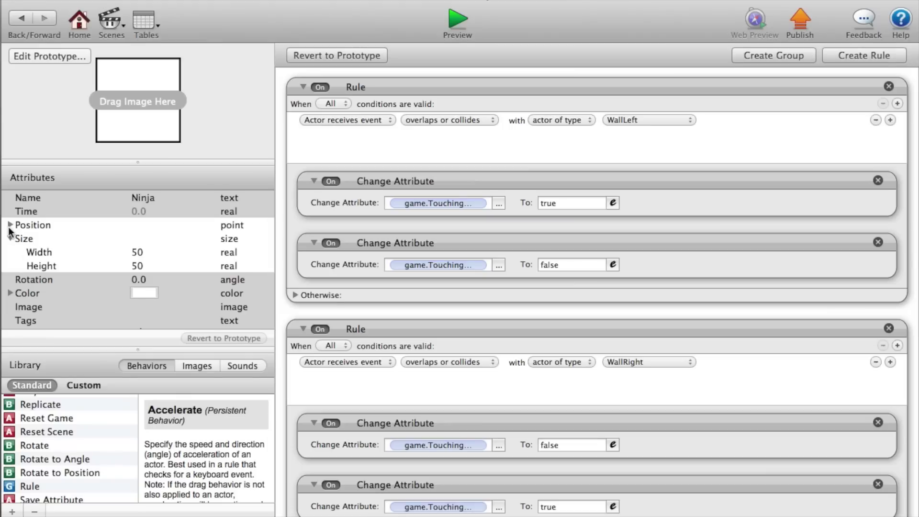
pyautogui.click(10, 224)
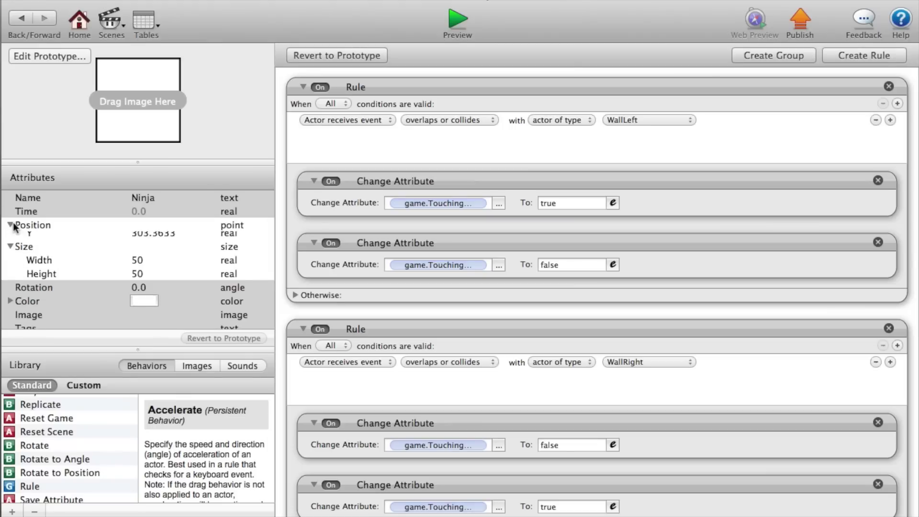
pyautogui.click(136, 238)
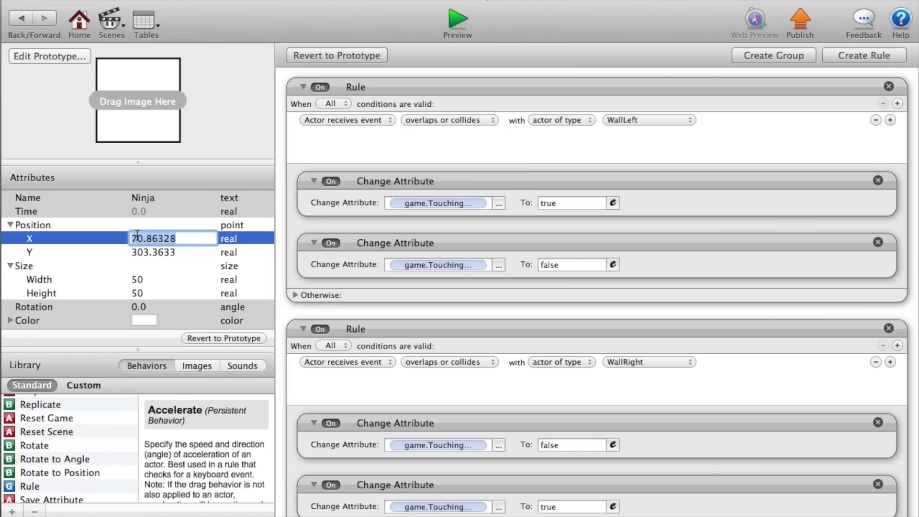
pyautogui.write('65')
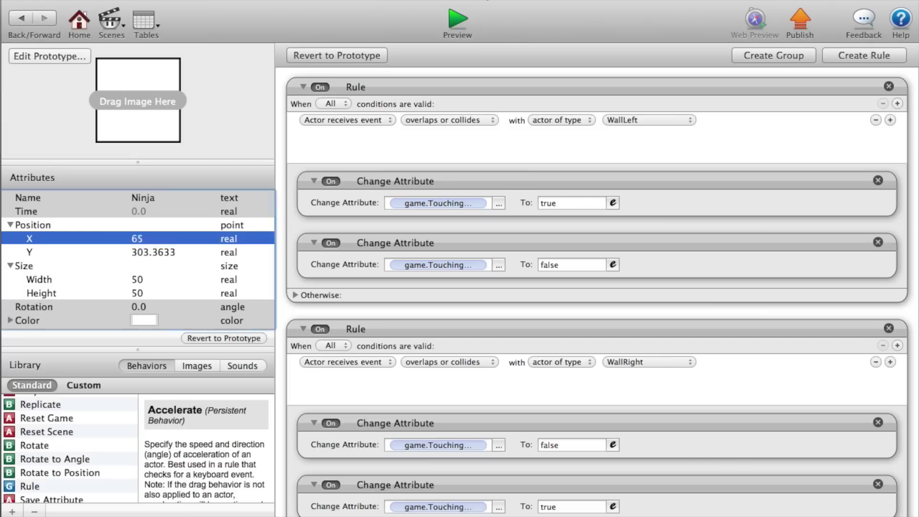
pyautogui.press('Tab')
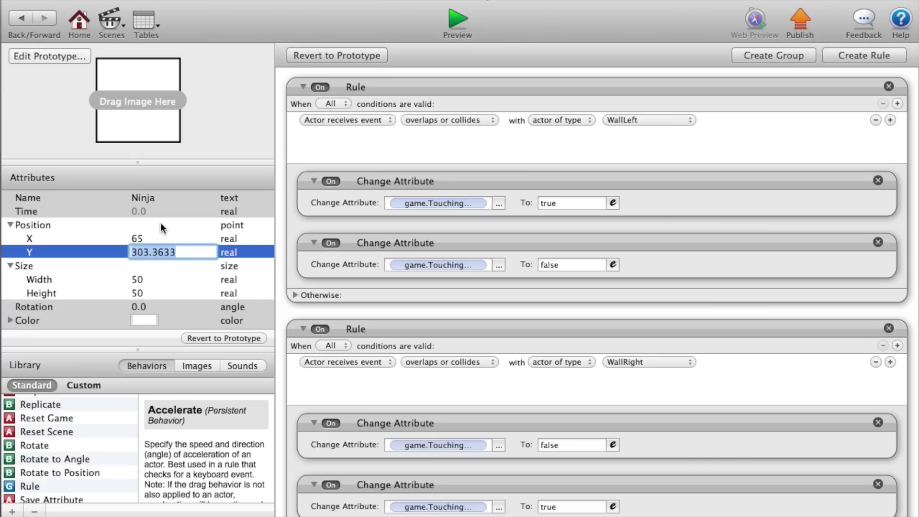
pyautogui.write('300')
pyautogui.press('Tab')
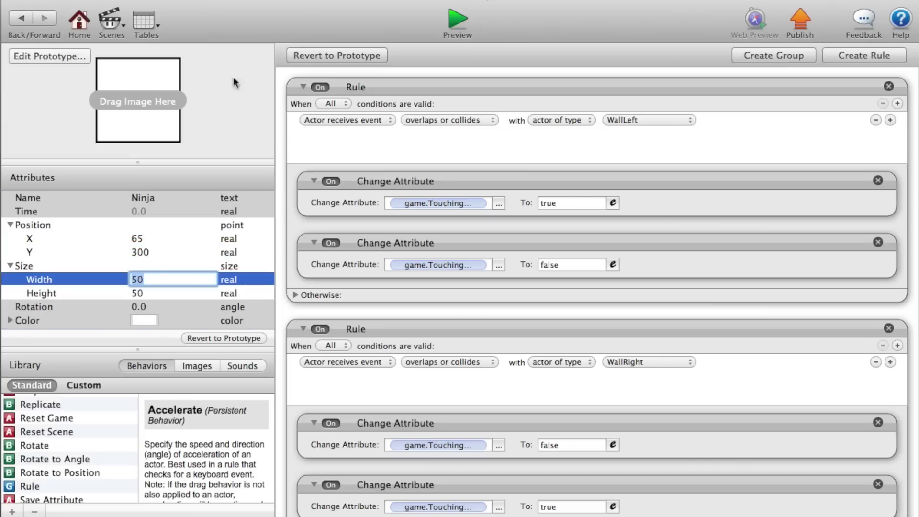
pyautogui.click(21, 18)
# - Preview the game and tap three times to test the Ninja jumping across
pyautogui.click(446, 24)
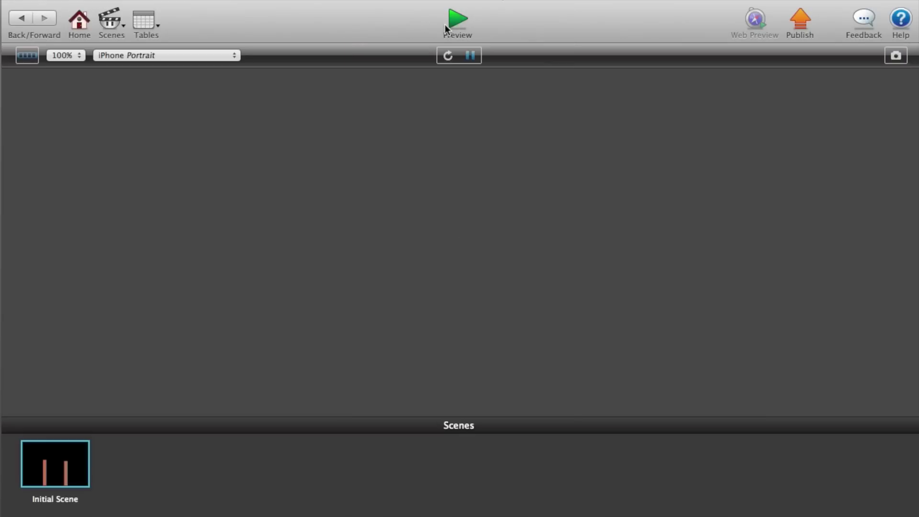
pyautogui.click(463, 241)
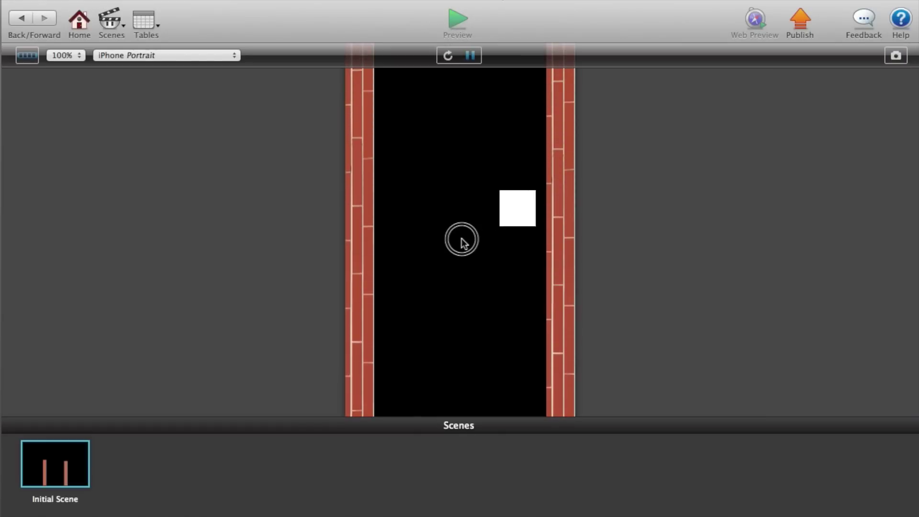
pyautogui.click(462, 241)
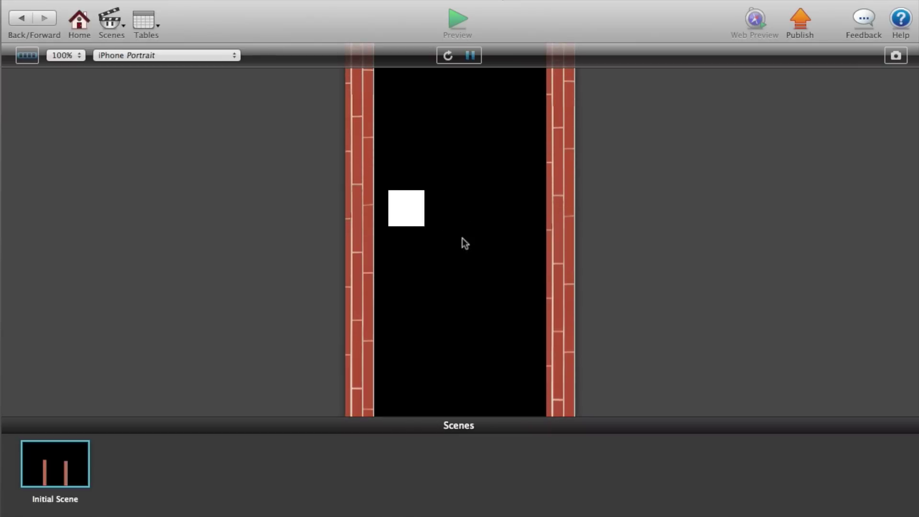
pyautogui.click(462, 241)
pyautogui.click(21, 17)
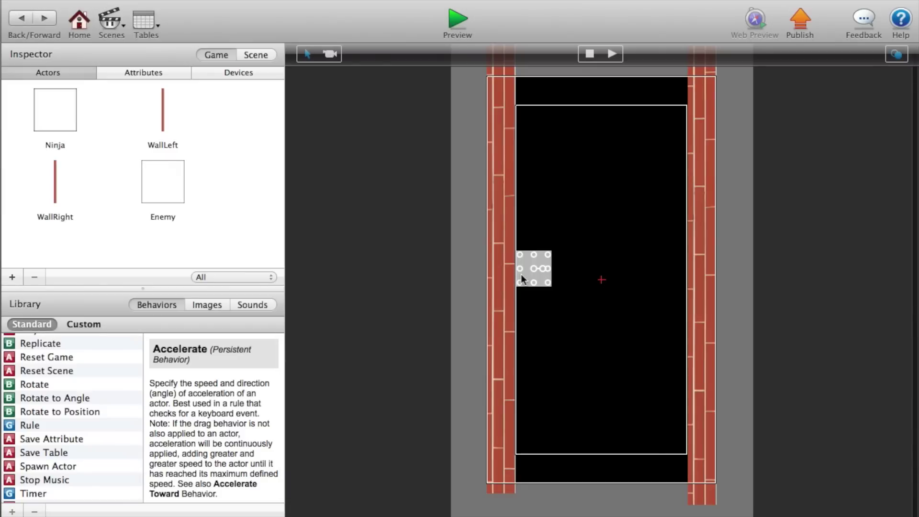
# - Confirm the second Move To's X target of 65 in the Expression Editor, then start a test play
pyautogui.doubleClick(521, 274)
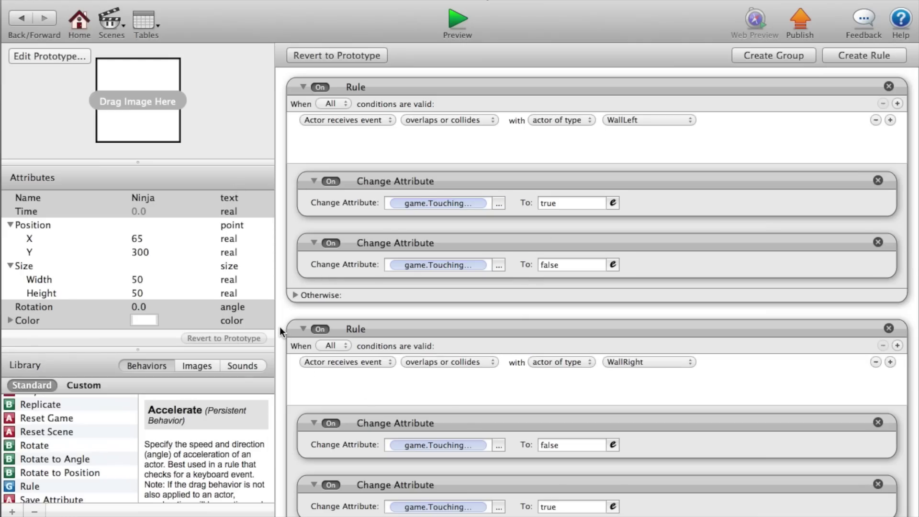
pyautogui.scroll(-15, 281, 325)
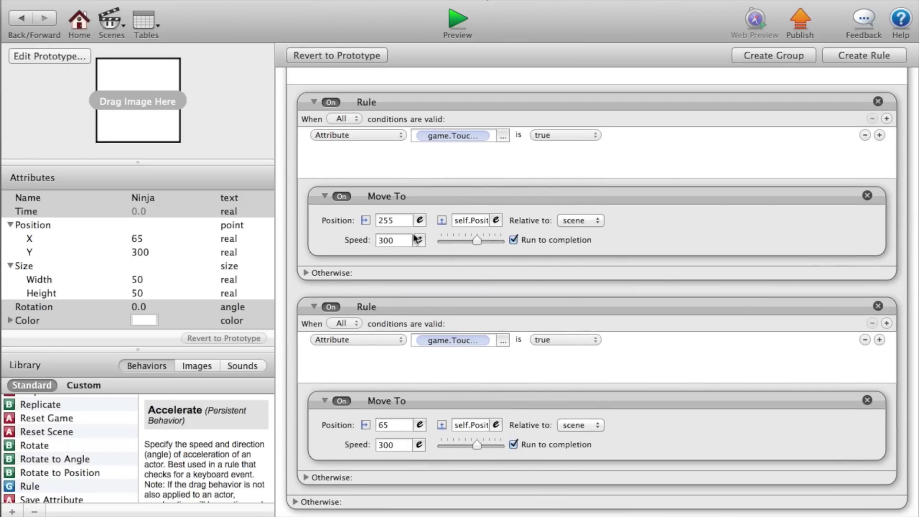
pyautogui.click(424, 425)
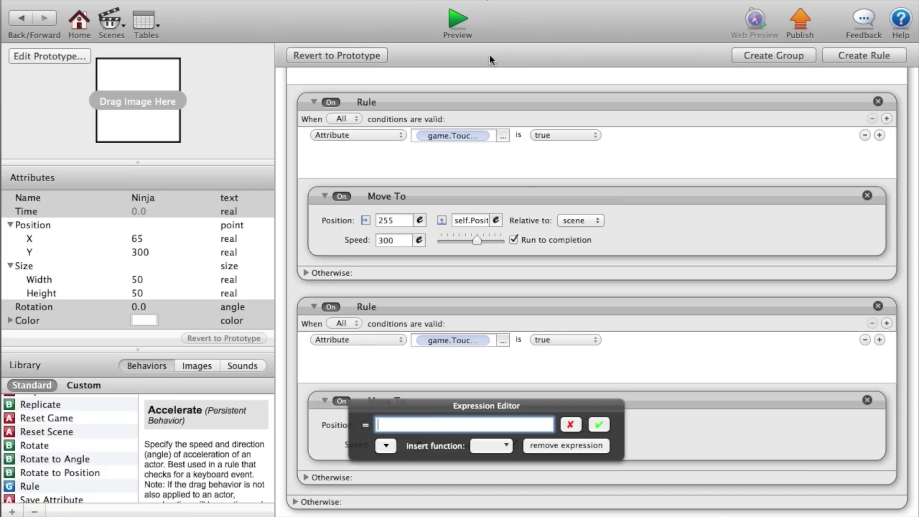
pyautogui.click(571, 424)
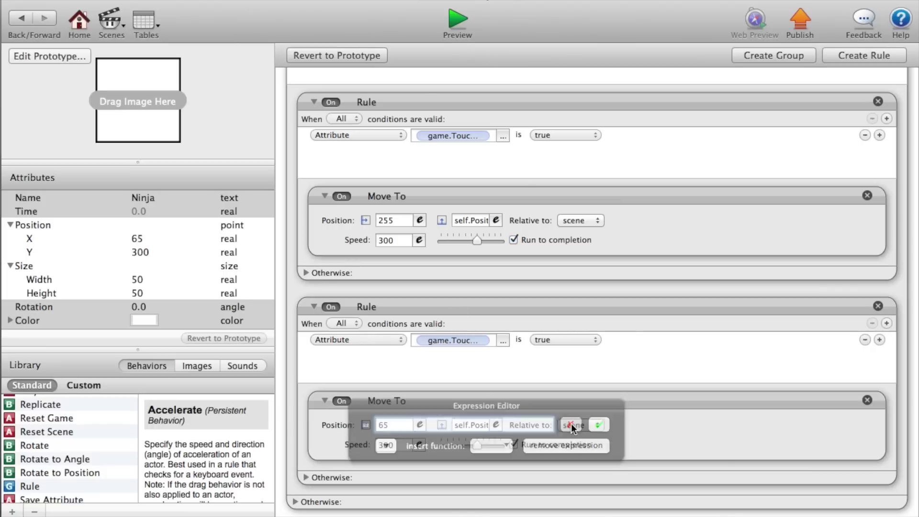
pyautogui.click(459, 19)
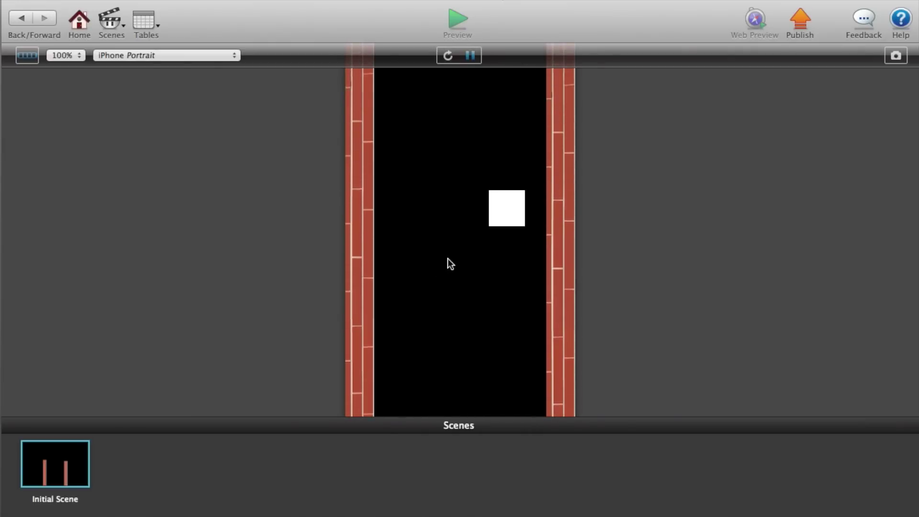
# - Tap the running game to test the Ninja's wall jump, then exit back to the scene
pyautogui.click(447, 258)
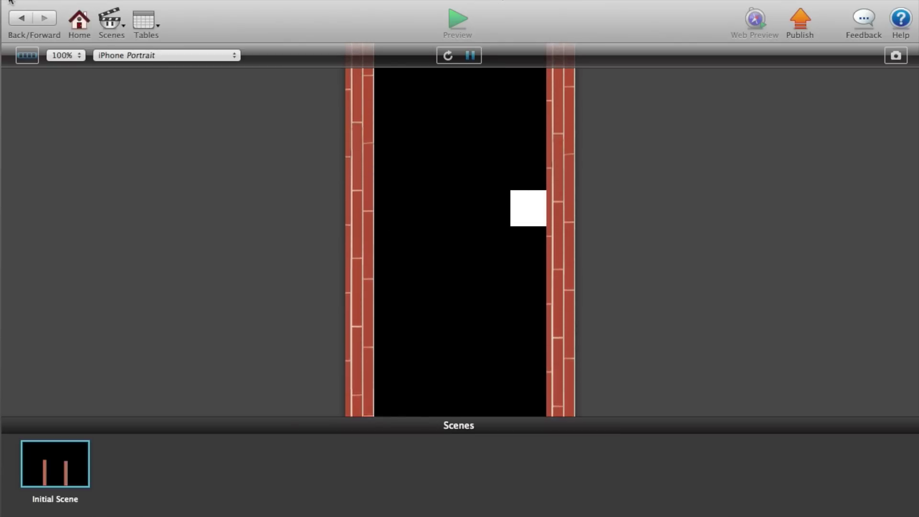
pyautogui.press('Escape')
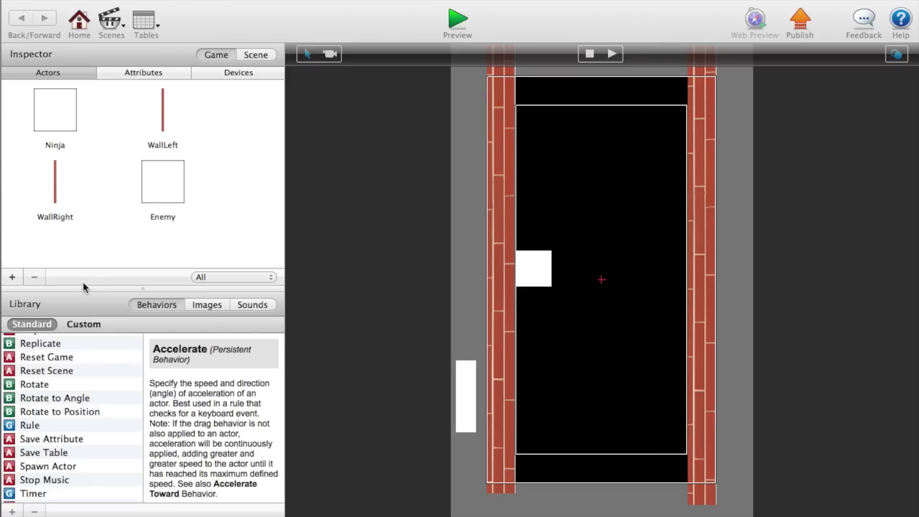
# - Add a new actor named Spawner
pyautogui.doubleClick(169, 199)
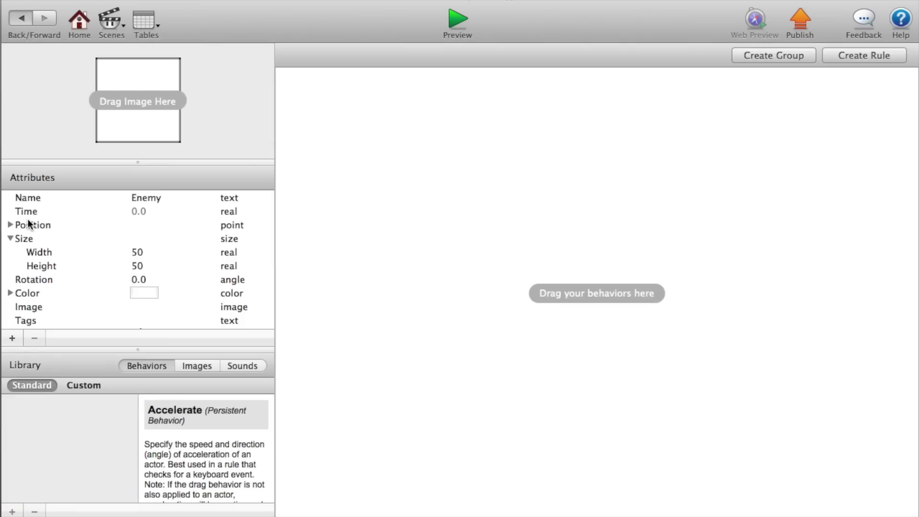
pyautogui.click(21, 18)
pyautogui.click(13, 277)
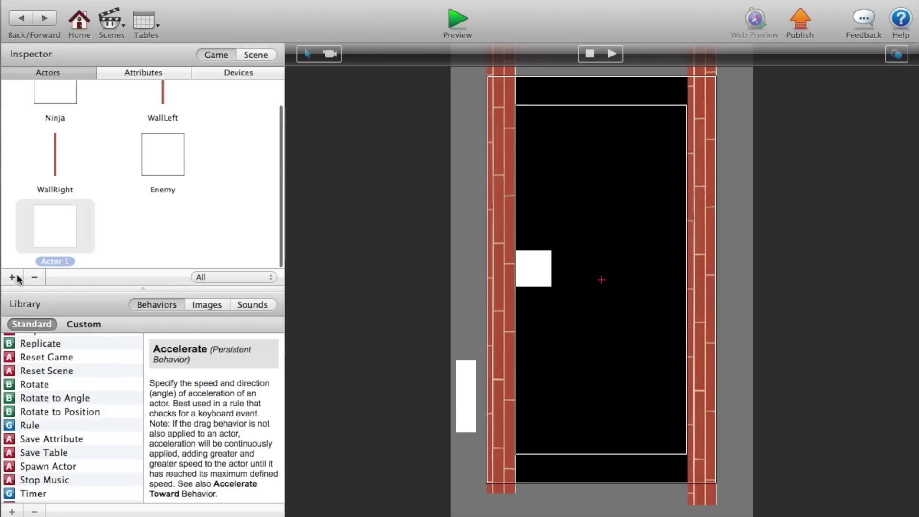
pyautogui.press('Return')
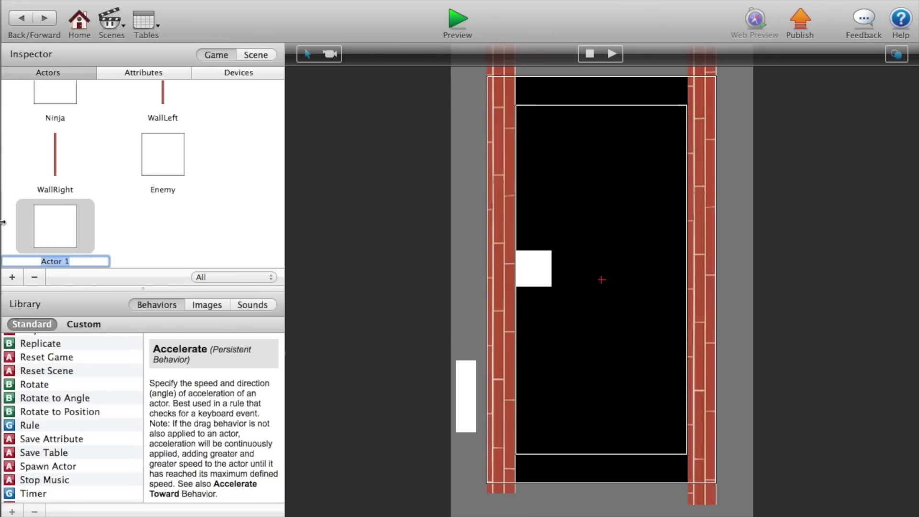
pyautogui.write('Spawner')
pyautogui.press('Return')
# - Add a second actor named Destroyer and place it in the scene
pyautogui.click(12, 277)
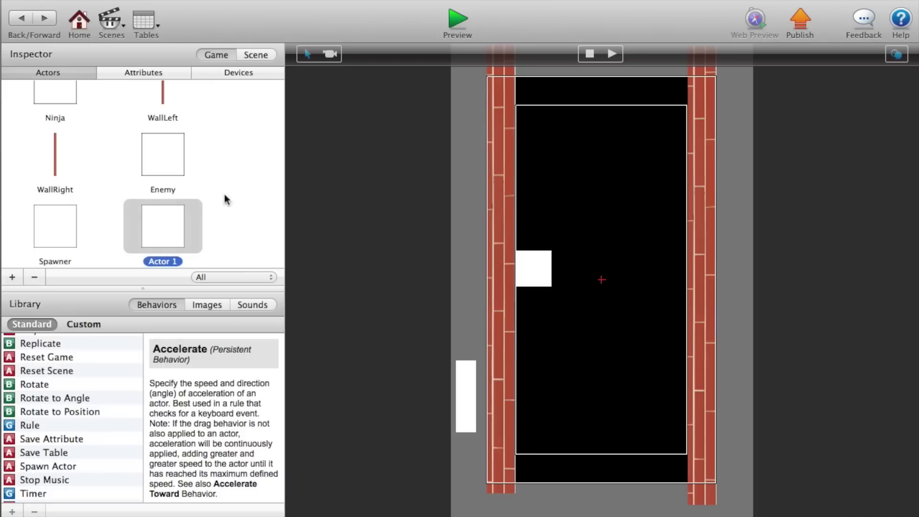
pyautogui.click(176, 260)
pyautogui.tripleClick(178, 260)
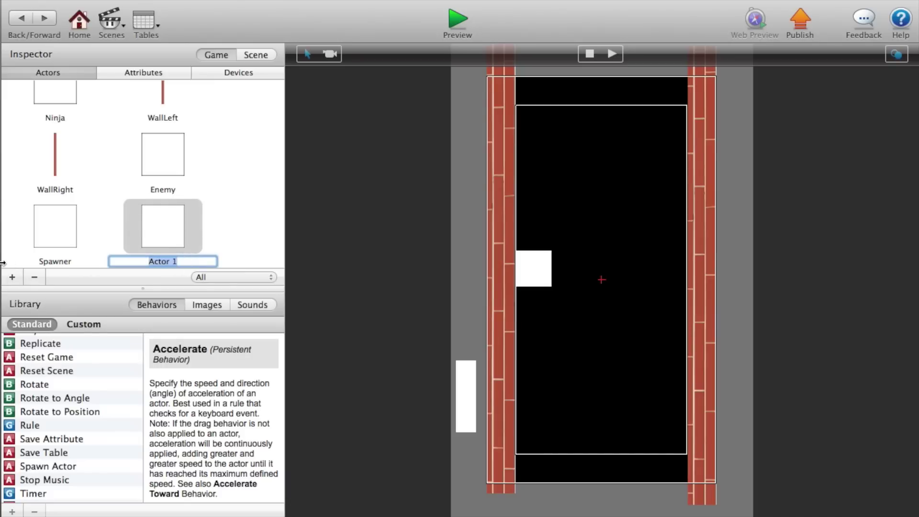
pyautogui.write('Destroyer')
pyautogui.press('Return')
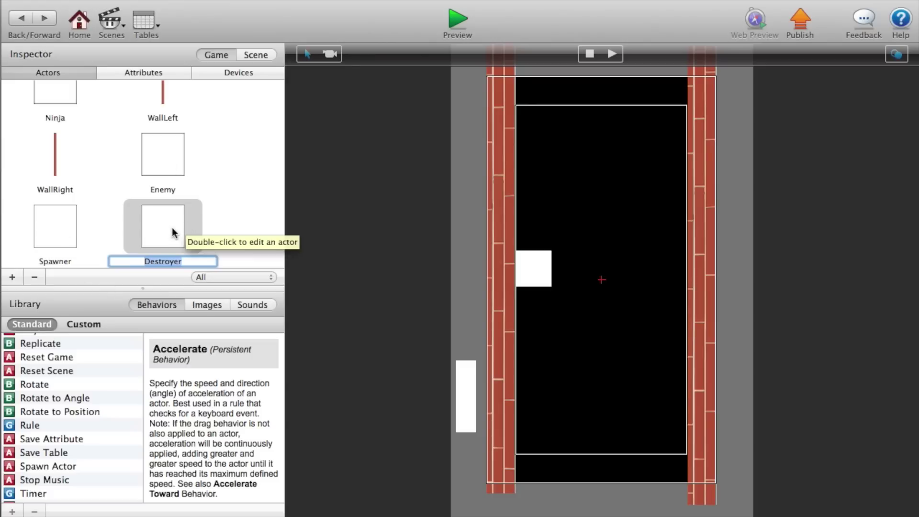
pyautogui.moveTo(172, 228); pyautogui.dragTo(557, 465)
# - Stretch the Destroyer into a thin bar between the walls at the scene bottom, then open the Enemy actor
pyautogui.moveTo(584, 418); pyautogui.dragTo(684, 473)
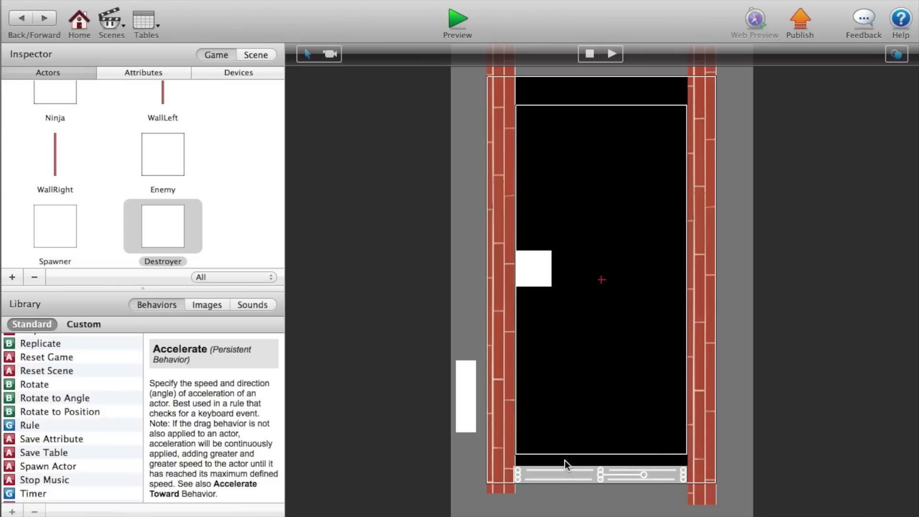
pyautogui.moveTo(516, 475); pyautogui.dragTo(520, 475)
pyautogui.click(546, 498)
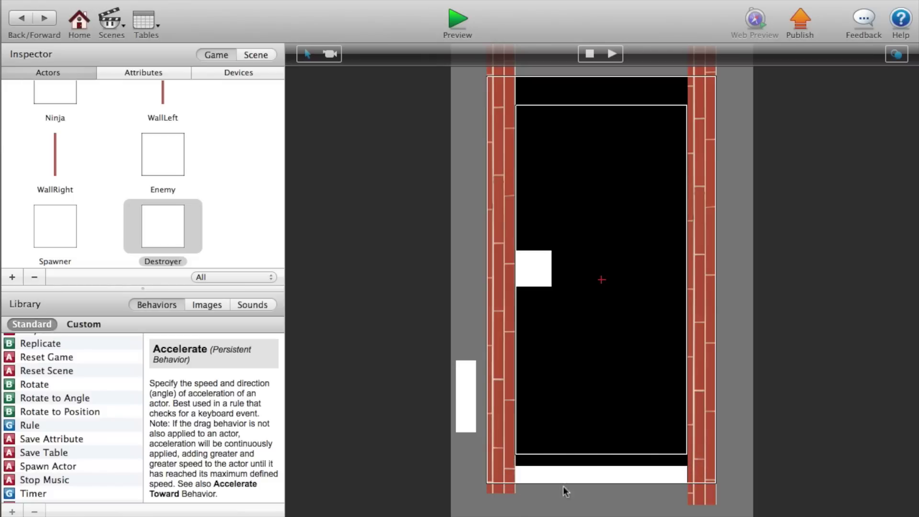
pyautogui.click(591, 472)
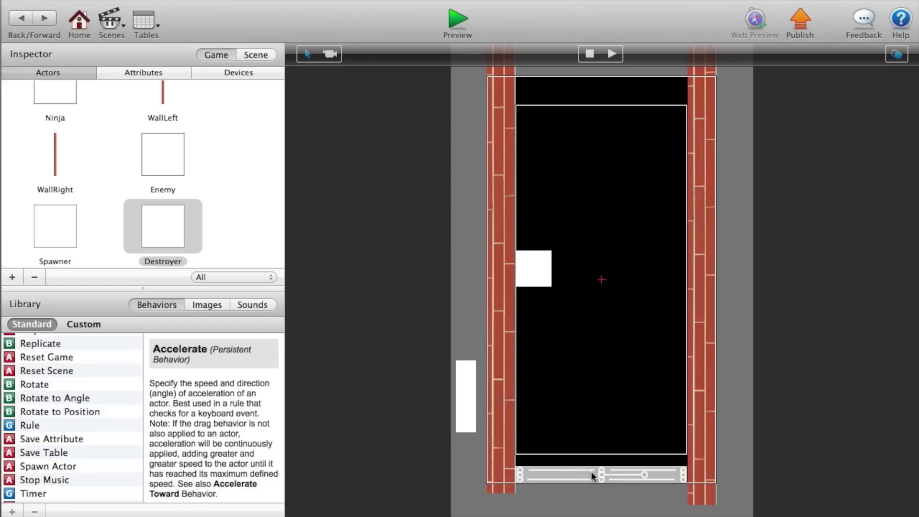
pyautogui.click(539, 507)
pyautogui.doubleClick(148, 140)
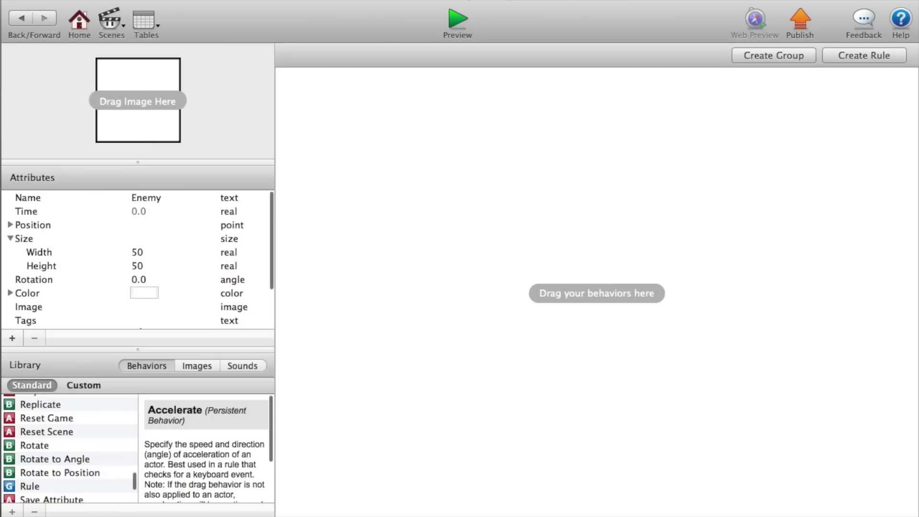
# - Give the Enemy a rule to Destroy itself on overlapping or colliding with a Destroyer
pyautogui.moveTo(36, 487); pyautogui.dragTo(396, 373)
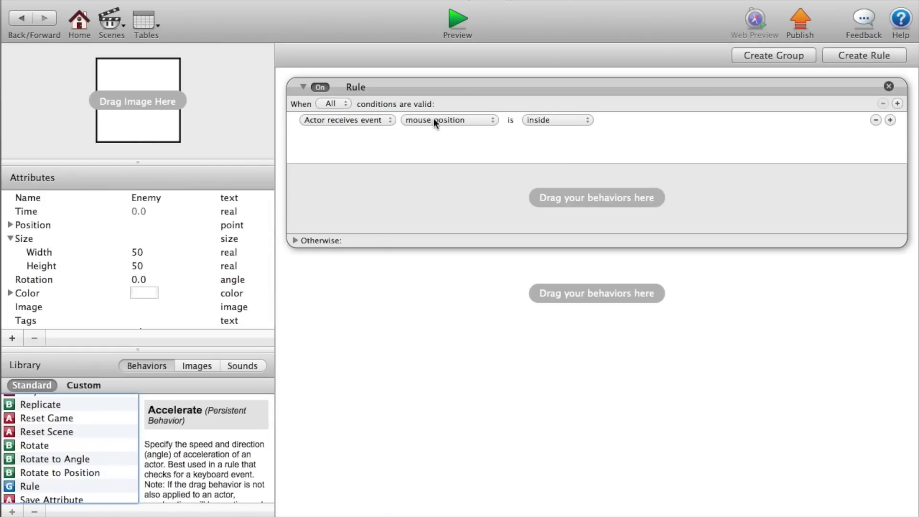
pyautogui.click(435, 121)
pyautogui.click(444, 139)
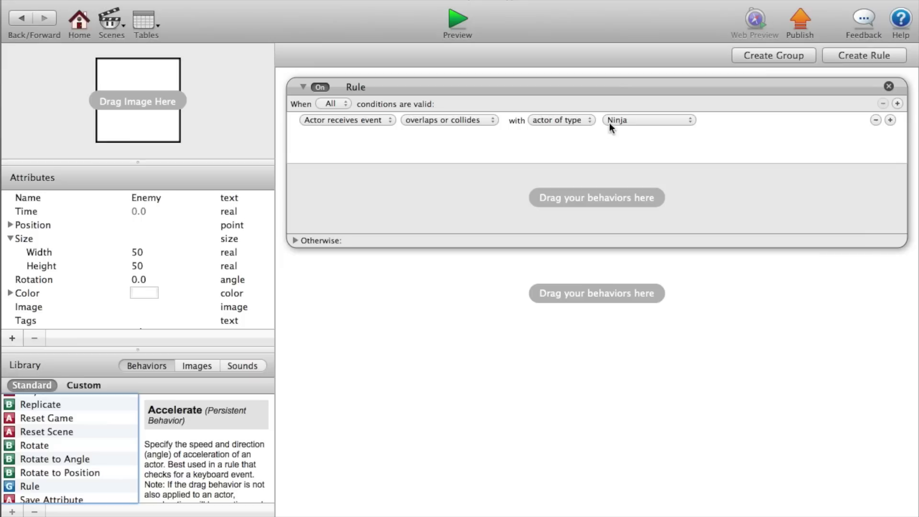
pyautogui.click(611, 123)
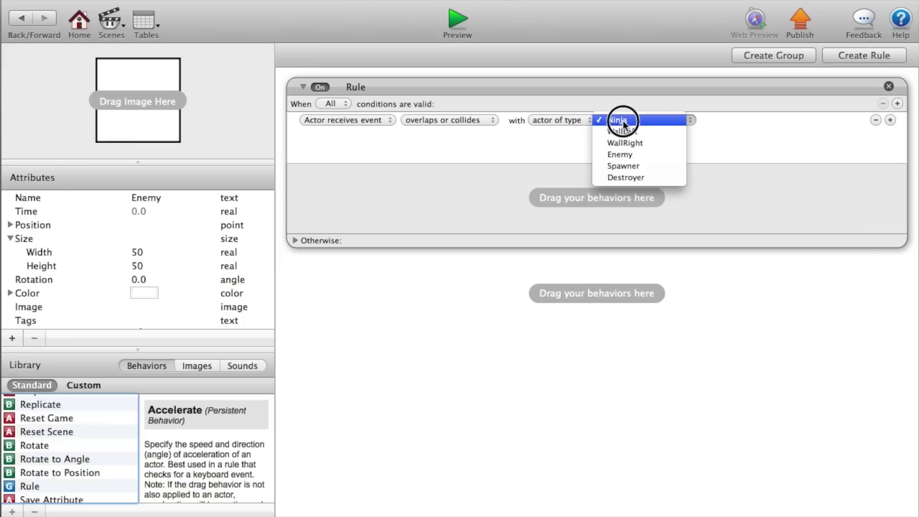
pyautogui.click(614, 177)
pyautogui.scroll(15, 43, 460)
pyautogui.scroll(-3, 40, 479)
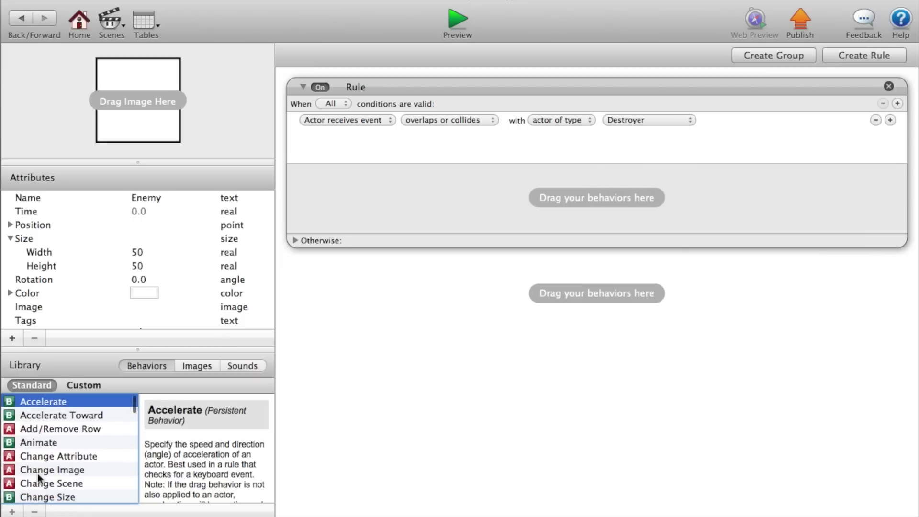
pyautogui.scroll(-1, 48, 445)
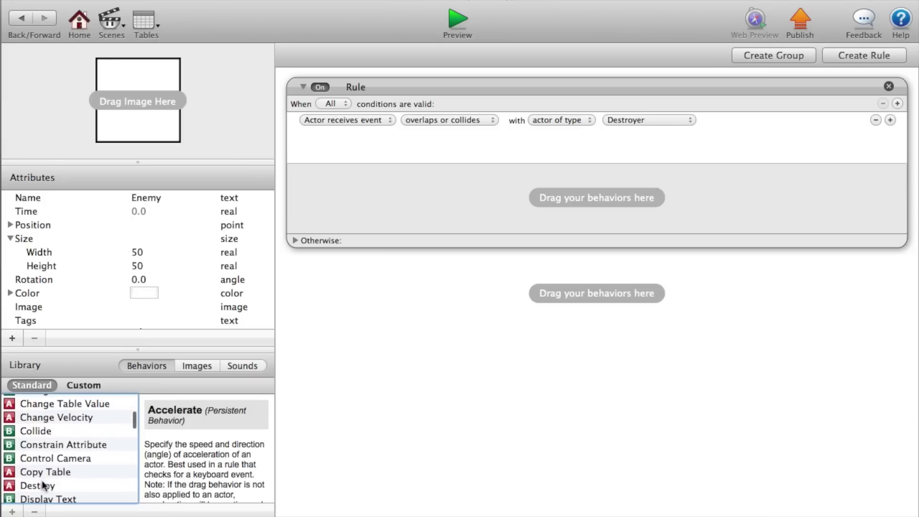
pyautogui.moveTo(46, 485); pyautogui.dragTo(532, 220)
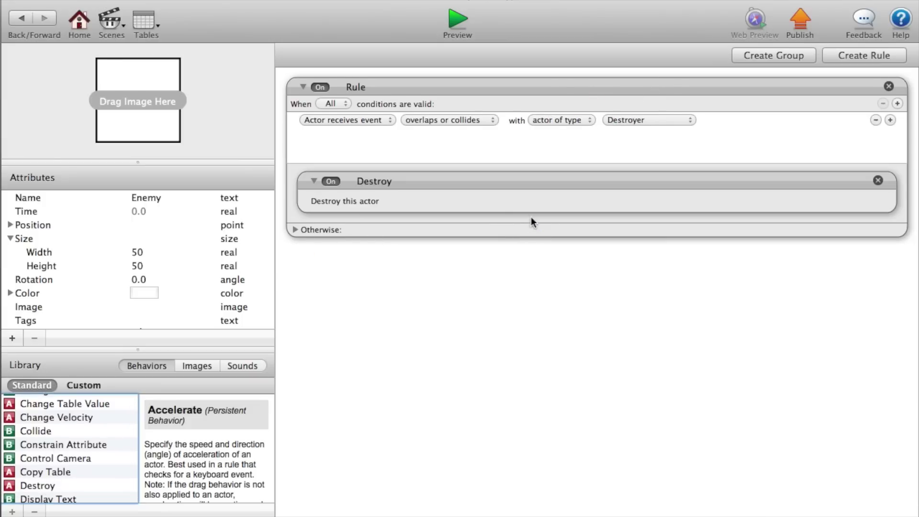
pyautogui.click(21, 18)
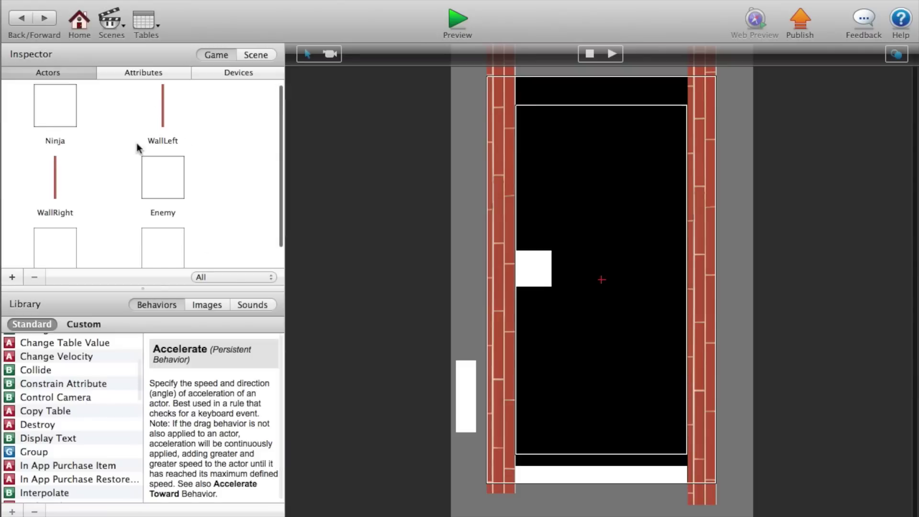
# - Add a Timer to the Spawner that fires every random(2,5) seconds
pyautogui.scroll(-2, 136, 143)
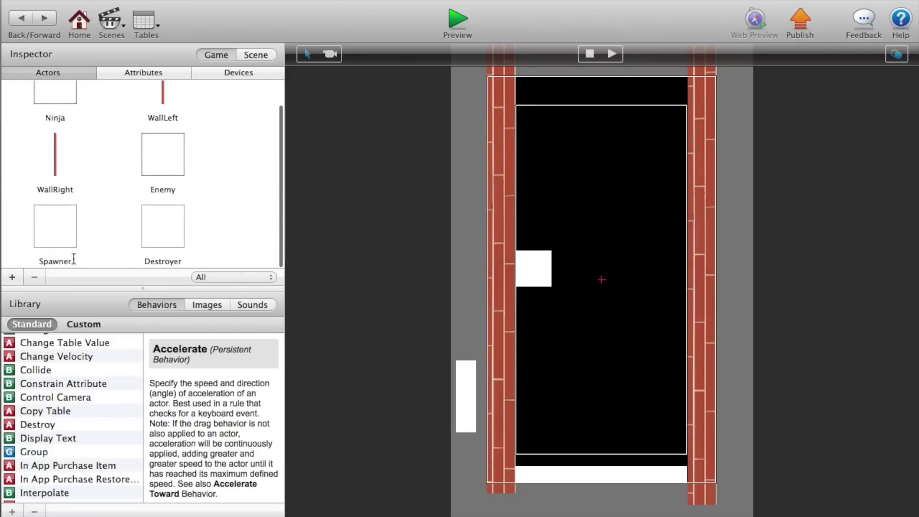
pyautogui.click(62, 243)
pyautogui.doubleClick(62, 243)
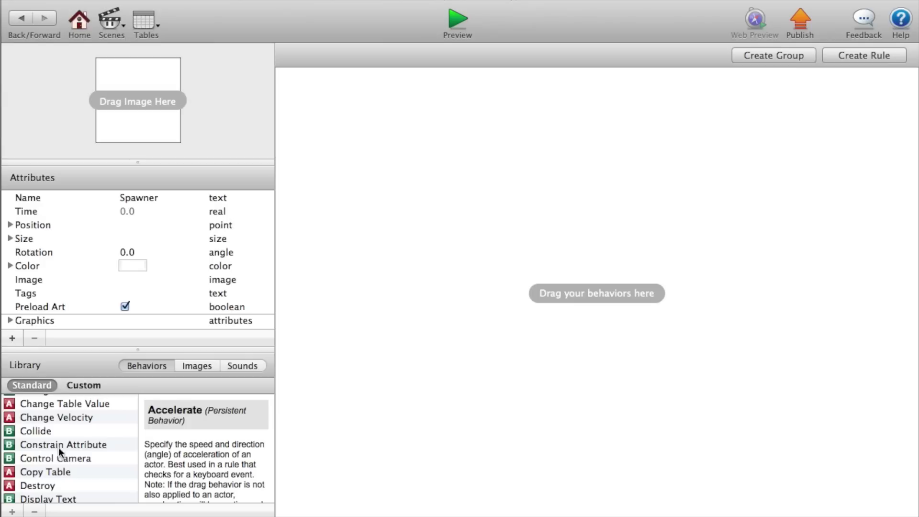
pyautogui.scroll(5, 58, 460)
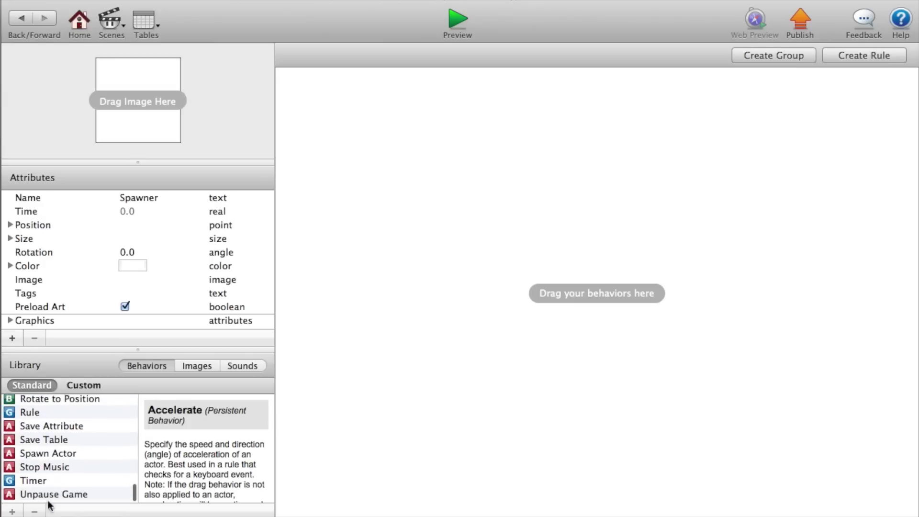
pyautogui.moveTo(41, 481); pyautogui.dragTo(633, 243)
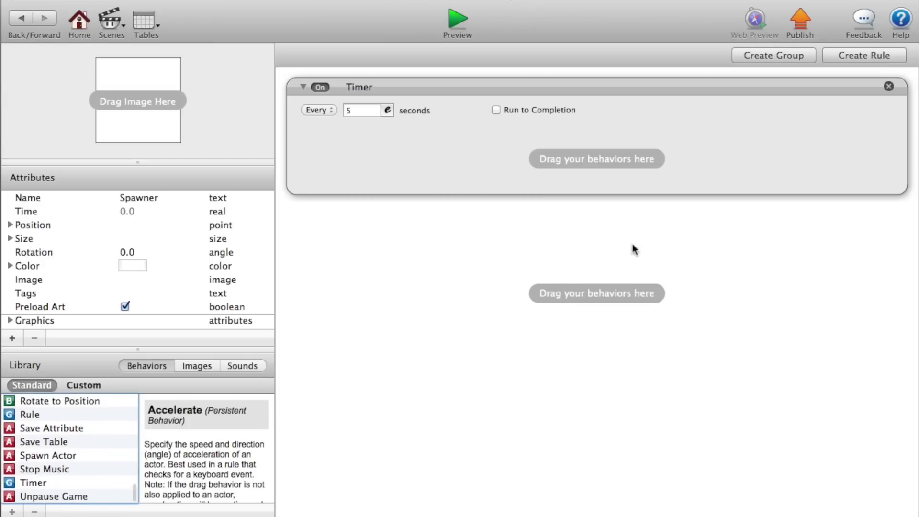
pyautogui.click(388, 111)
pyautogui.write('ra')
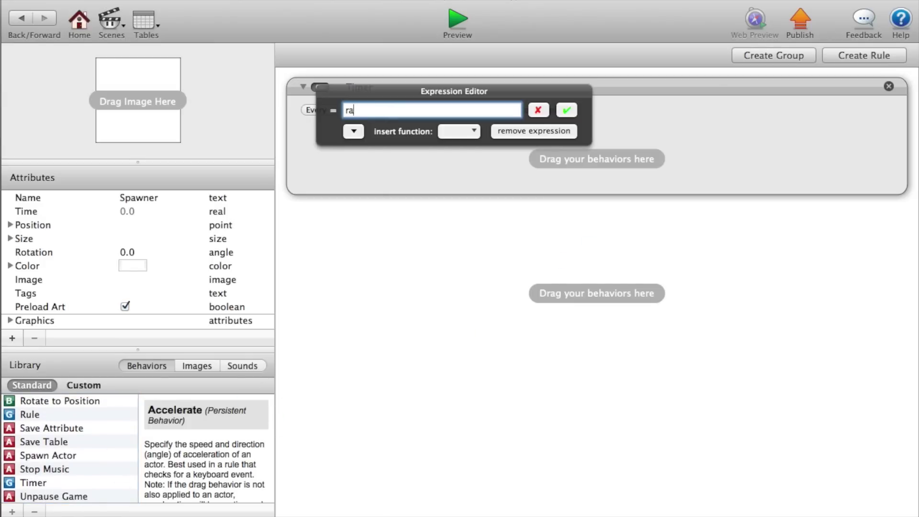
pyautogui.write('ndom')
pyautogui.write('()')
pyautogui.write('2,5')
pyautogui.click(574, 111)
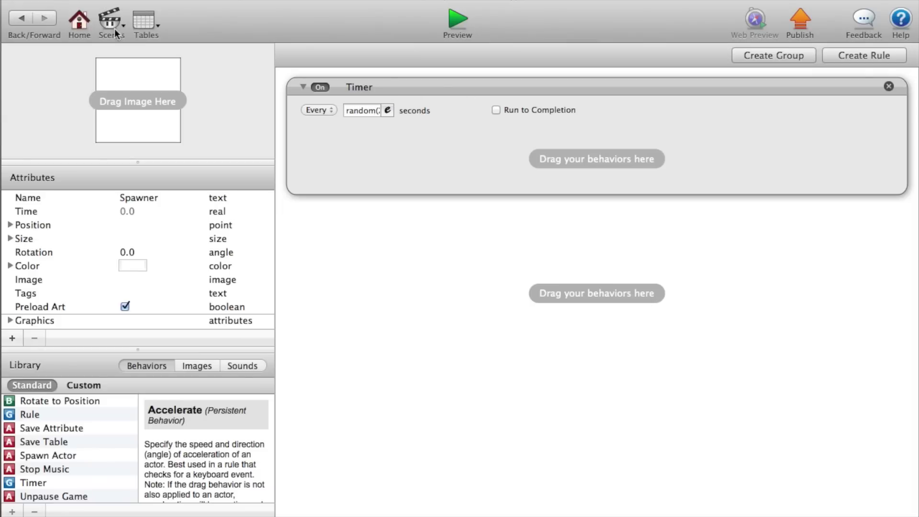
# - Return to the scene and reopen the Spawner's behaviours
pyautogui.click(21, 18)
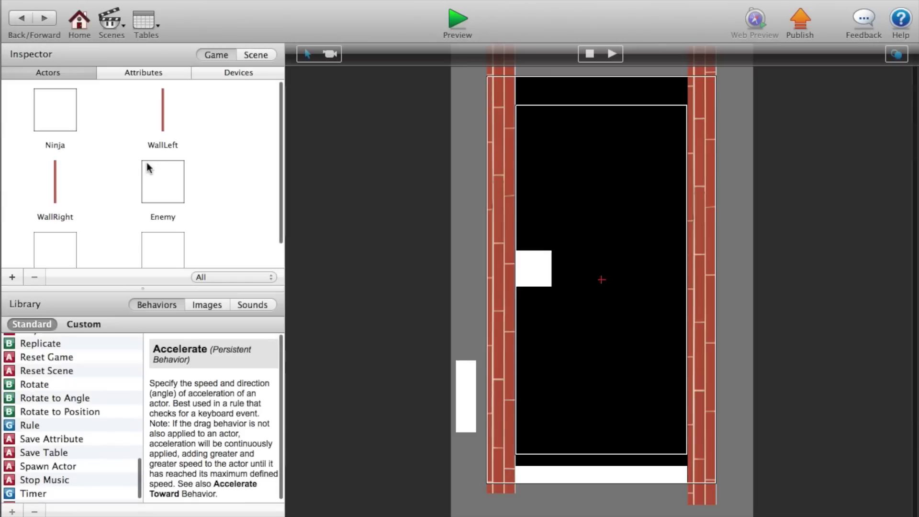
pyautogui.scroll(-3, 149, 167)
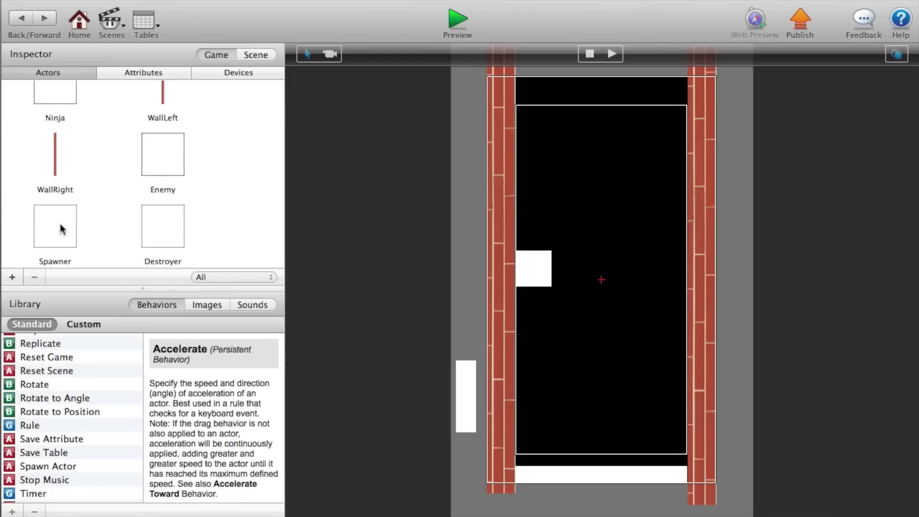
pyautogui.doubleClick(62, 229)
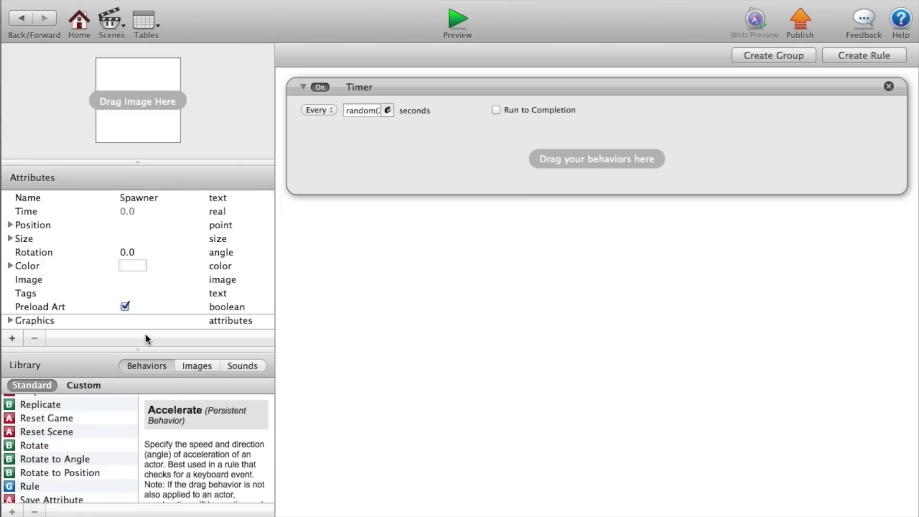
pyautogui.scroll(-5, 33, 486)
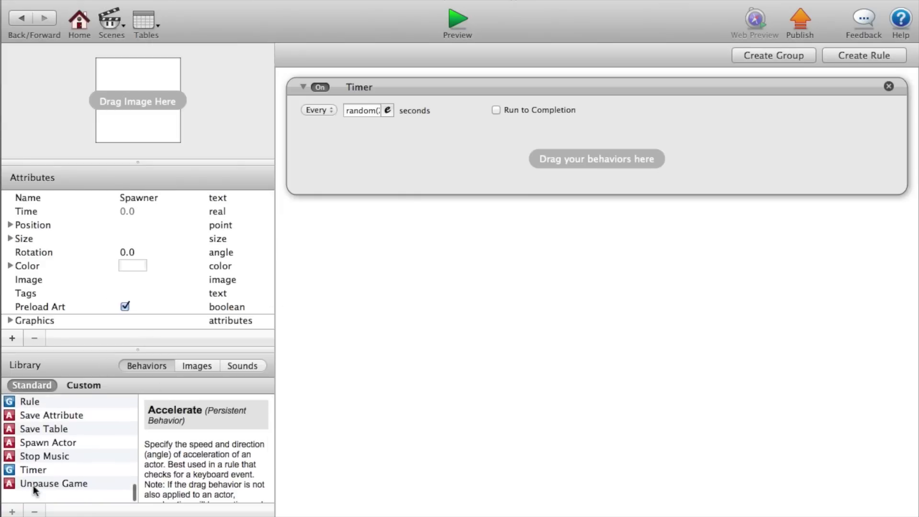
pyautogui.scroll(5, 33, 485)
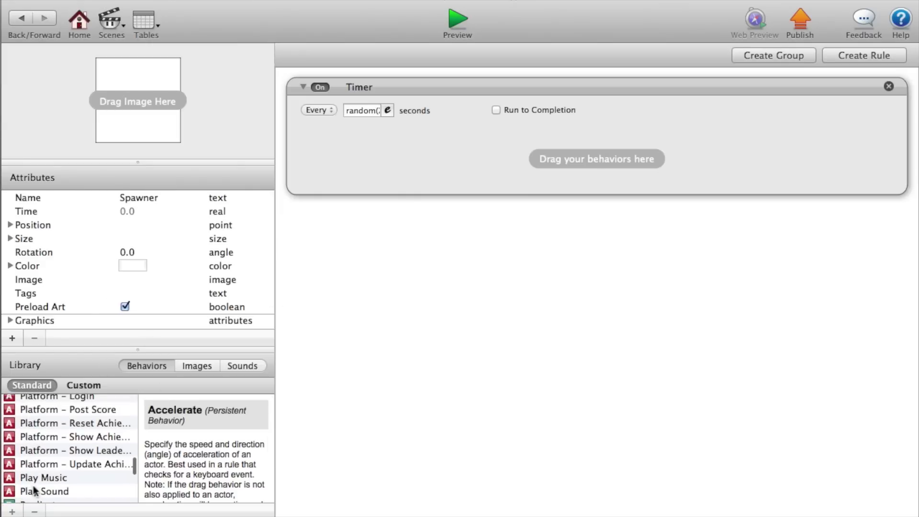
# - Add a Spawn Actor inside the Timer that spawns Enemy, positioned relative to scene
pyautogui.scroll(10, 33, 488)
pyautogui.scroll(-15, 33, 489)
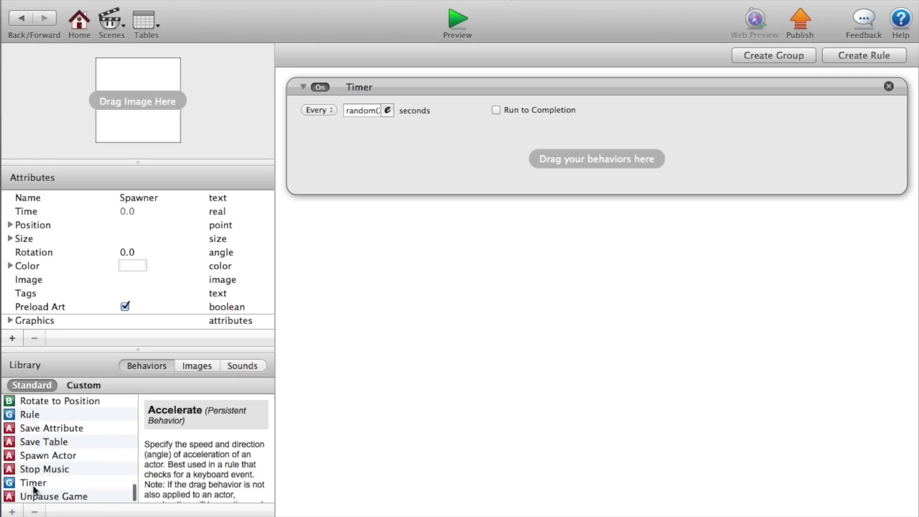
pyautogui.scroll(4, 33, 489)
pyautogui.scroll(-4, 35, 484)
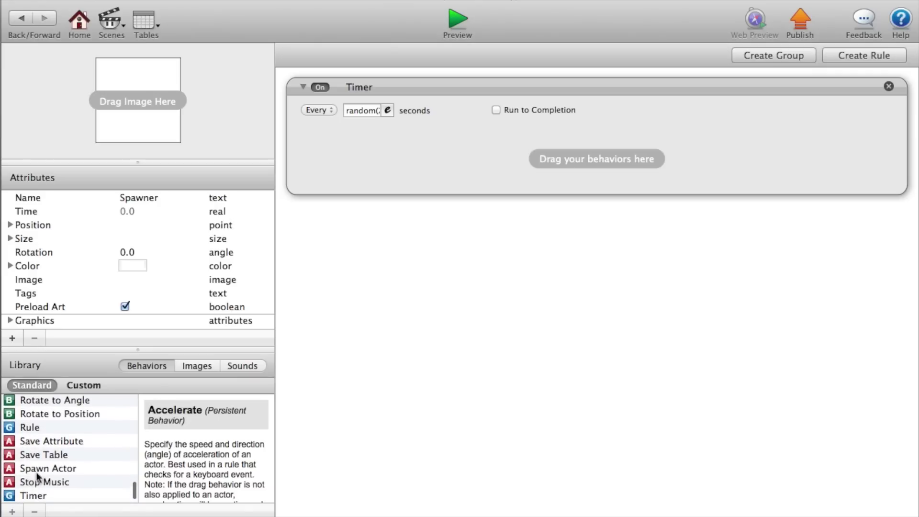
pyautogui.moveTo(29, 471); pyautogui.dragTo(357, 171)
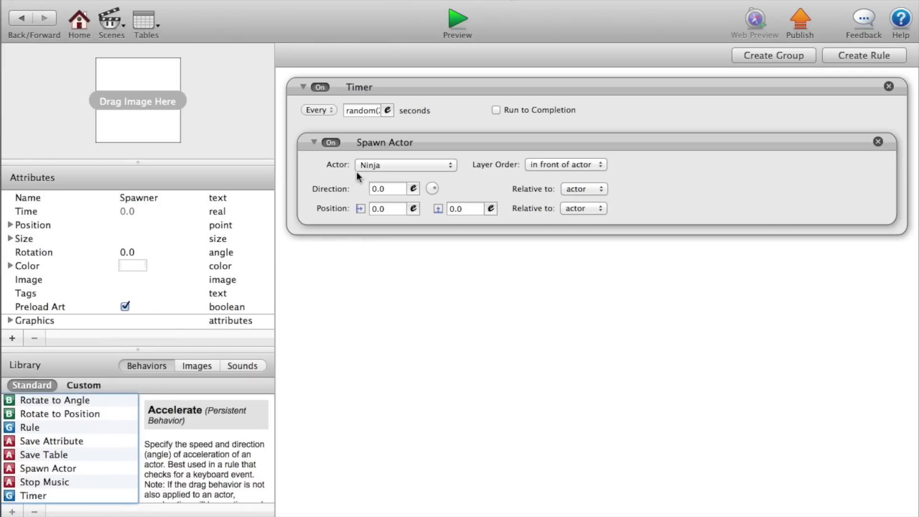
pyautogui.click(421, 169)
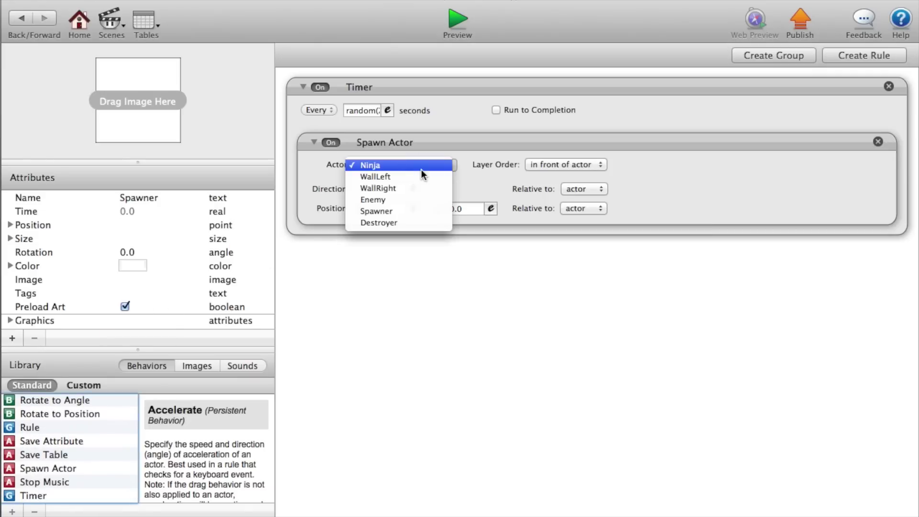
pyautogui.click(420, 200)
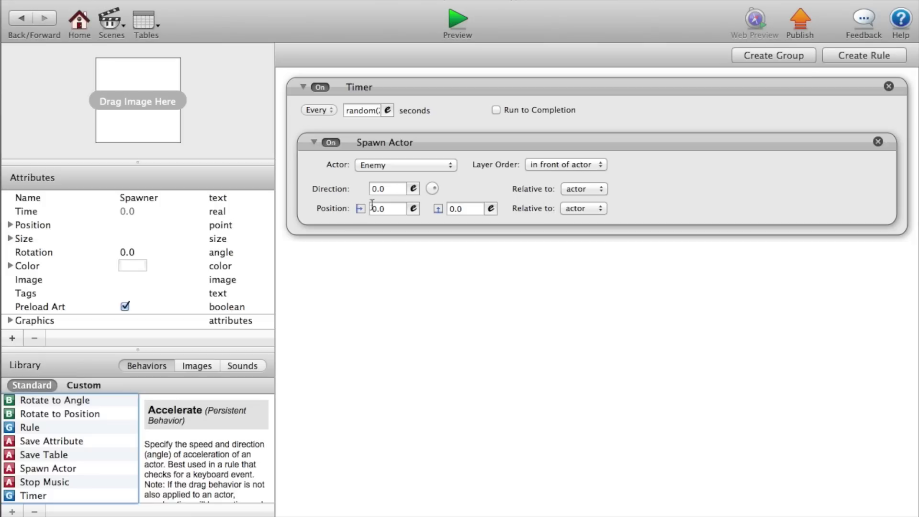
pyautogui.click(588, 217)
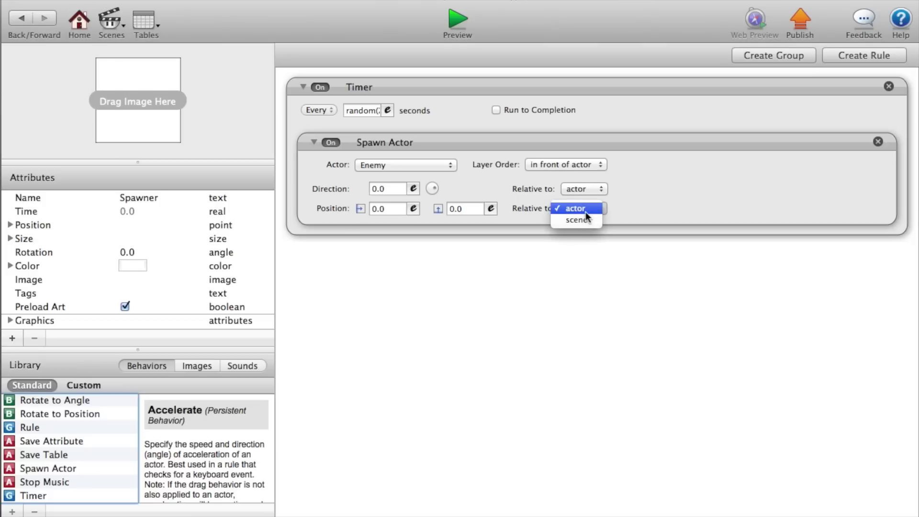
pyautogui.click(585, 220)
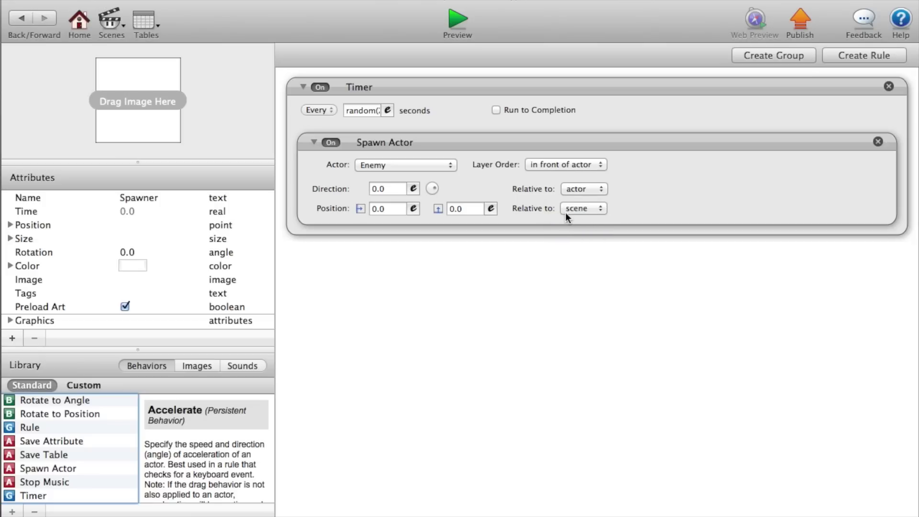
# - Set the spawn position expressions to X 65,255 and Y 500
pyautogui.click(401, 209)
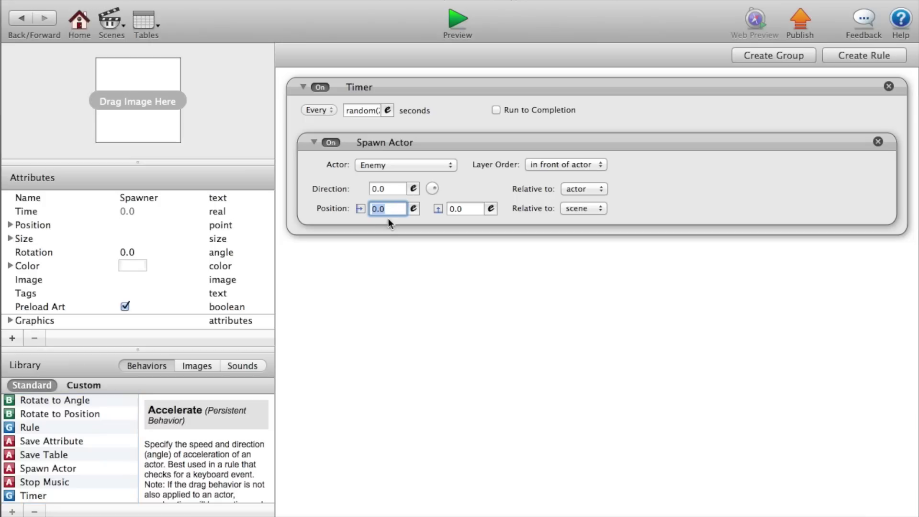
pyautogui.write('65,')
pyautogui.write('25')
pyautogui.press('Return')
pyautogui.click(415, 211)
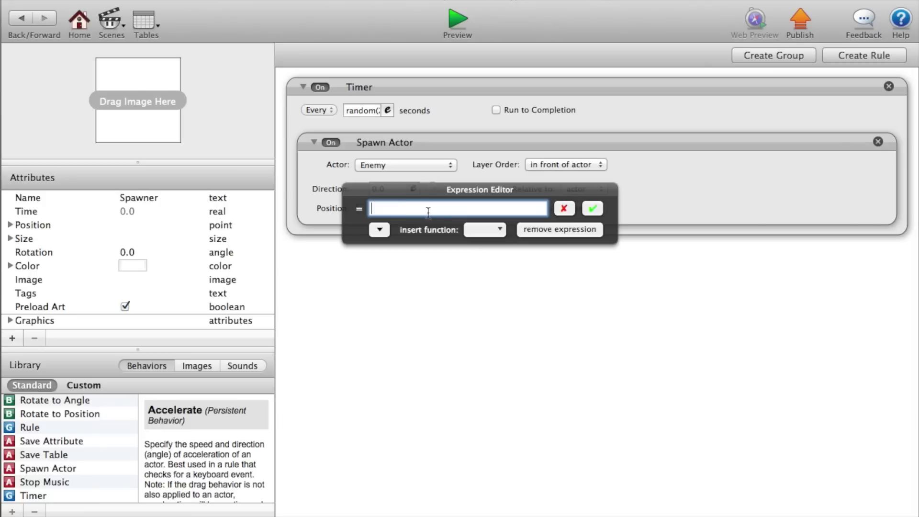
pyautogui.write('65,255')
pyautogui.click(588, 211)
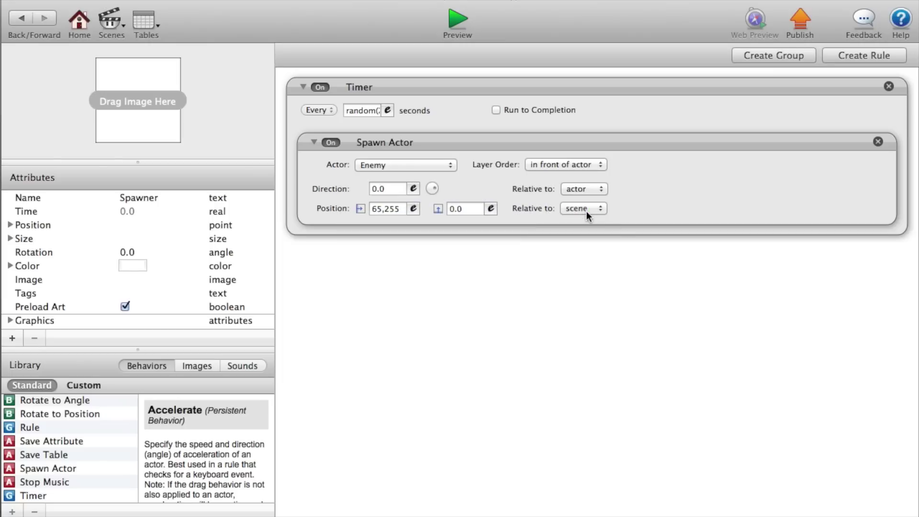
pyautogui.click(492, 209)
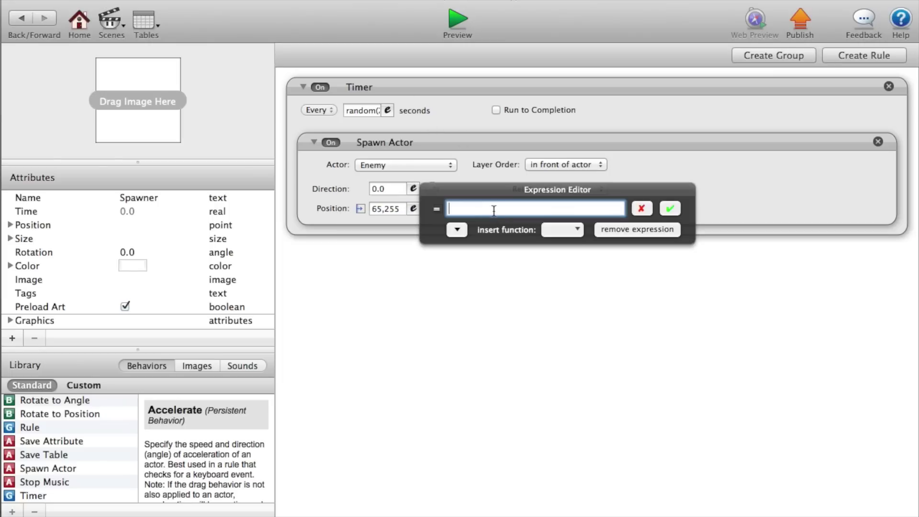
pyautogui.write('500')
pyautogui.click(670, 208)
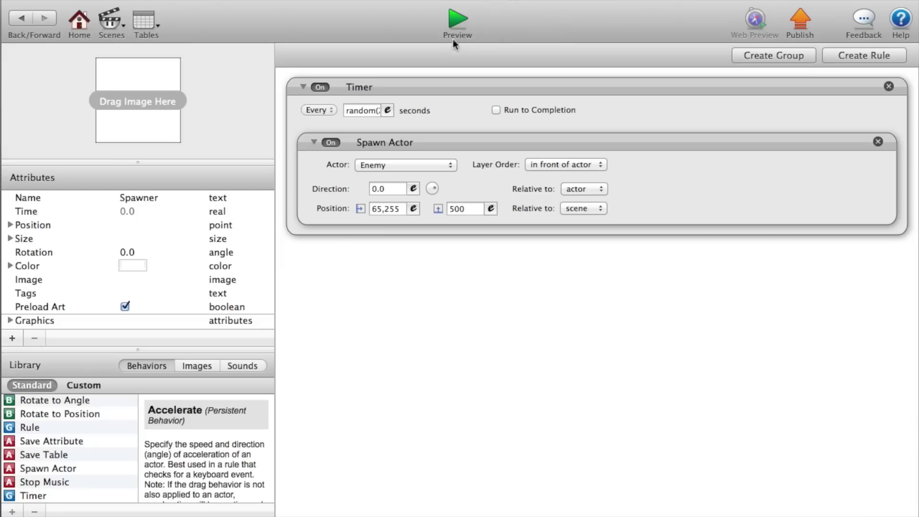
# - Preview the game to test the spawner, then return to the scene
pyautogui.click(458, 22)
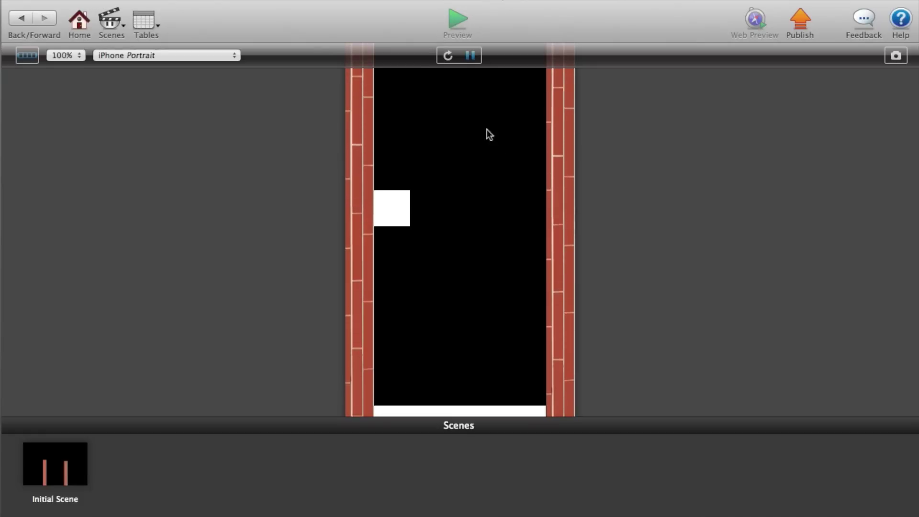
pyautogui.click(23, 18)
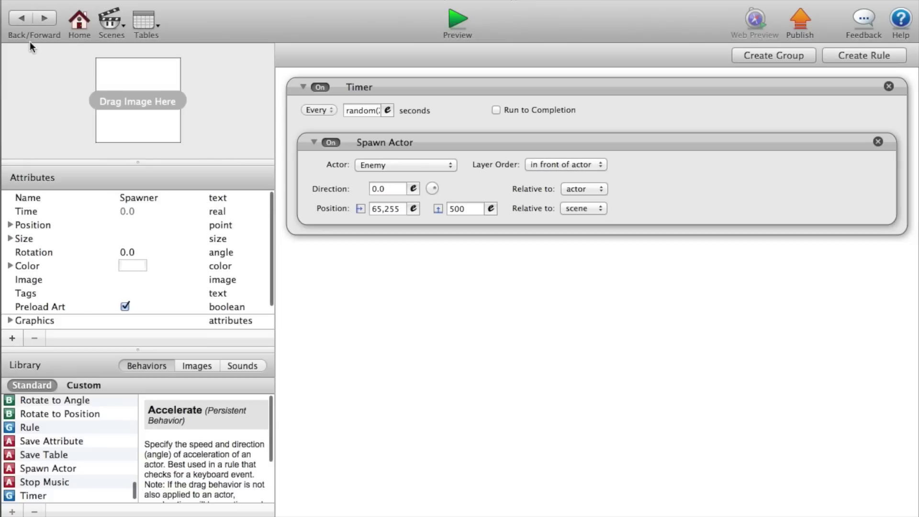
pyautogui.click(24, 19)
# - Place a Spawner just off the stage's bottom-left, delete the stray block, and preview again
pyautogui.scroll(-3, 84, 121)
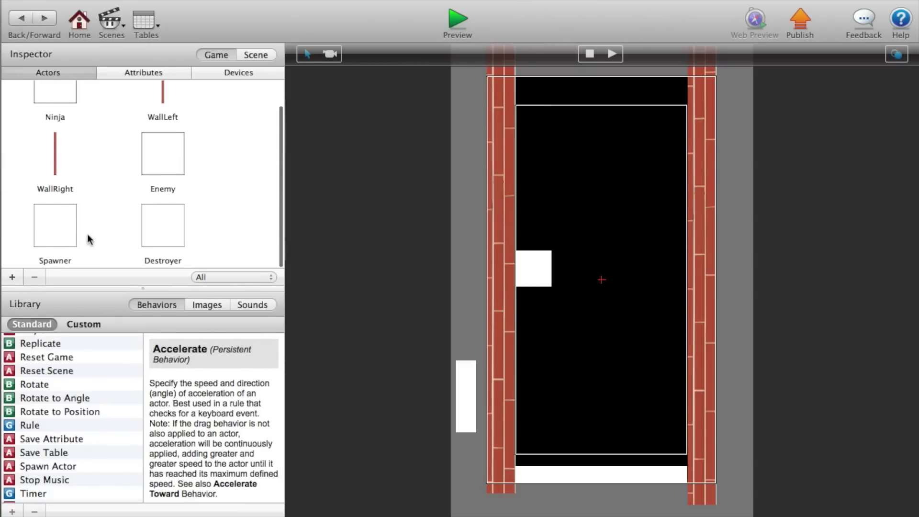
pyautogui.click(39, 230)
pyautogui.moveTo(39, 230); pyautogui.dragTo(478, 485)
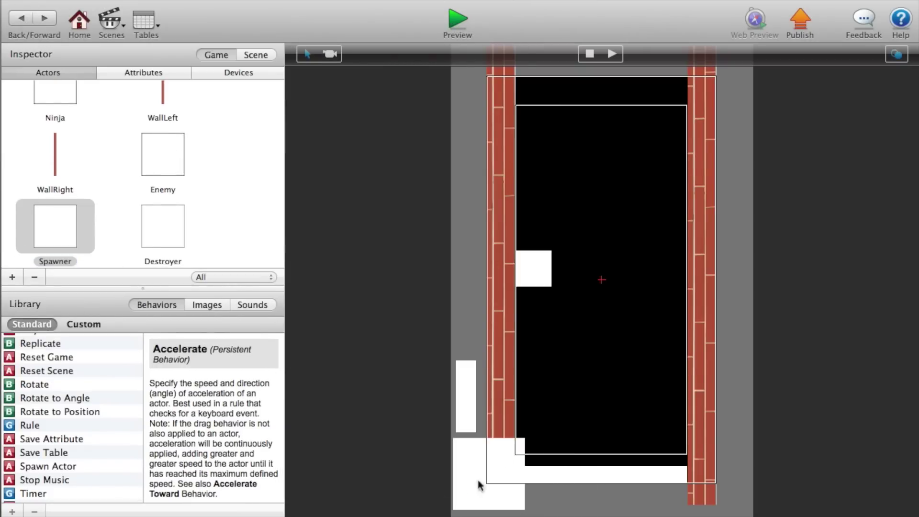
pyautogui.moveTo(519, 443); pyautogui.dragTo(484, 454)
pyautogui.click(472, 416)
pyautogui.press('Delete')
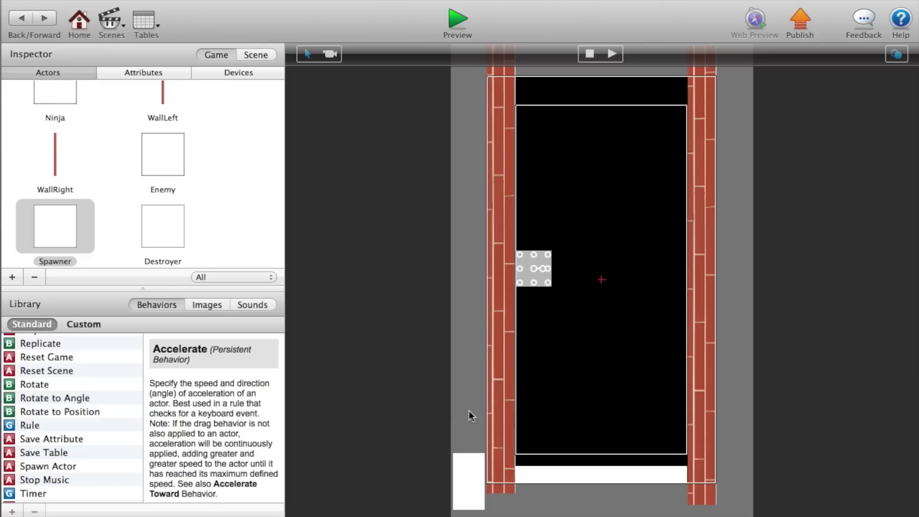
pyautogui.click(472, 469)
pyautogui.click(458, 20)
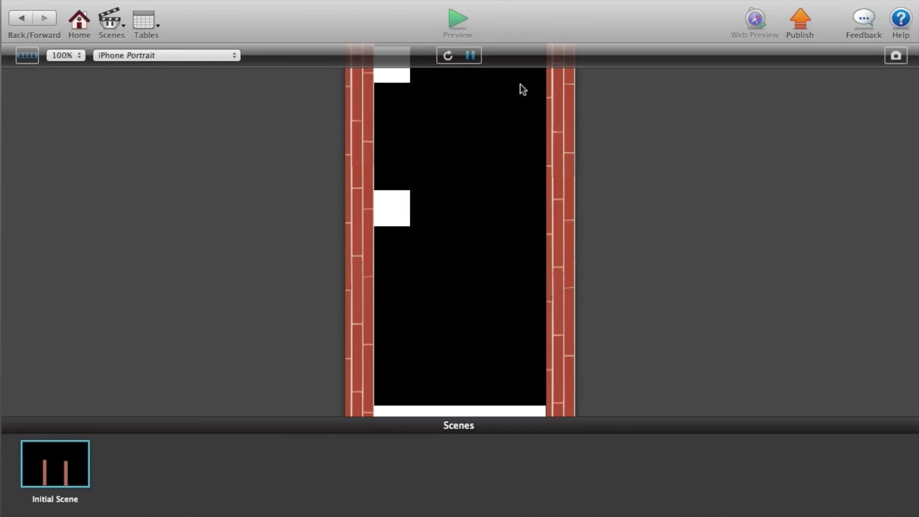
pyautogui.click(21, 18)
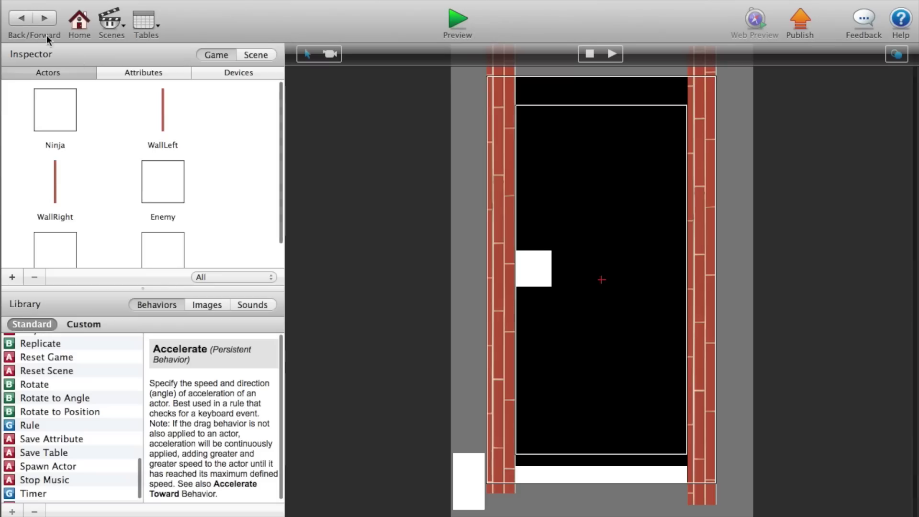
# - Open the Enemy actor and add a Move To behaviour
pyautogui.scroll(-2, 163, 180)
pyautogui.click(165, 178)
pyautogui.doubleClick(165, 178)
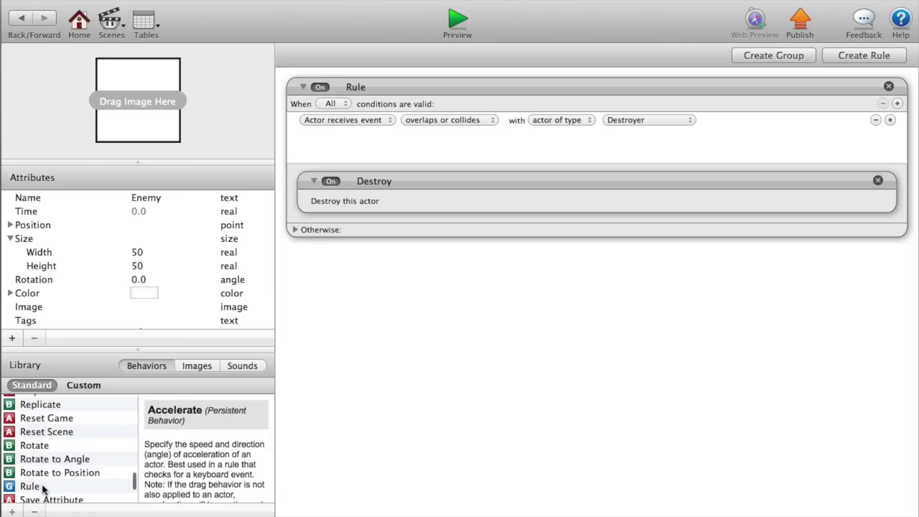
pyautogui.scroll(10, 42, 485)
pyautogui.scroll(-4, 66, 306)
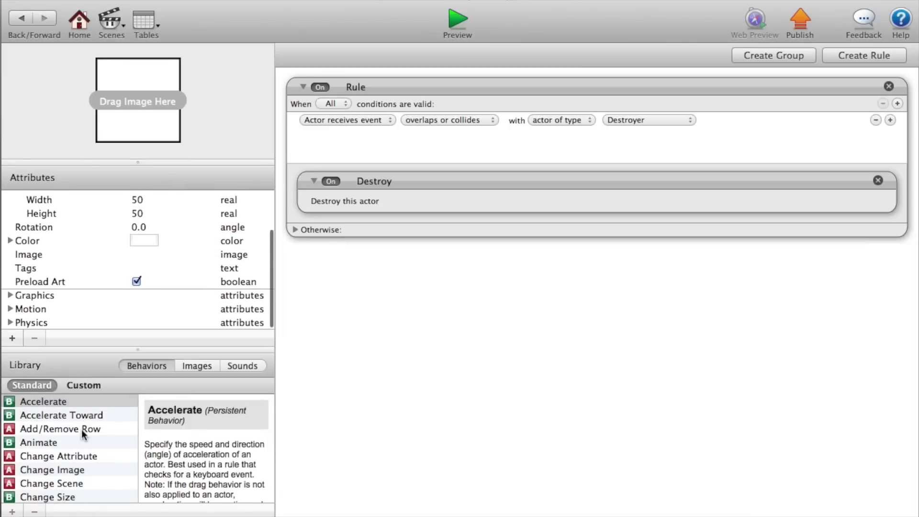
pyautogui.scroll(-10, 81, 431)
pyautogui.scroll(8, 80, 434)
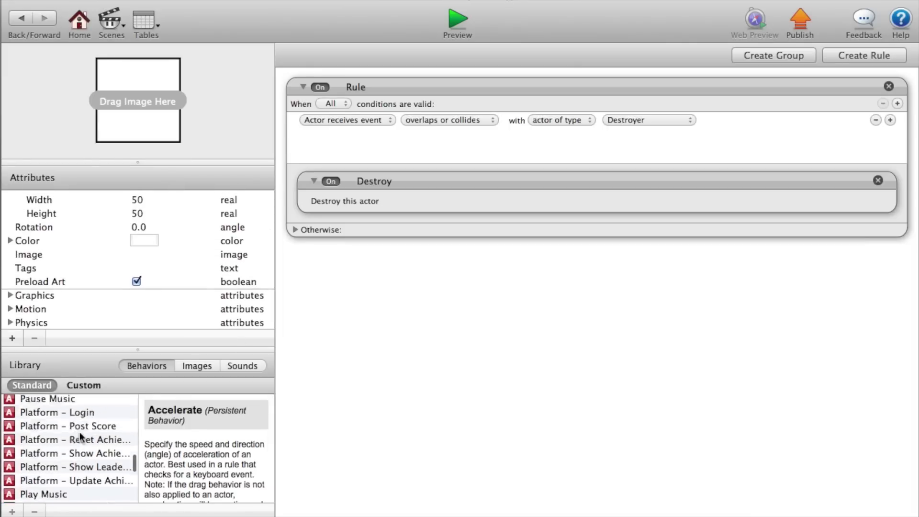
pyautogui.click(80, 433)
pyautogui.moveTo(80, 433); pyautogui.dragTo(491, 383)
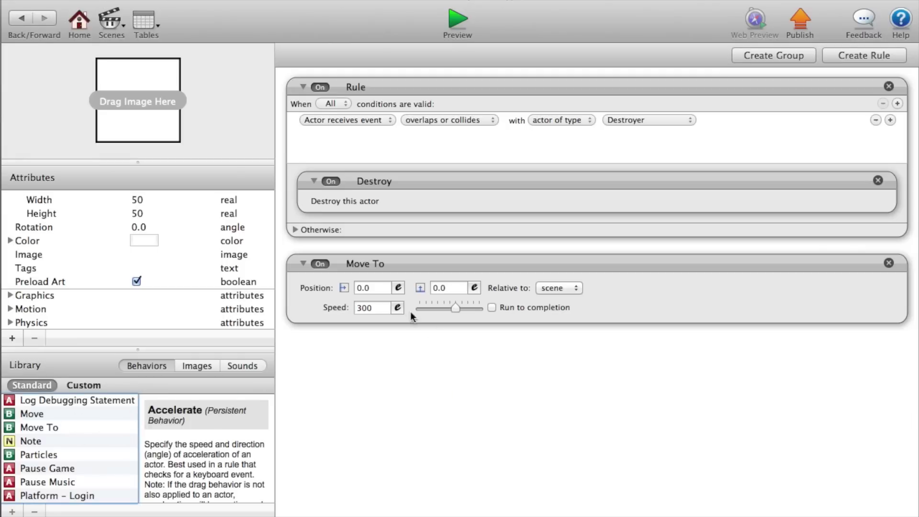
# - Set the Move To X to the Enemy's own Position X (Y 0) and preview the game
pyautogui.click(399, 297)
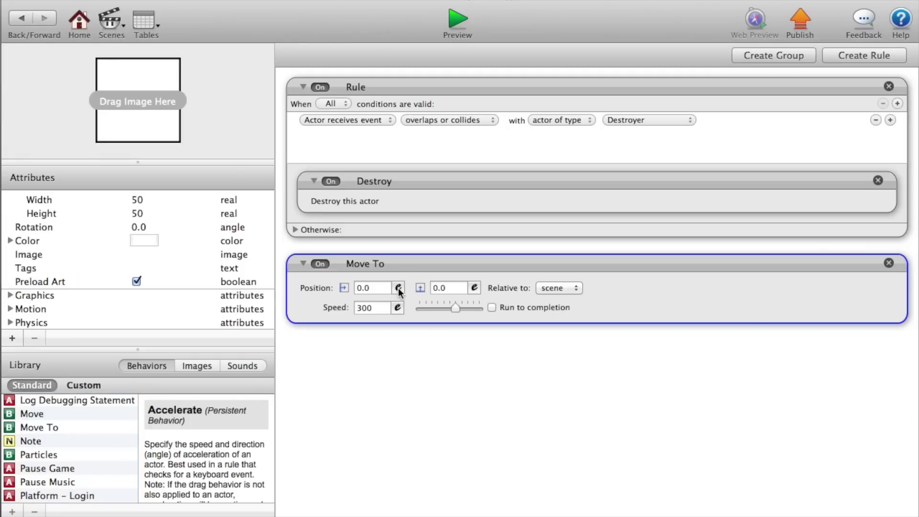
pyautogui.click(399, 289)
pyautogui.click(364, 308)
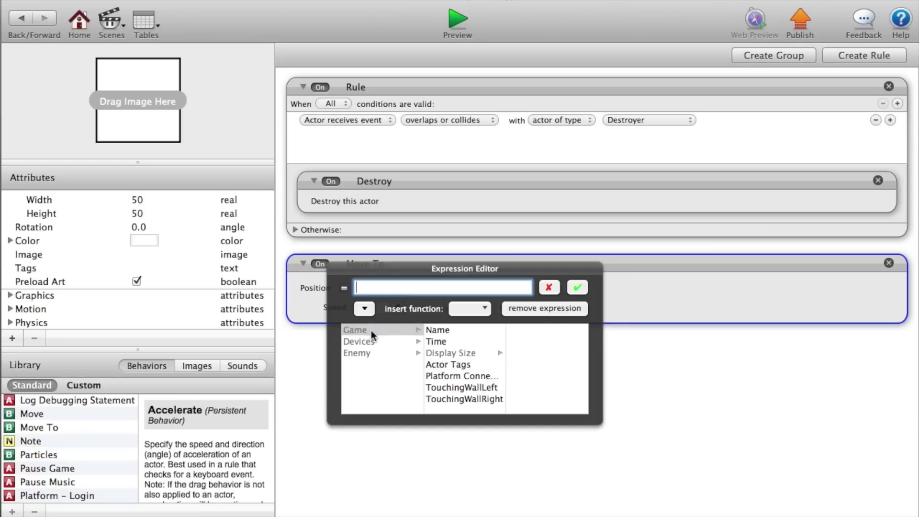
pyautogui.click(370, 353)
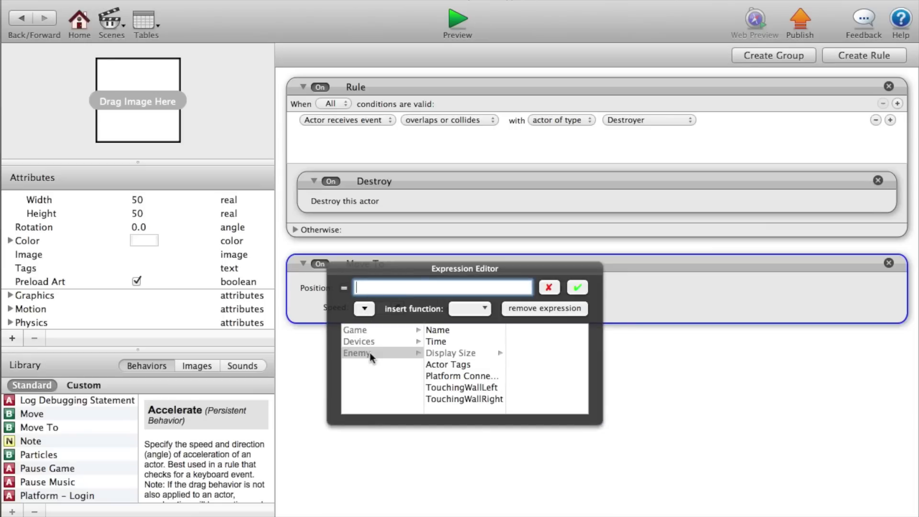
pyautogui.click(438, 353)
pyautogui.click(556, 329)
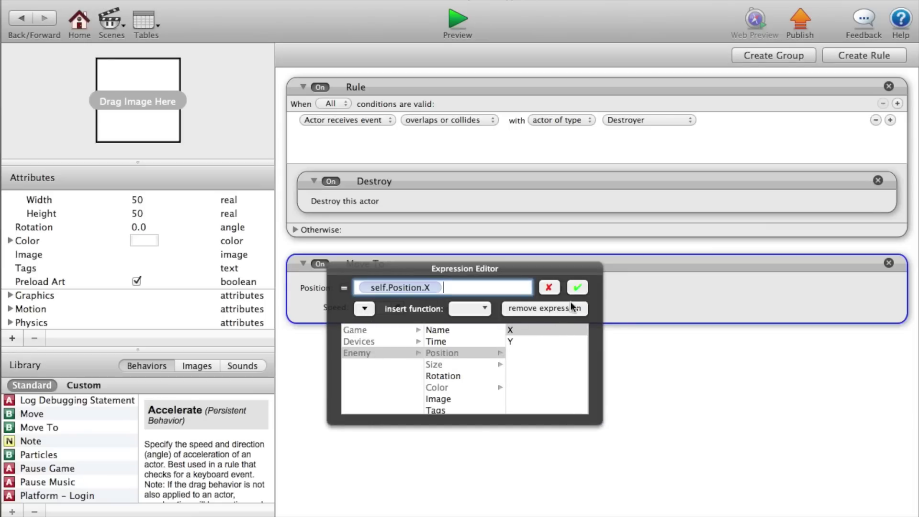
pyautogui.click(577, 288)
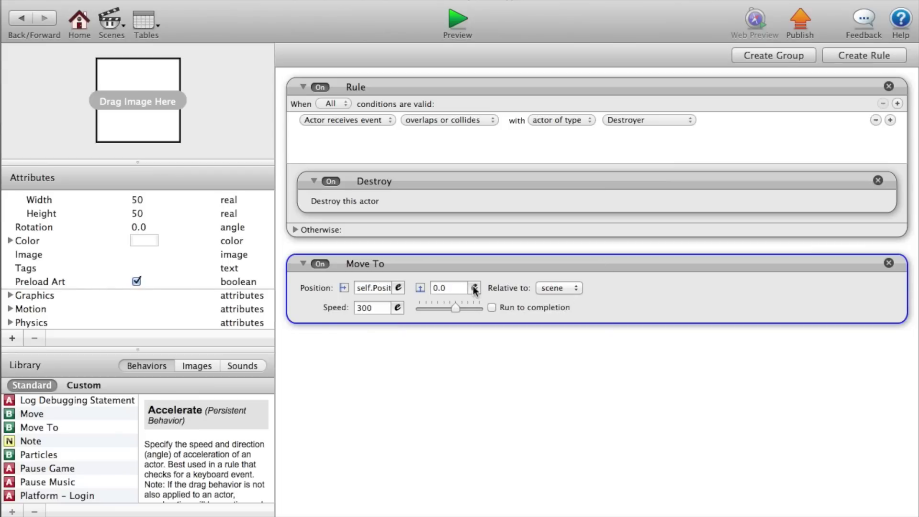
pyautogui.click(458, 19)
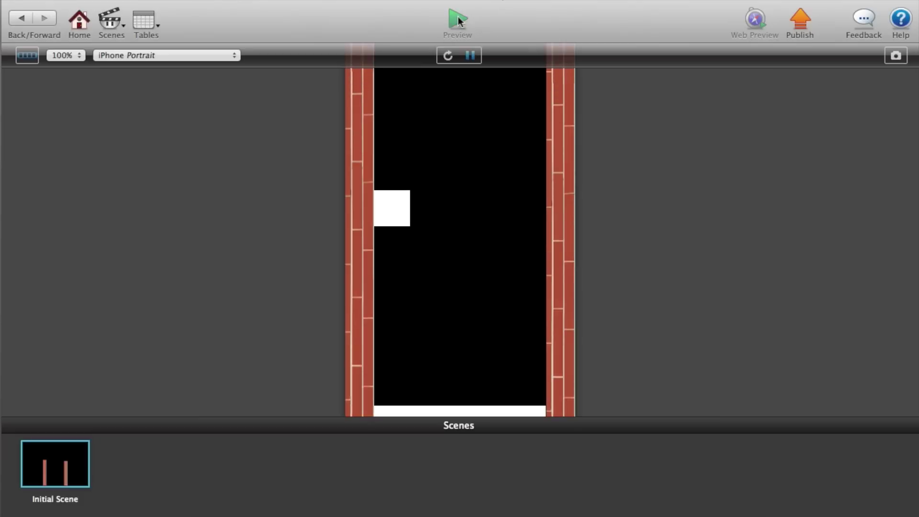
# - Make the ninja jump between the brick walls six times in preview, then return to the scene editor
pyautogui.click(416, 235)
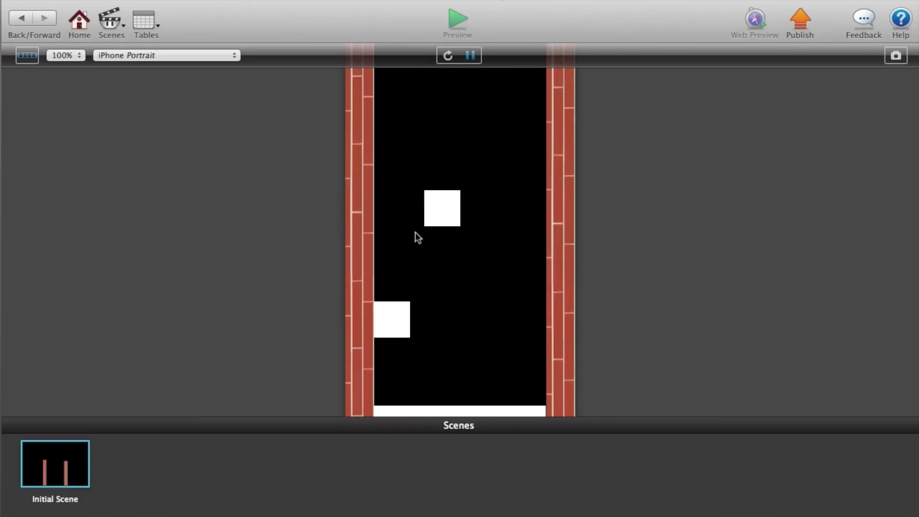
pyautogui.click(416, 233)
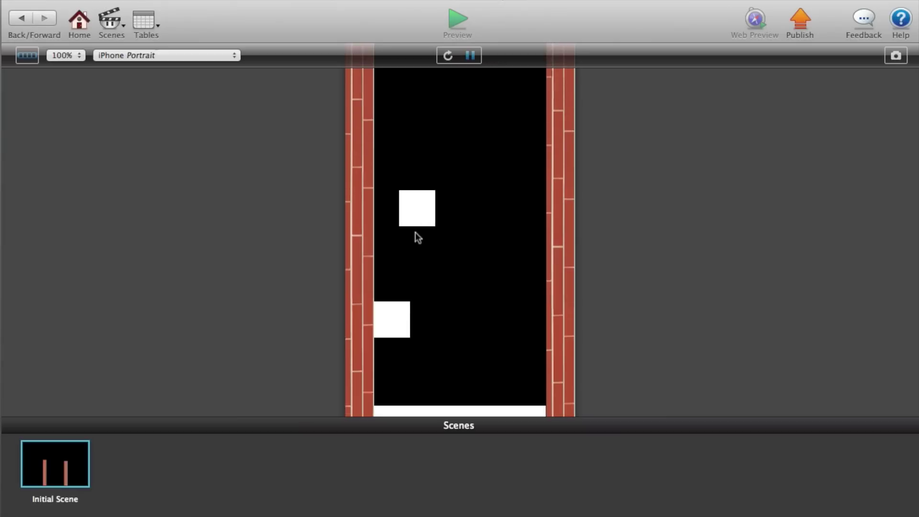
pyautogui.click(415, 233)
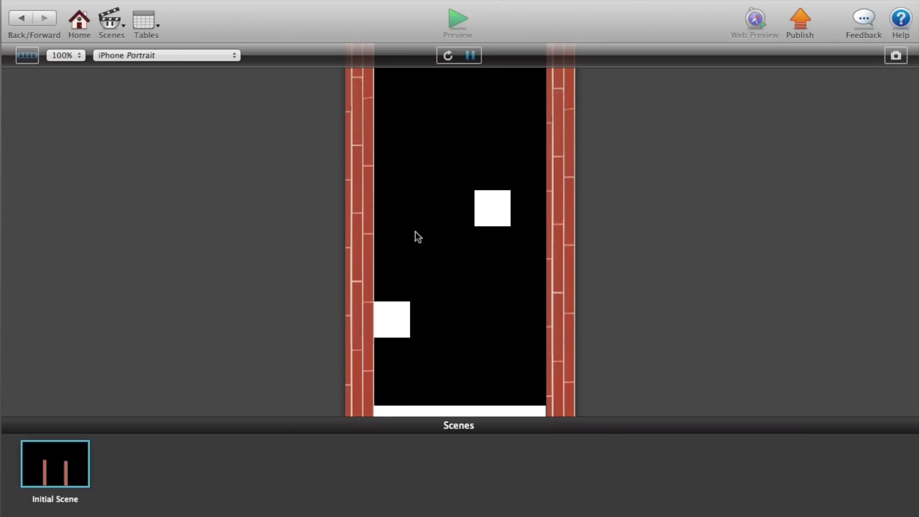
pyautogui.click(416, 233)
pyautogui.click(415, 233)
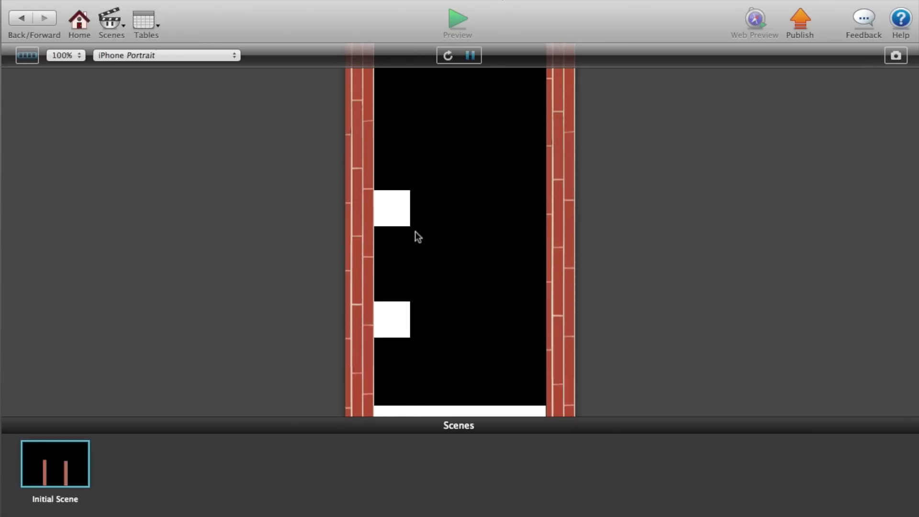
pyautogui.click(389, 182)
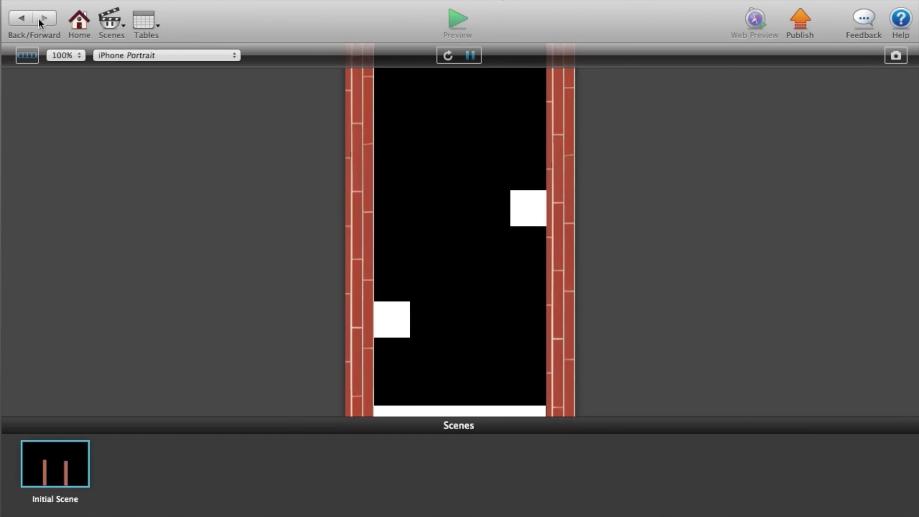
pyautogui.click(22, 20)
pyautogui.click(21, 19)
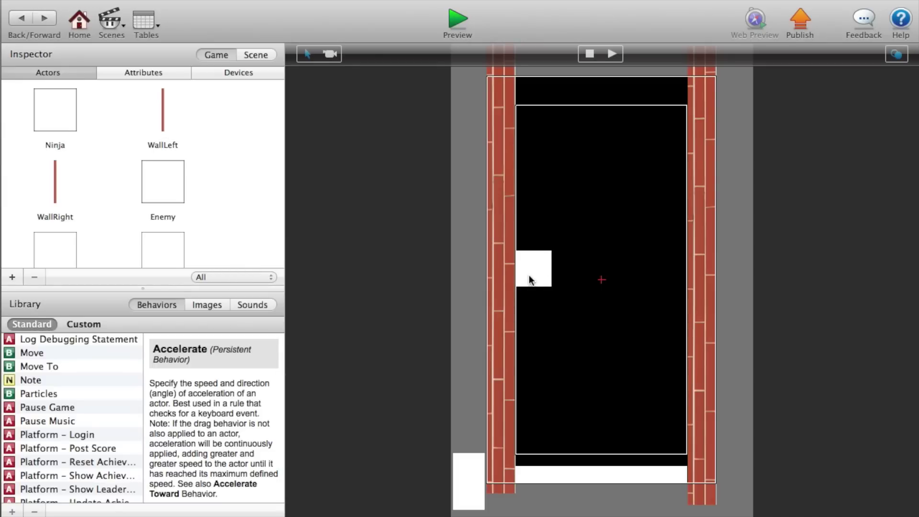
# - Change the Spawner's Spawn Actor X to random(65,255) and preview the game
pyautogui.scroll(-3, 195, 181)
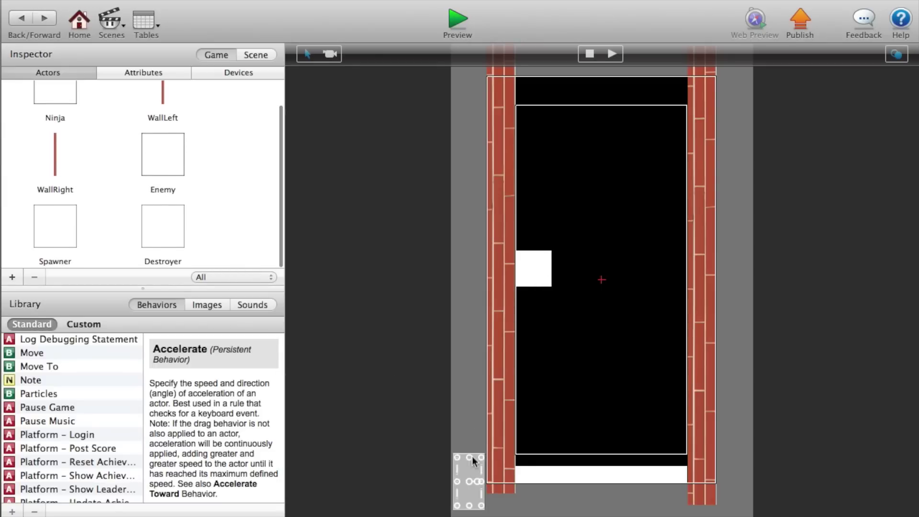
pyautogui.doubleClick(472, 456)
pyautogui.click(572, 233)
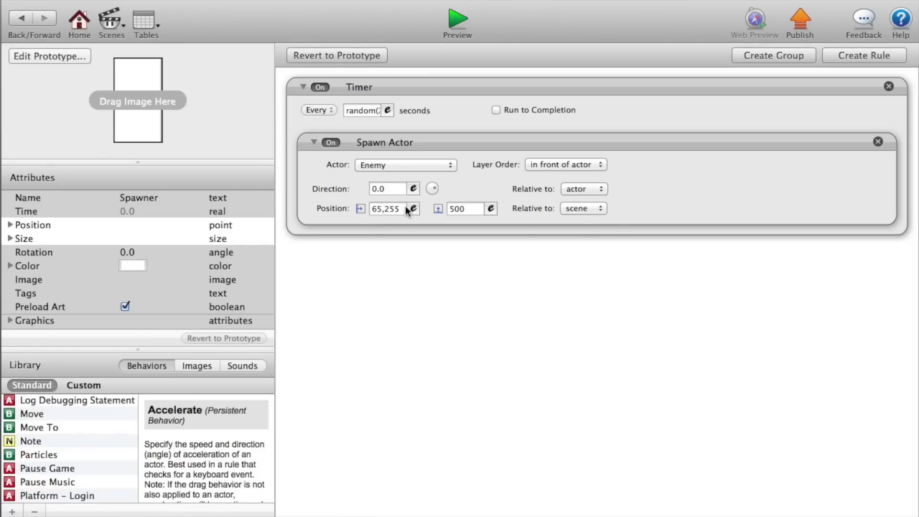
pyautogui.click(413, 208)
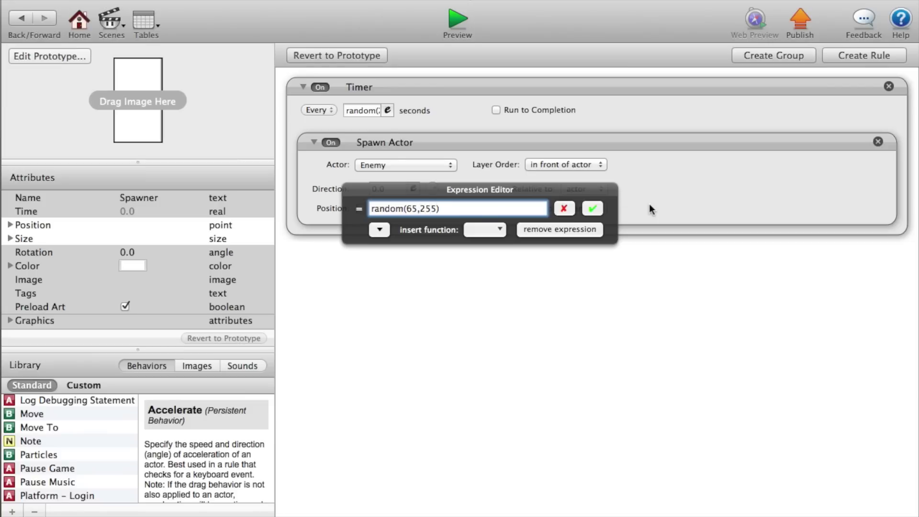
pyautogui.click(585, 210)
pyautogui.click(456, 13)
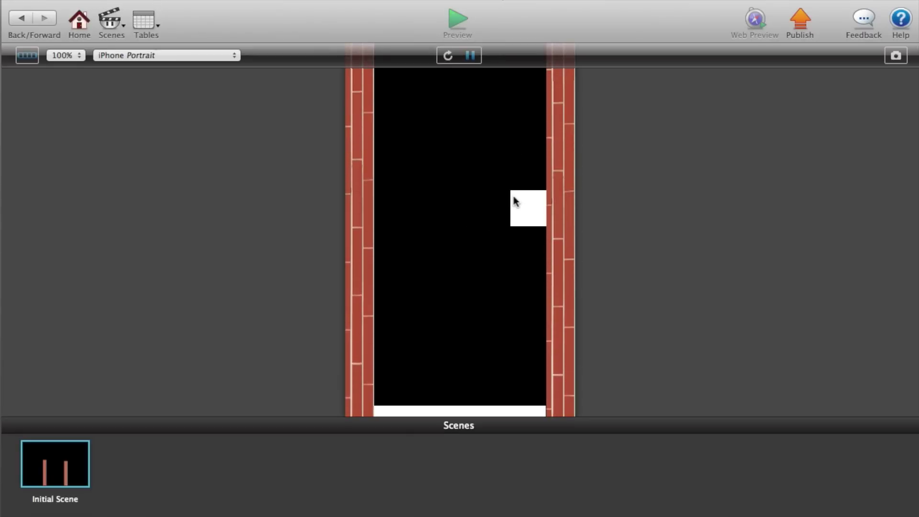
# - Jump the ninja four times while enemies spawn at varied positions, then exit the preview
pyautogui.click(512, 199)
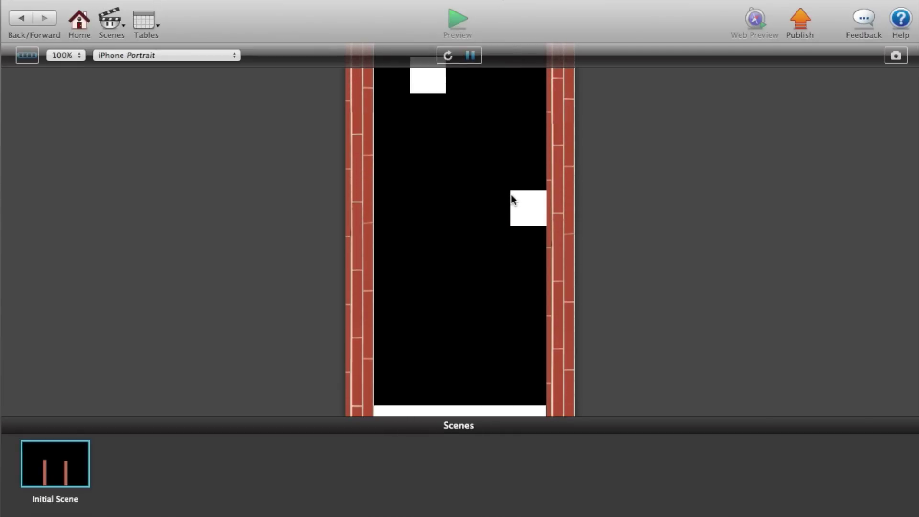
pyautogui.click(511, 293)
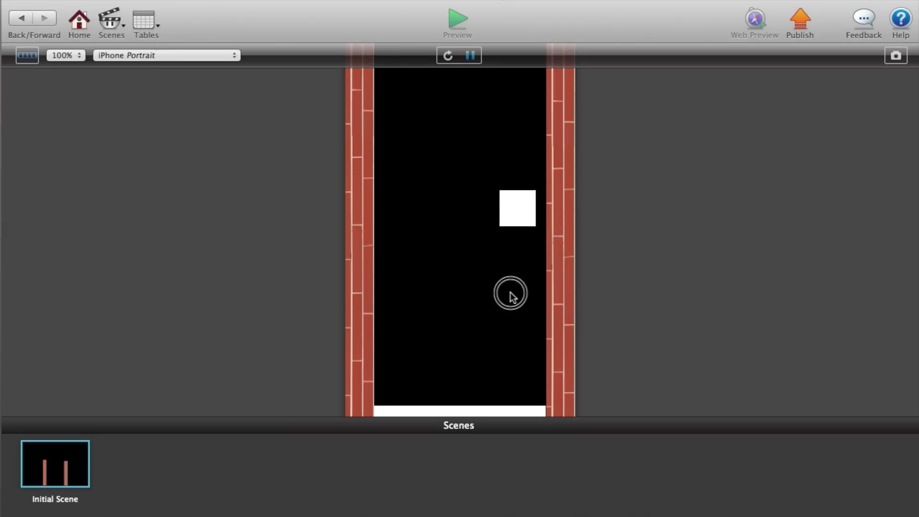
pyautogui.click(510, 292)
pyautogui.click(511, 292)
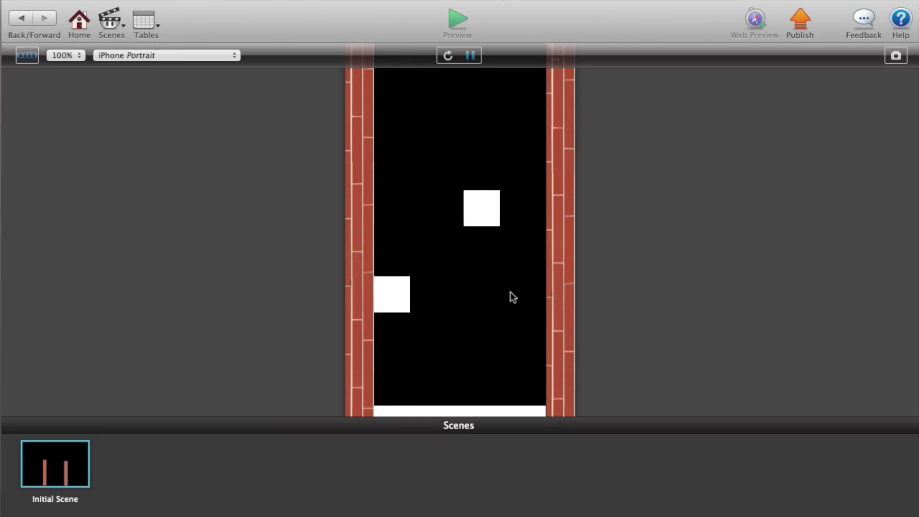
pyautogui.click(18, 19)
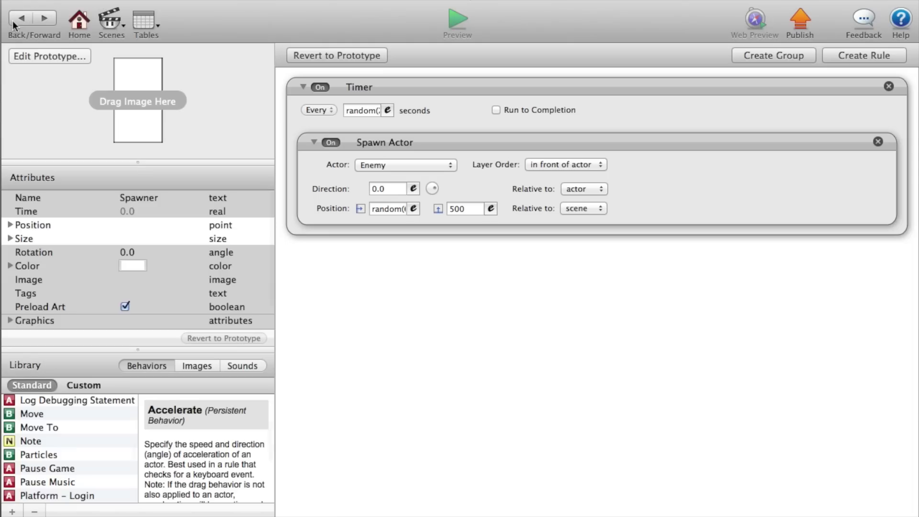
# - Return to the scene and open the Ninja actor's rules
pyautogui.click(19, 19)
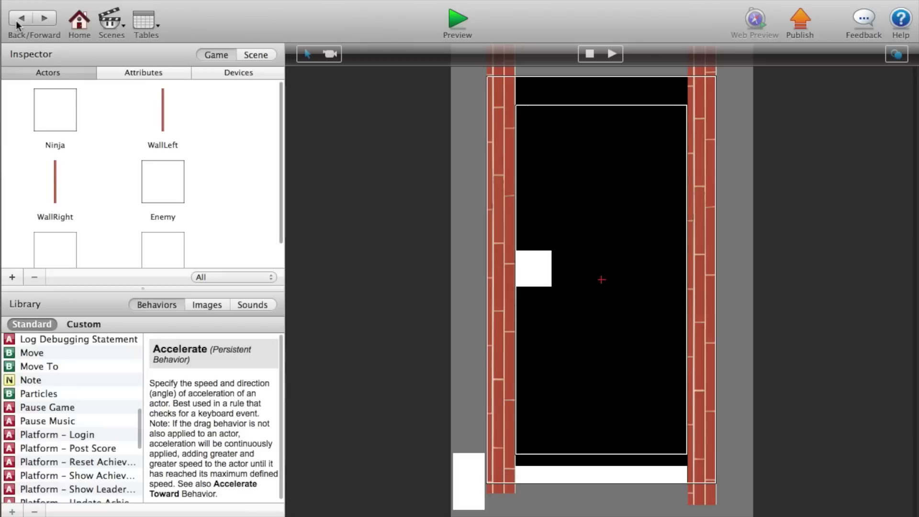
pyautogui.doubleClick(525, 258)
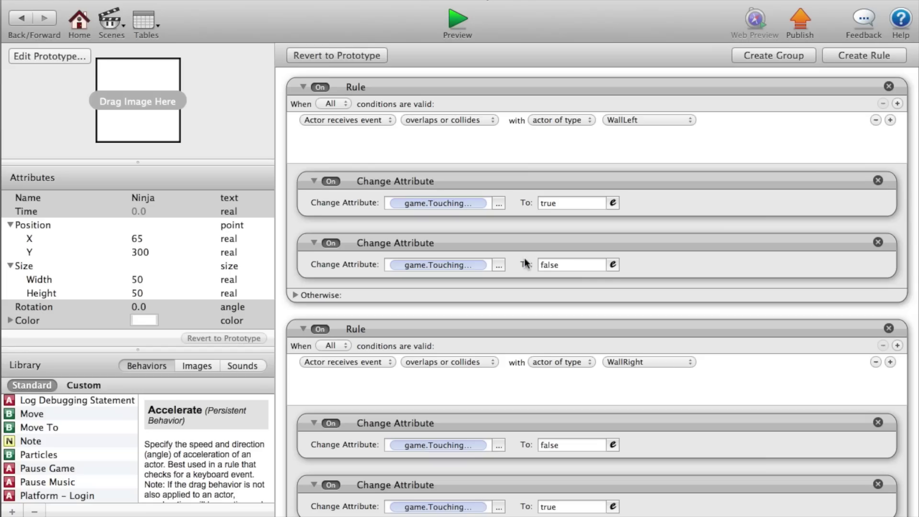
pyautogui.click(21, 18)
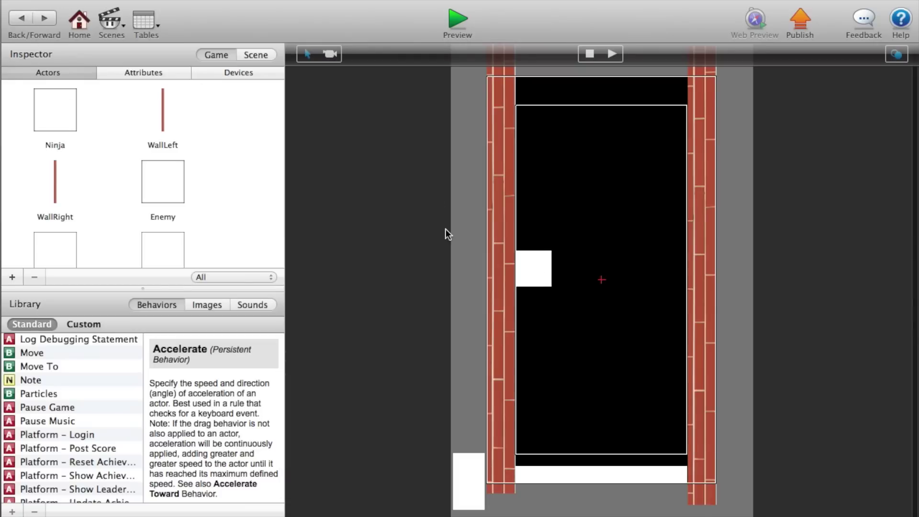
pyautogui.doubleClick(536, 265)
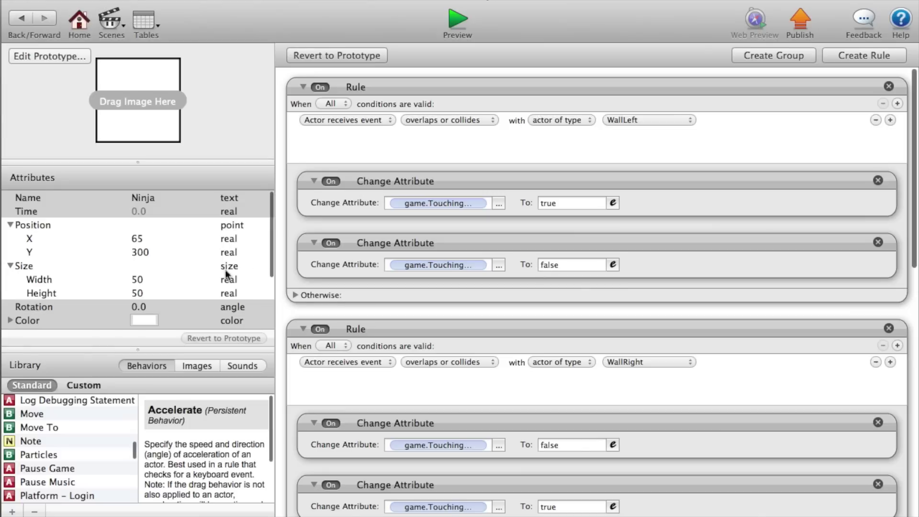
pyautogui.scroll(-10, 289, 315)
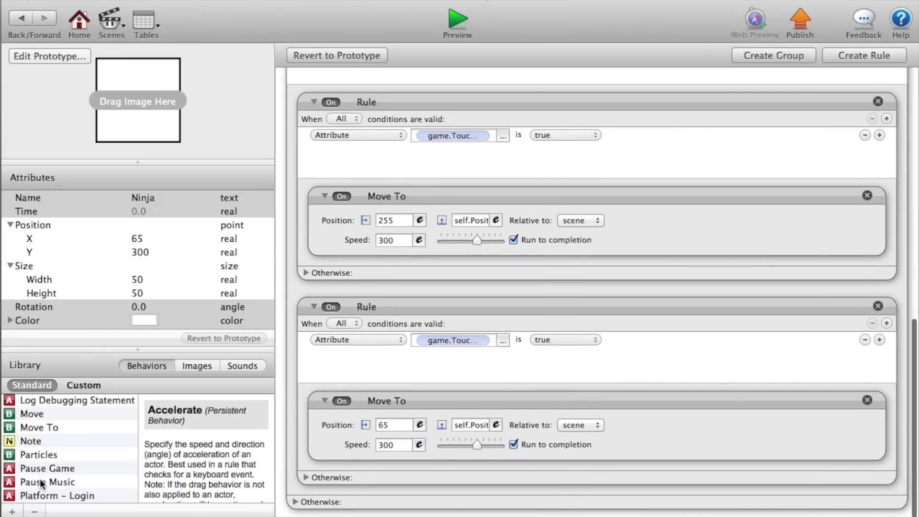
pyautogui.scroll(-5, 40, 485)
# - Add a Ninja rule triggered by overlapping or colliding with an Enemy
pyautogui.moveTo(29, 414); pyautogui.dragTo(297, 509)
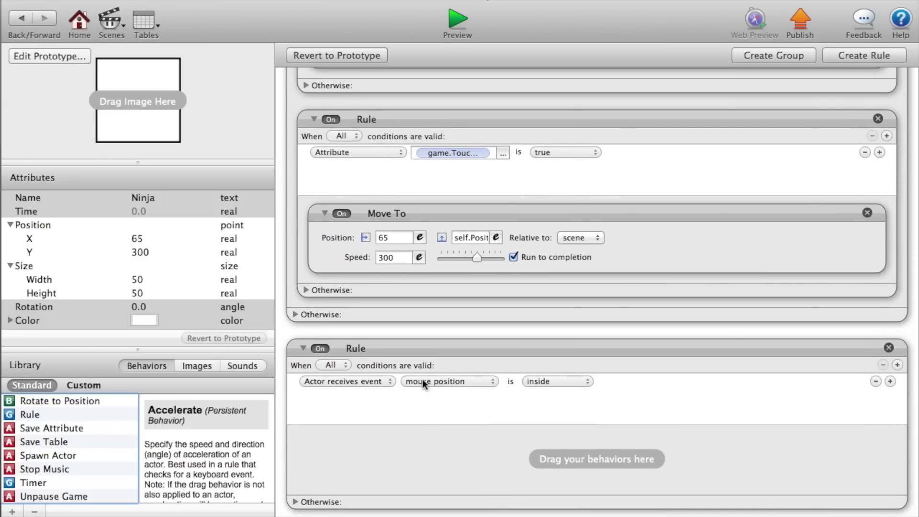
pyautogui.click(421, 380)
pyautogui.click(431, 407)
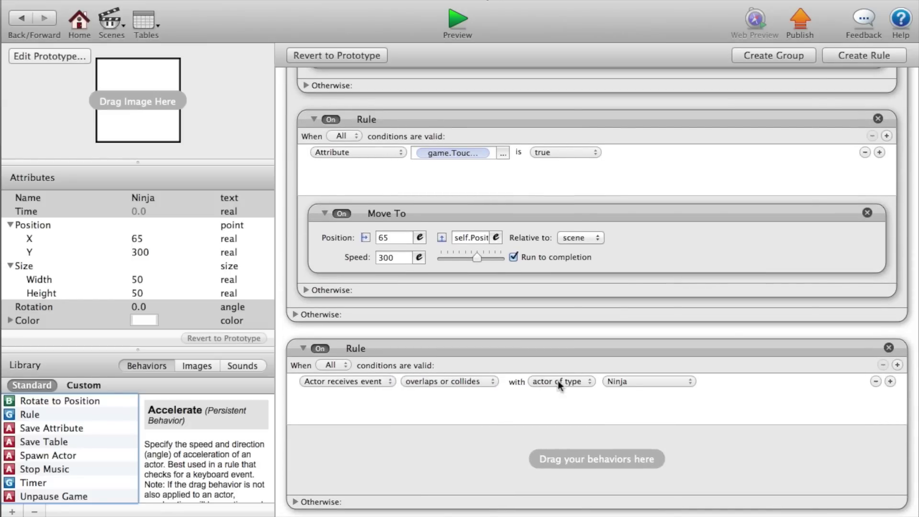
pyautogui.click(629, 379)
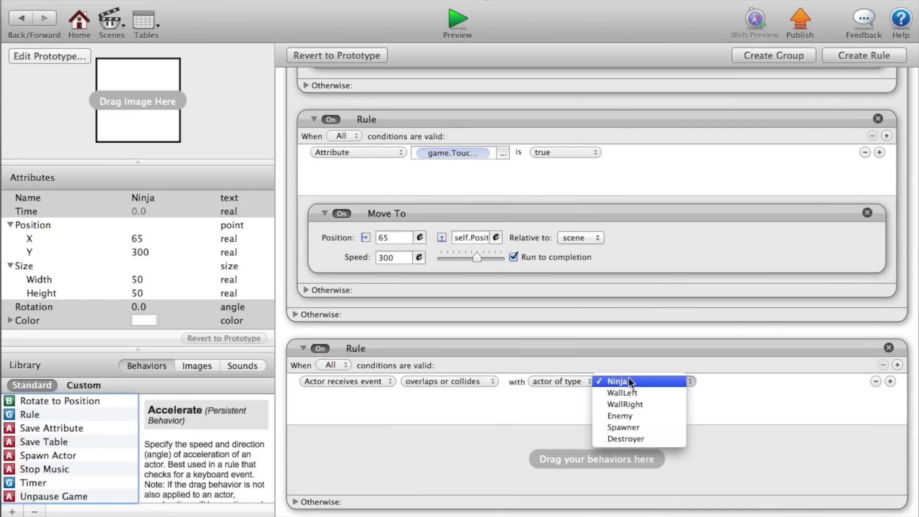
pyautogui.click(630, 414)
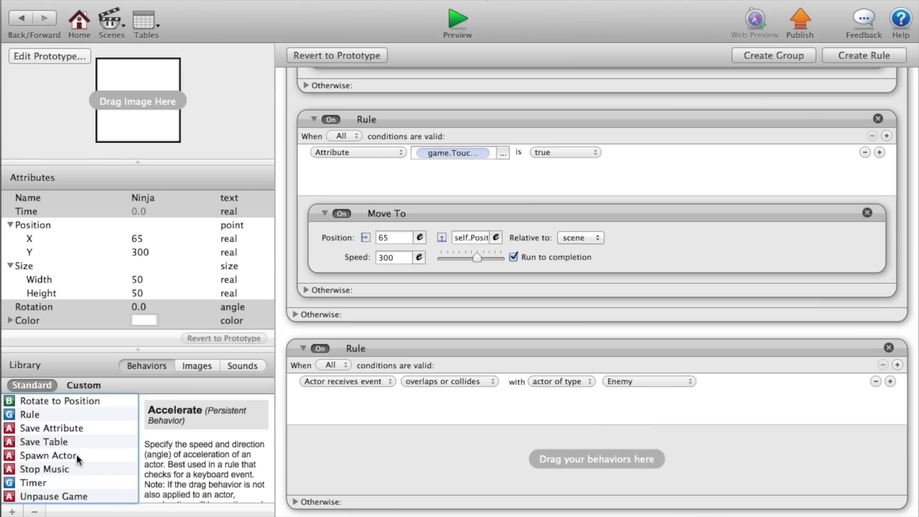
# - Put a Change Scene going to Next Scene inside that Enemy collision rule
pyautogui.scroll(5, 77, 455)
pyautogui.scroll(6, 77, 458)
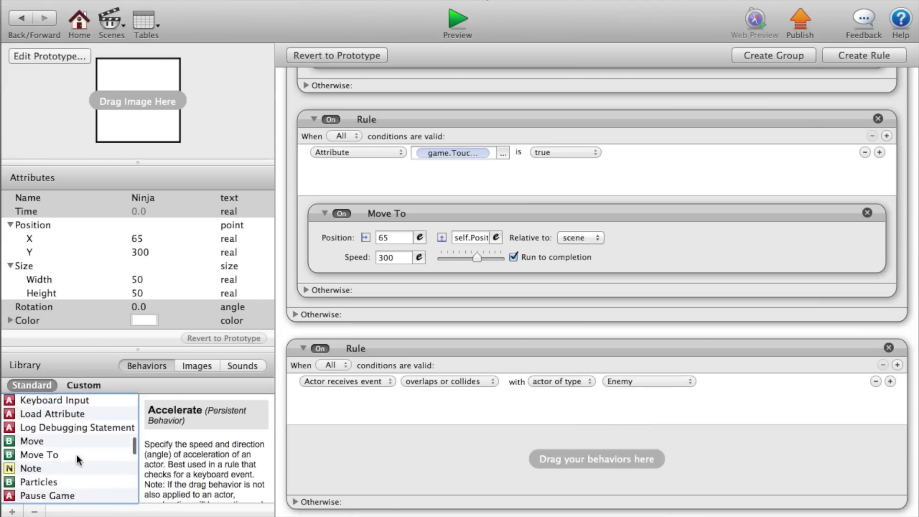
pyautogui.scroll(5, 77, 464)
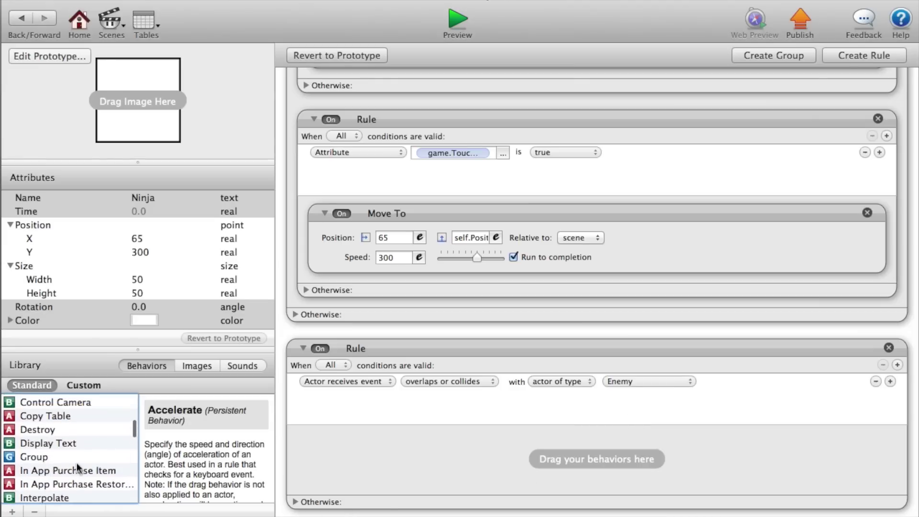
pyautogui.scroll(1, 77, 464)
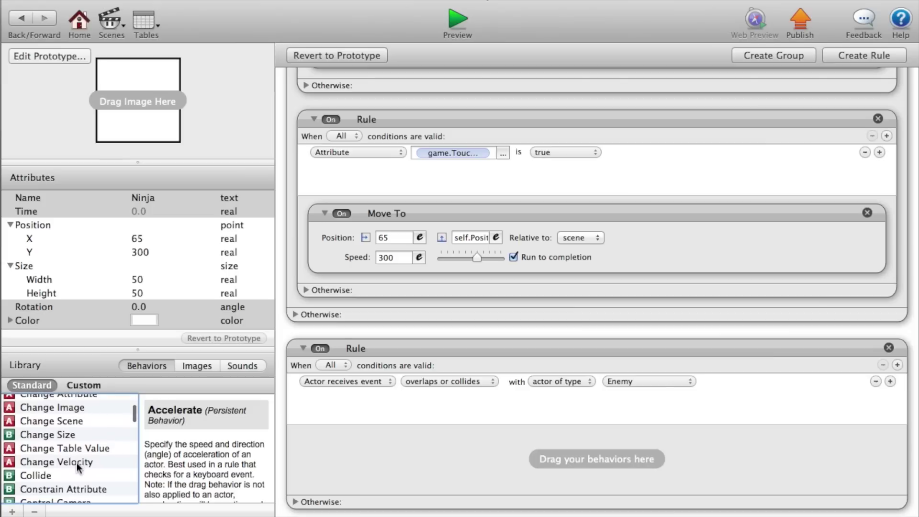
pyautogui.moveTo(86, 448); pyautogui.dragTo(479, 462)
pyautogui.click(432, 470)
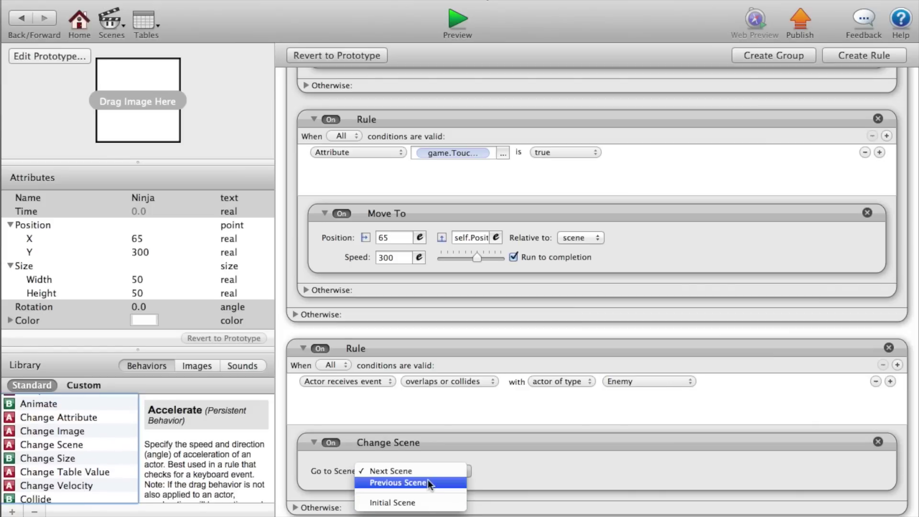
pyautogui.click(56, 27)
# - Add a new scene named GameOver on the Scenes page, then reopen Initial Scene
pyautogui.click(79, 26)
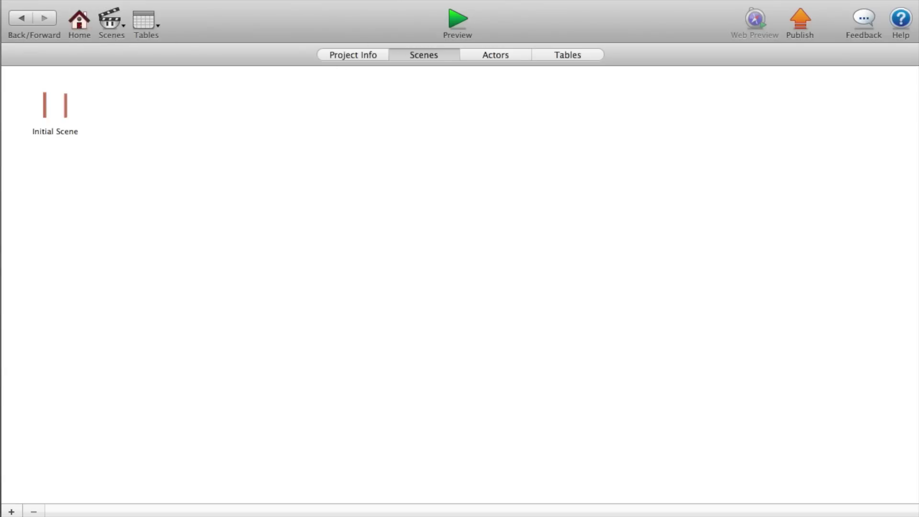
pyautogui.click(11, 512)
pyautogui.click(188, 135)
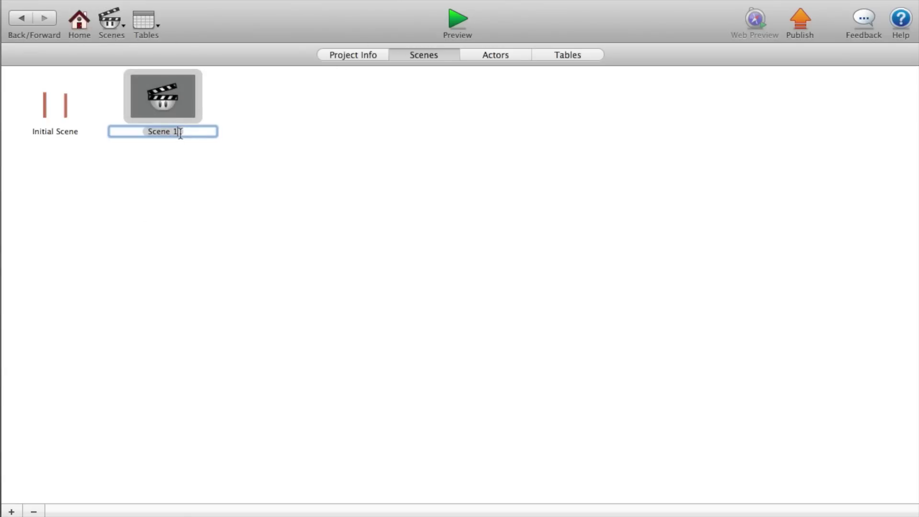
pyautogui.press('Return')
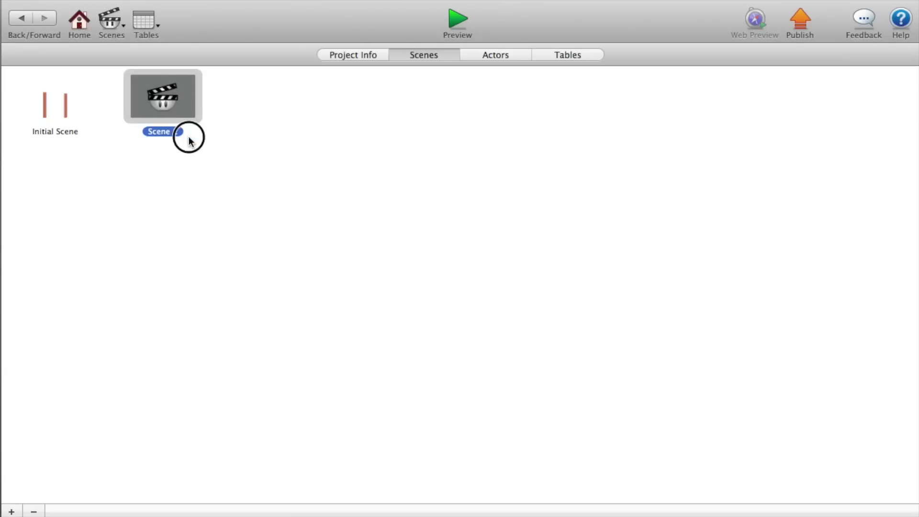
pyautogui.click(152, 134)
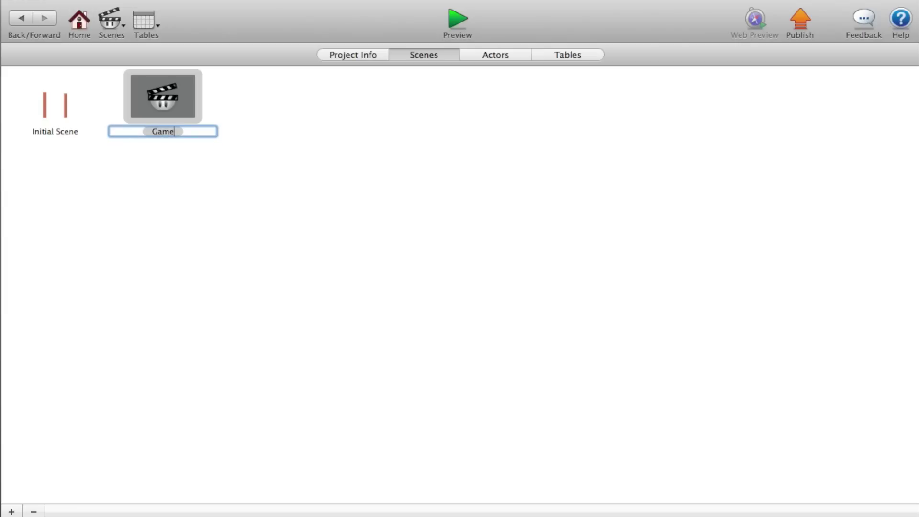
pyautogui.doubleClick(57, 103)
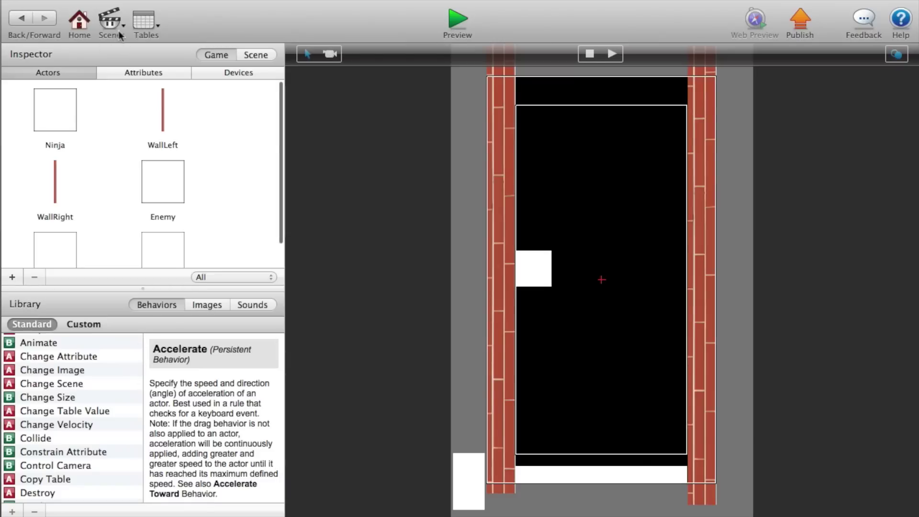
# - Set the Ninja's Enemy-collision Change Scene behavior to go to GameOver, then return to the level
pyautogui.doubleClick(533, 267)
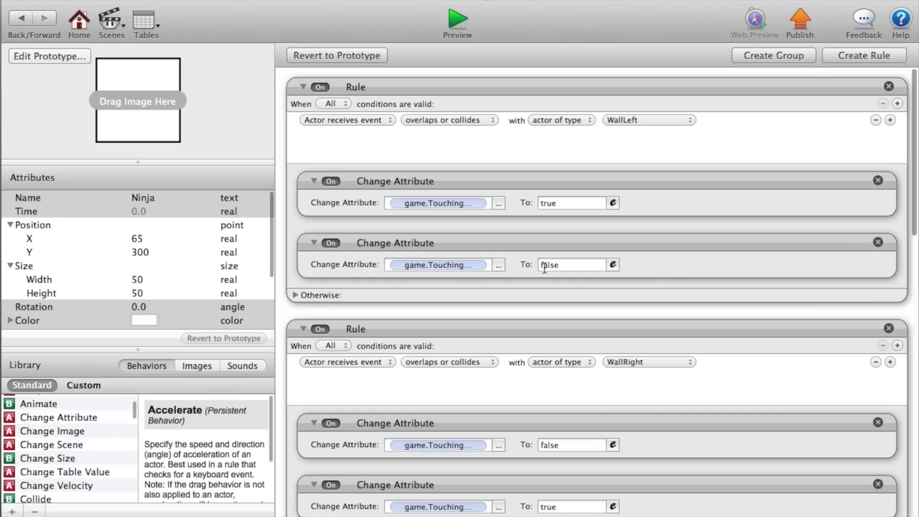
pyautogui.scroll(-10, 289, 315)
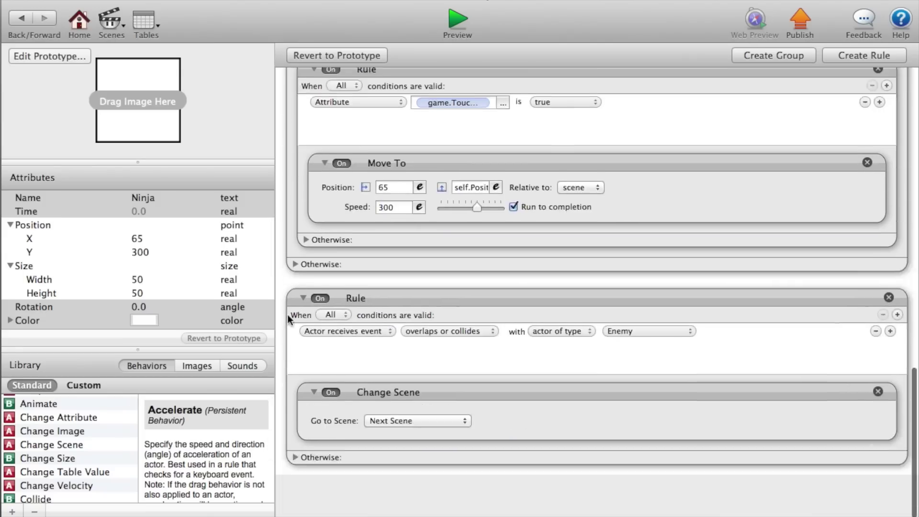
pyautogui.click(409, 465)
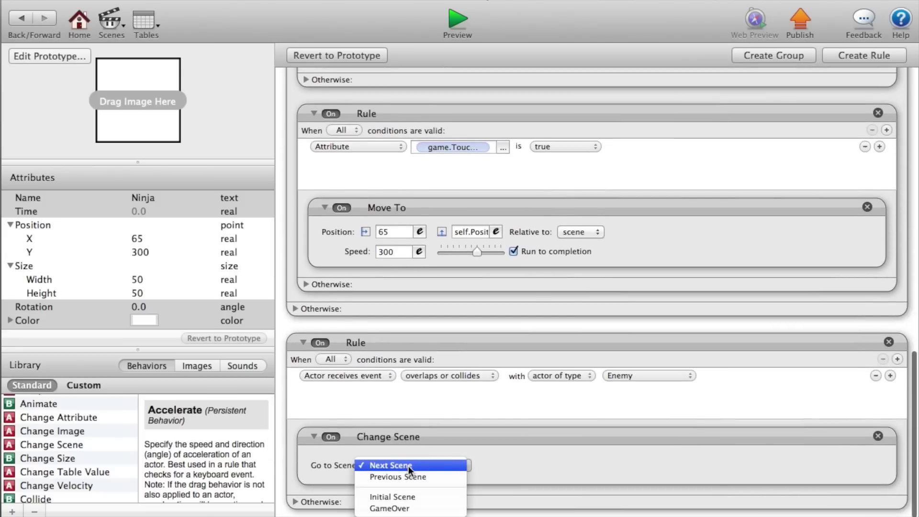
pyautogui.click(421, 510)
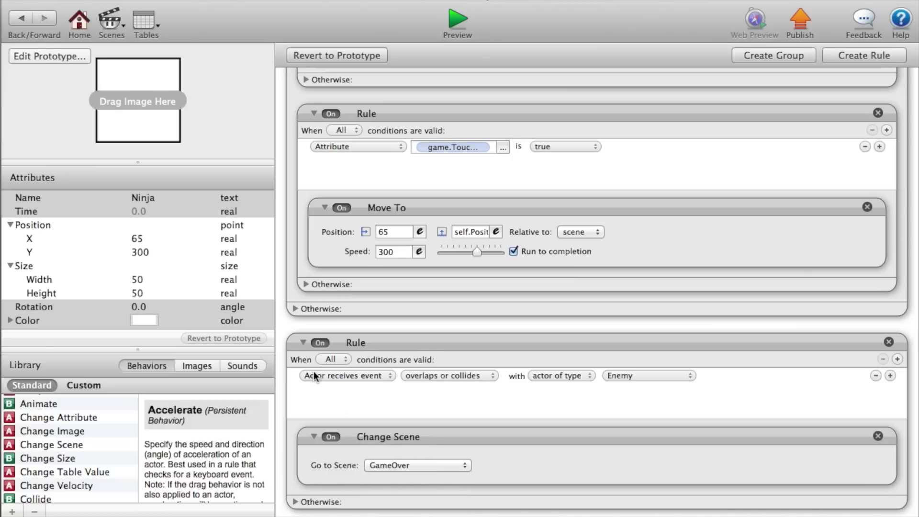
pyautogui.click(22, 18)
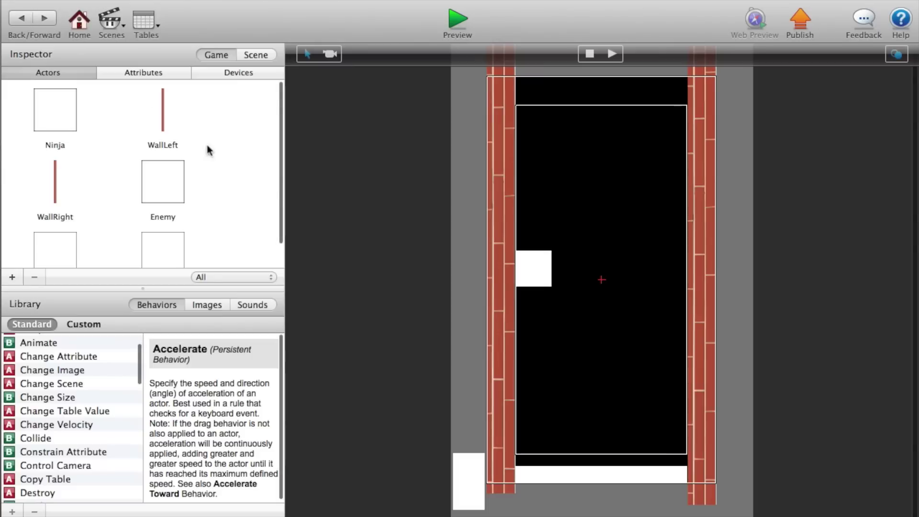
# - Switch to the GameOver scene and place a Destroyer actor on its stage
pyautogui.click(112, 22)
pyautogui.click(171, 70)
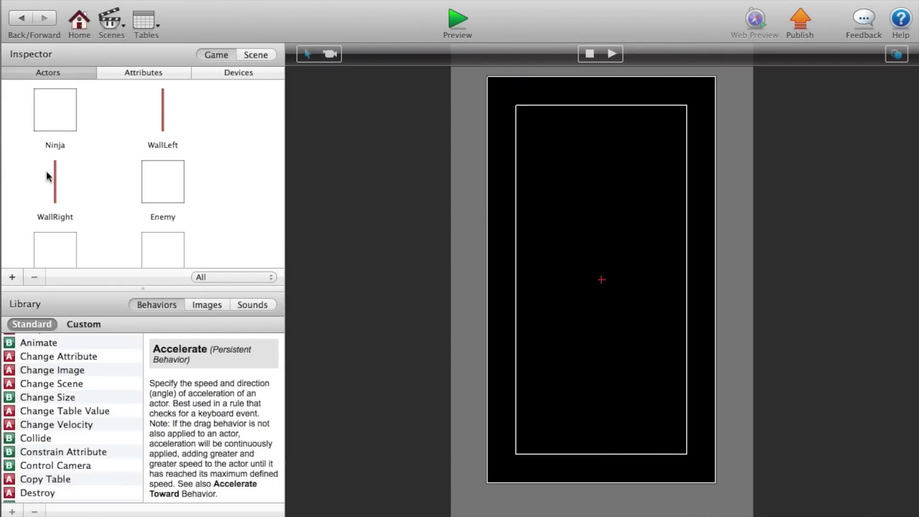
pyautogui.scroll(-2, 169, 188)
pyautogui.moveTo(154, 213); pyautogui.dragTo(589, 297)
pyautogui.click(597, 294)
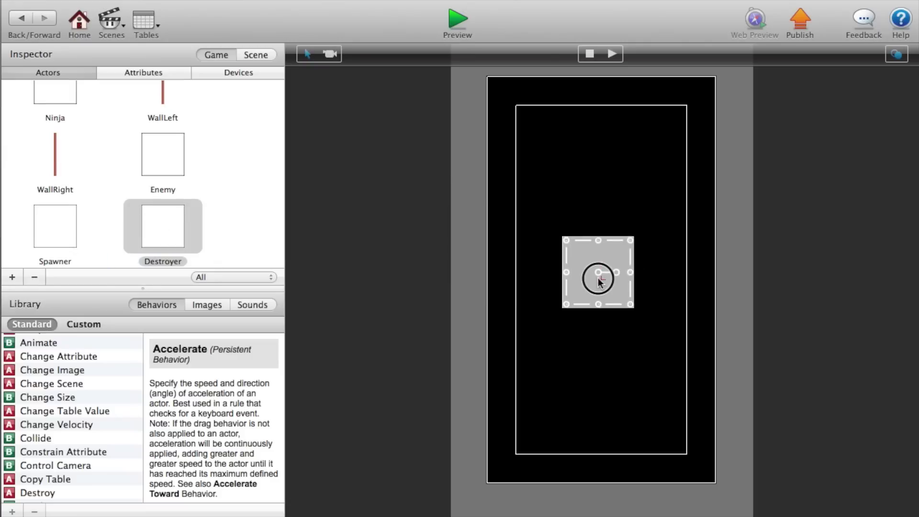
pyautogui.doubleClick(601, 285)
# - Unlock the placed actor and give it a Display Text behavior showing 'Hello world!'
pyautogui.click(601, 284)
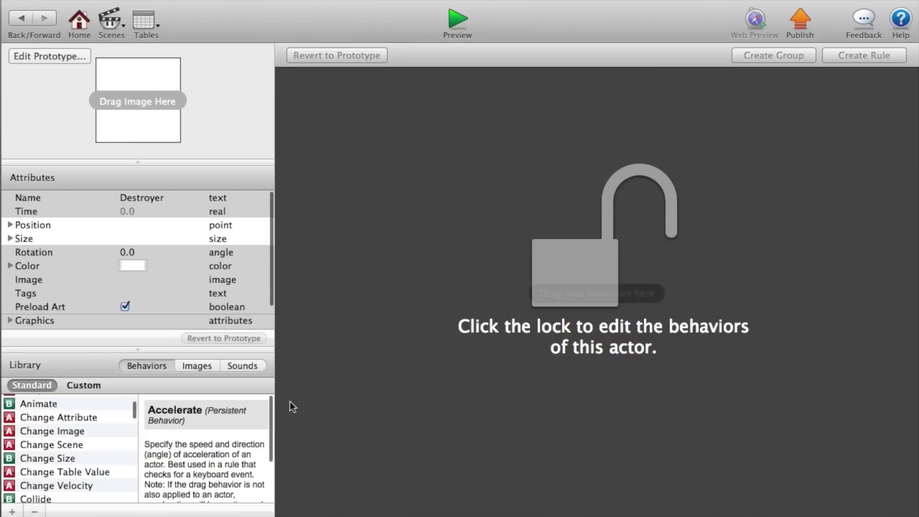
pyautogui.scroll(-5, 101, 437)
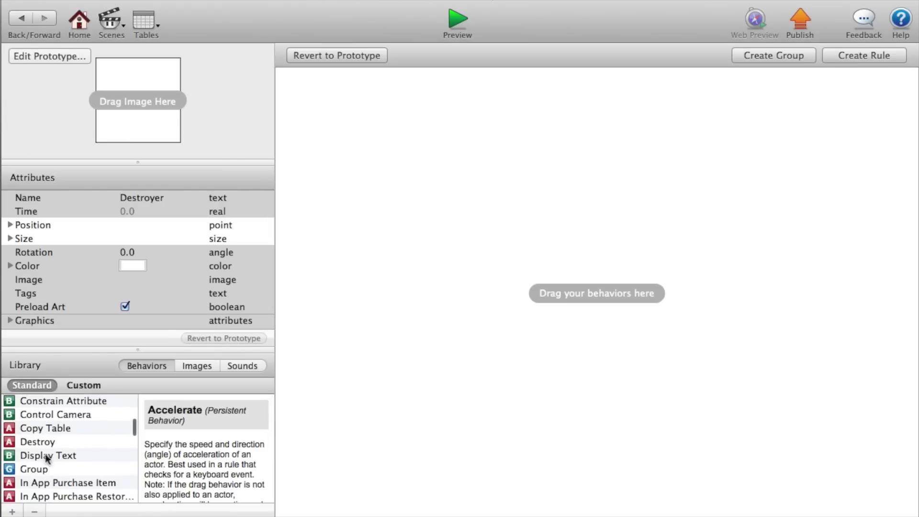
pyautogui.moveTo(45, 458); pyautogui.dragTo(522, 103)
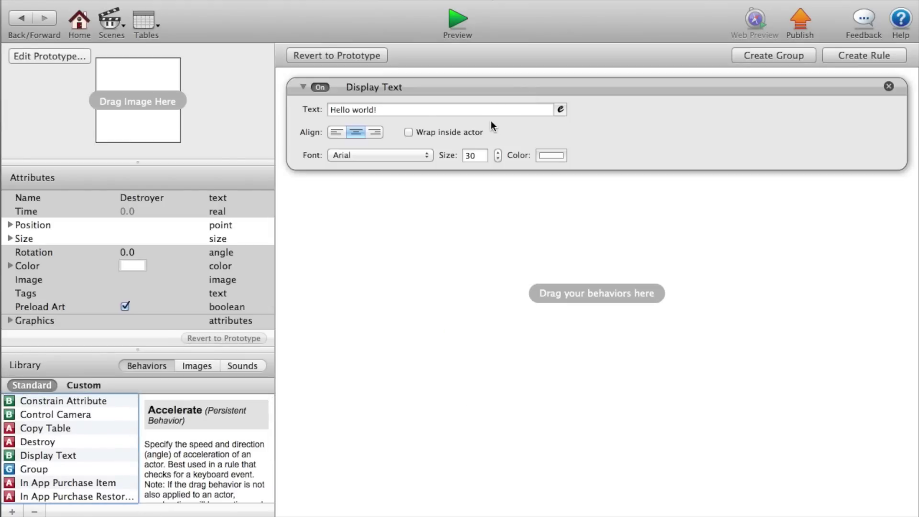
pyautogui.click(399, 109)
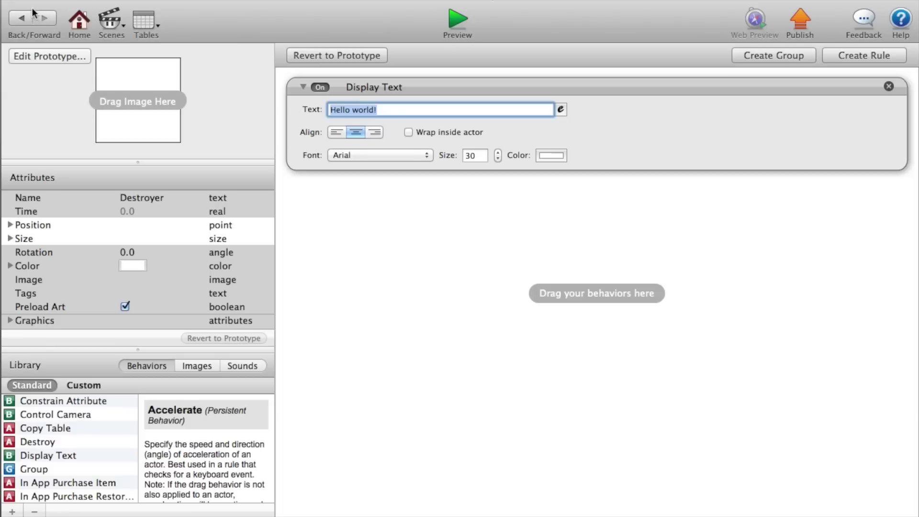
pyautogui.click(14, 22)
# - Widen the text actor on both sides and make its text colour black
pyautogui.click(574, 278)
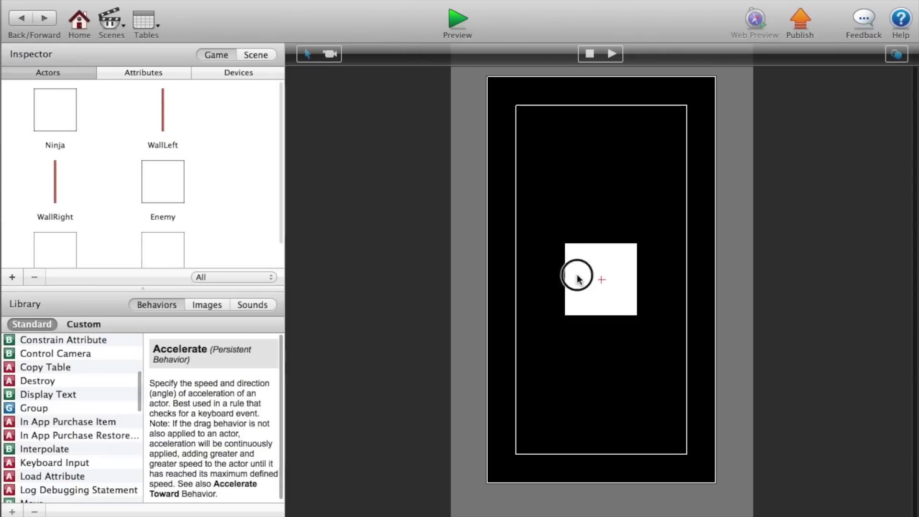
pyautogui.moveTo(570, 279); pyautogui.dragTo(536, 280)
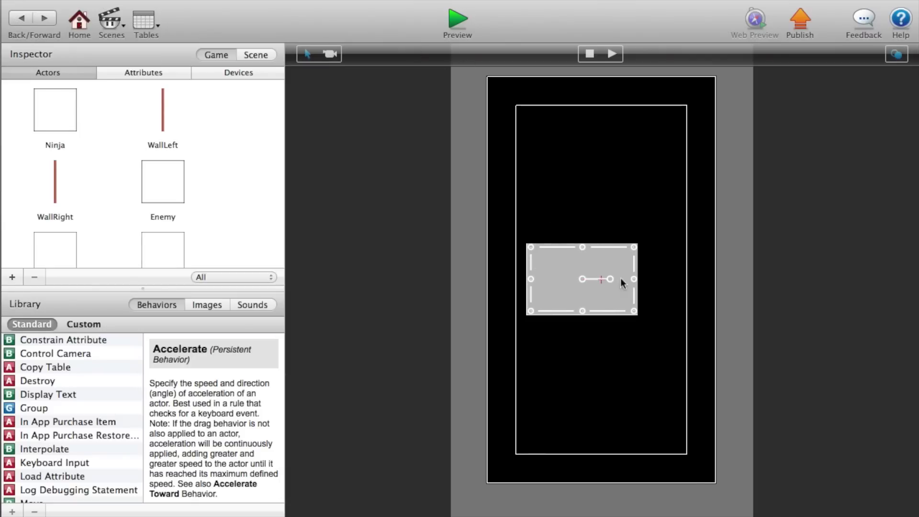
pyautogui.moveTo(634, 279); pyautogui.dragTo(672, 286)
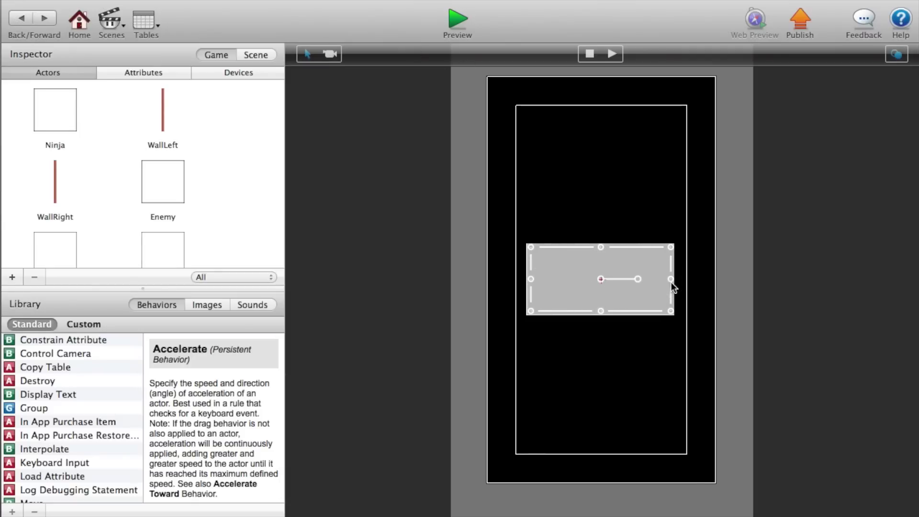
pyautogui.doubleClick(619, 281)
pyautogui.click(551, 158)
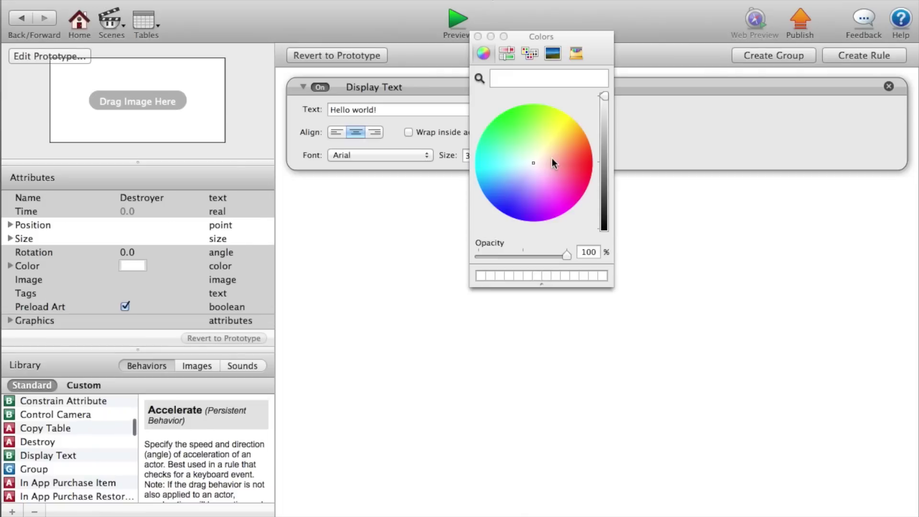
pyautogui.moveTo(604, 171); pyautogui.dragTo(604, 230)
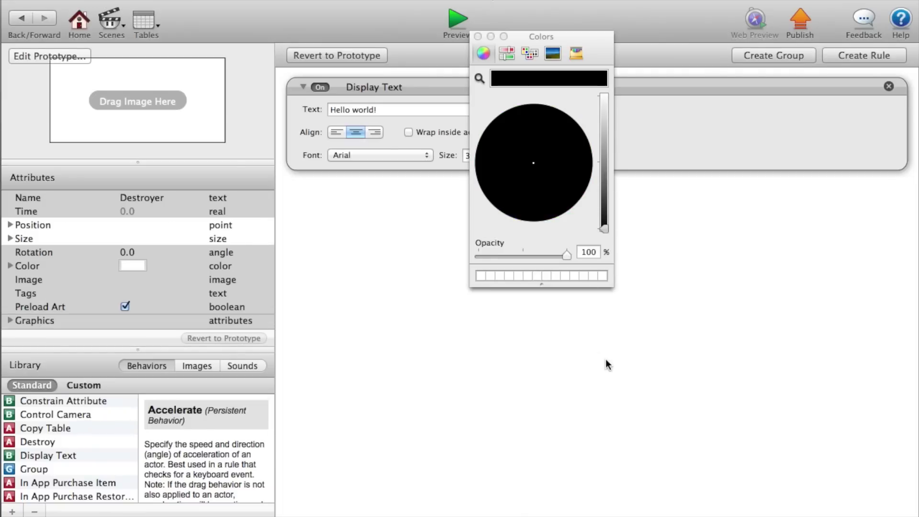
pyautogui.click(478, 37)
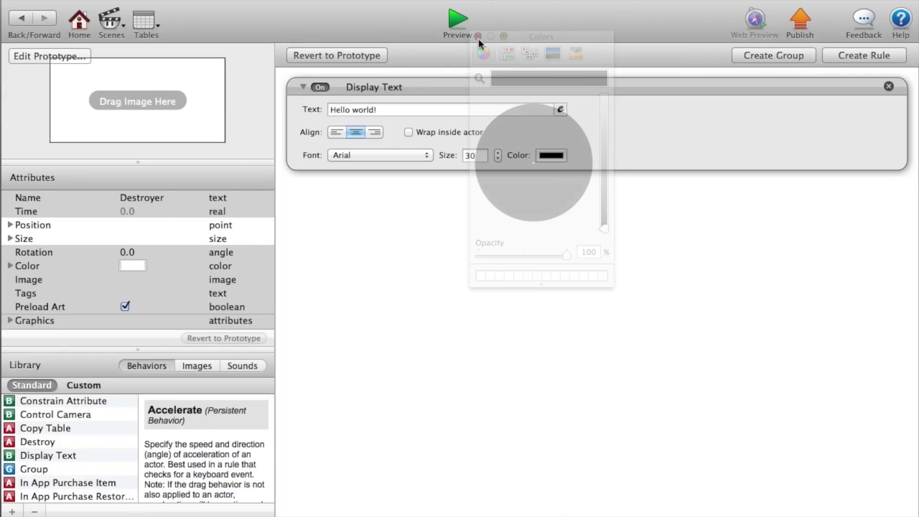
pyautogui.click(22, 18)
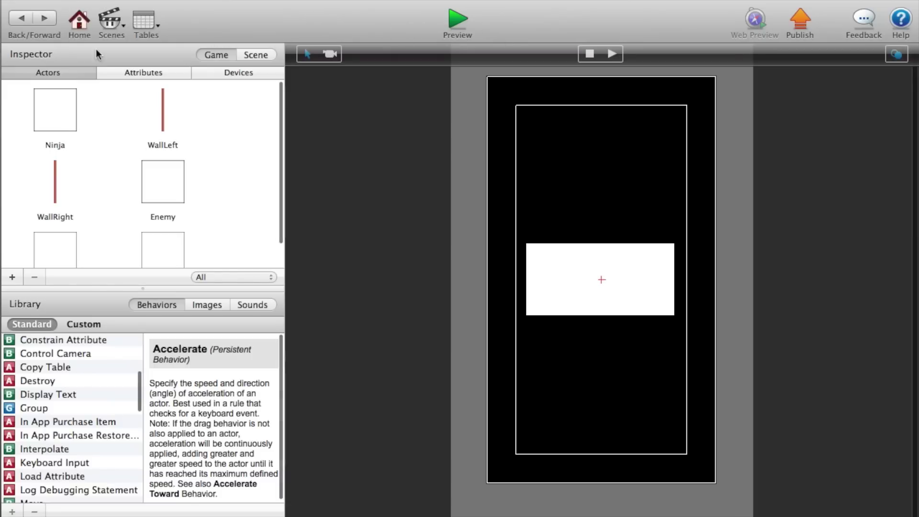
pyautogui.click(108, 26)
# - Preview from the Initial Scene and jump the ninja into an enemy to reach GameOver
pyautogui.click(140, 44)
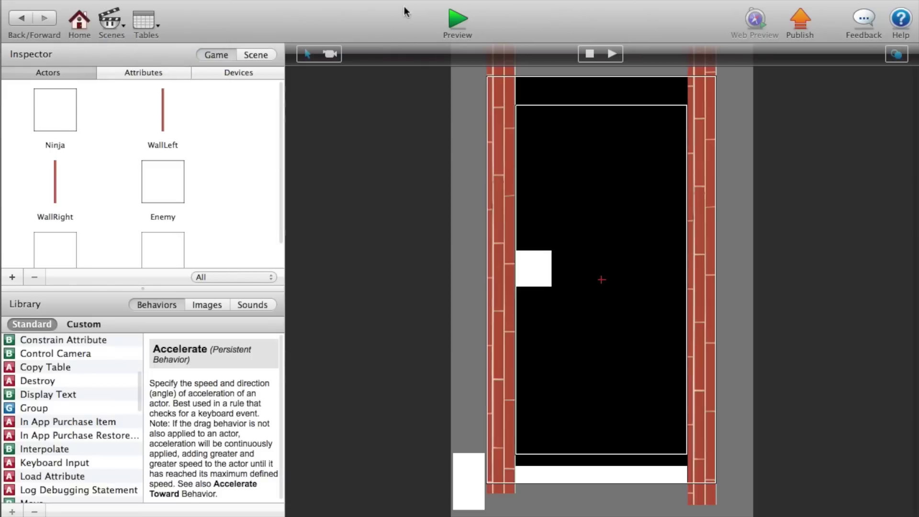
pyautogui.click(458, 22)
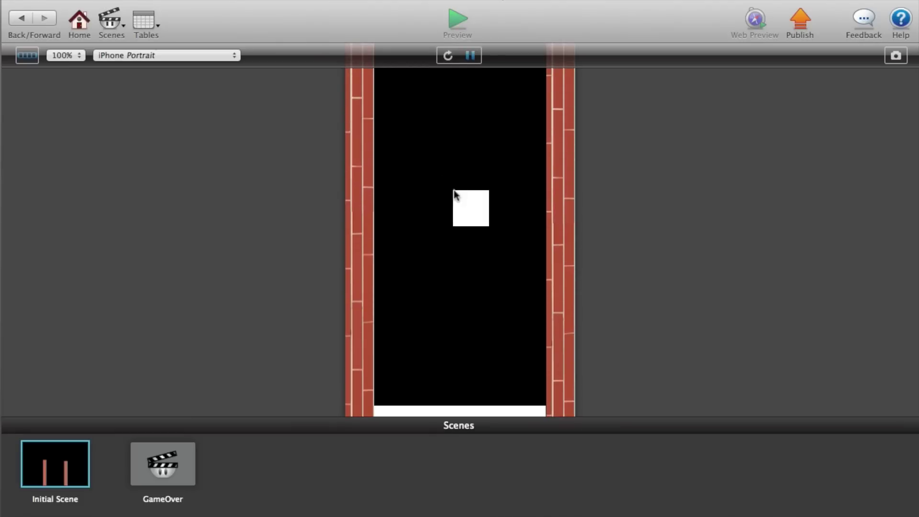
pyautogui.click(455, 191)
pyautogui.click(456, 192)
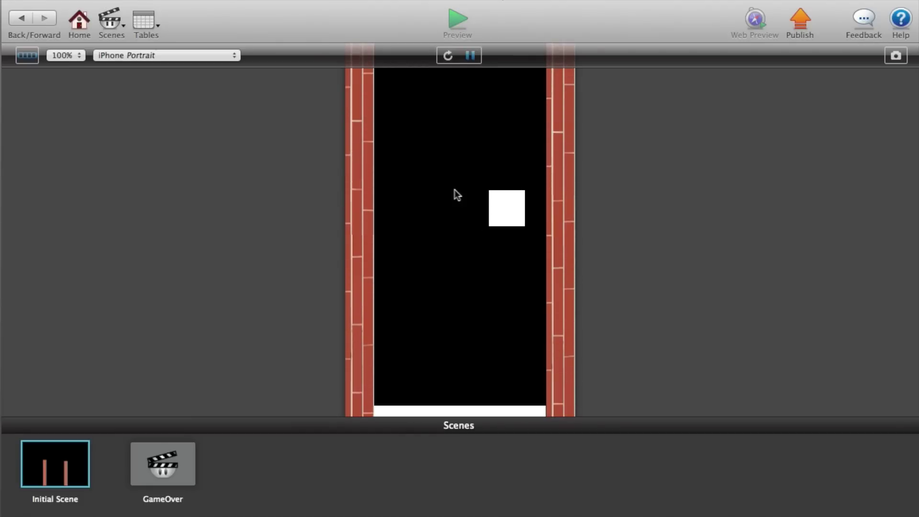
pyautogui.click(454, 190)
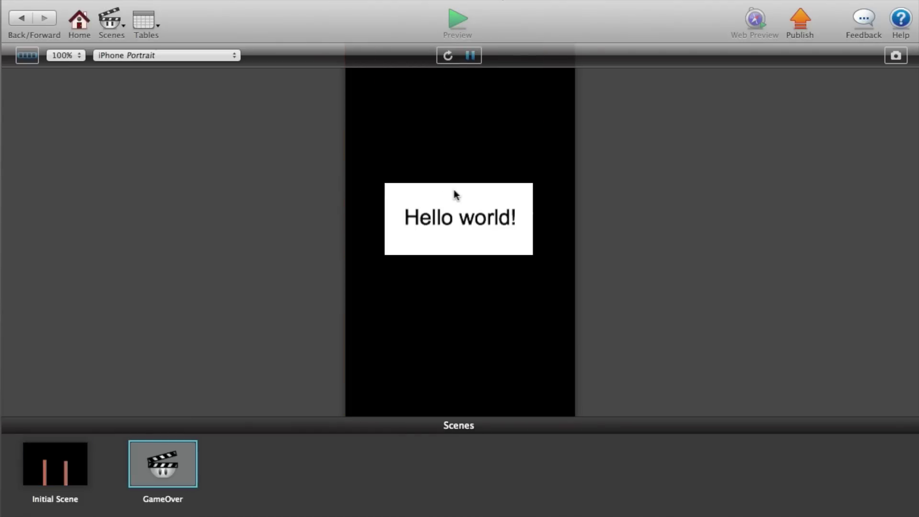